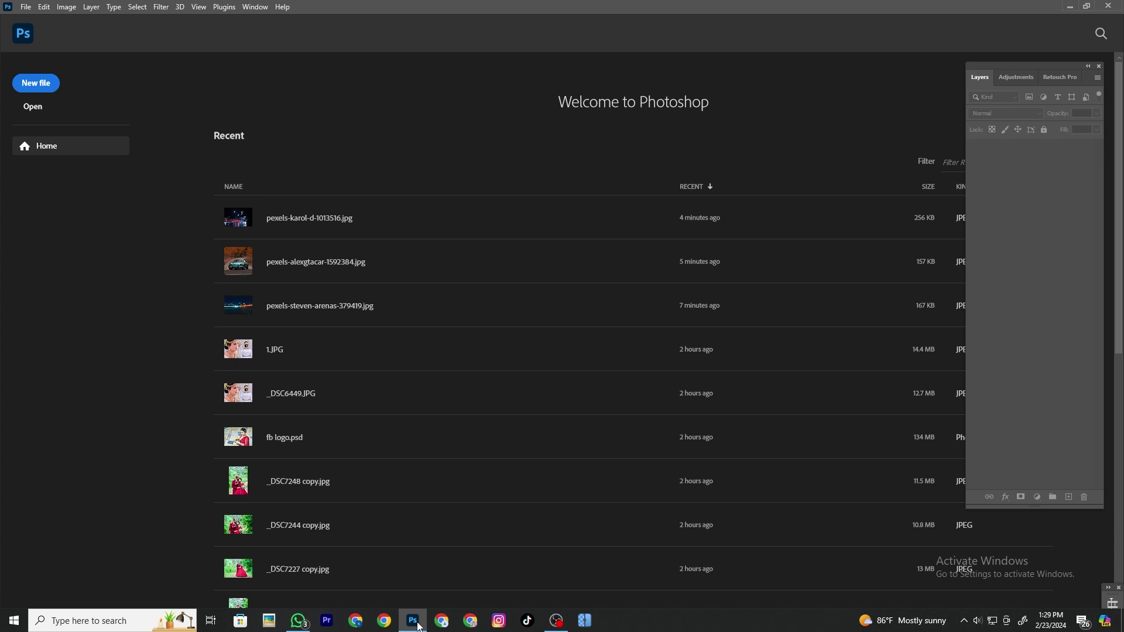
- Open the motorcycle portrait photo girl-6398258_1920.jpg as a new document
click(25, 7)
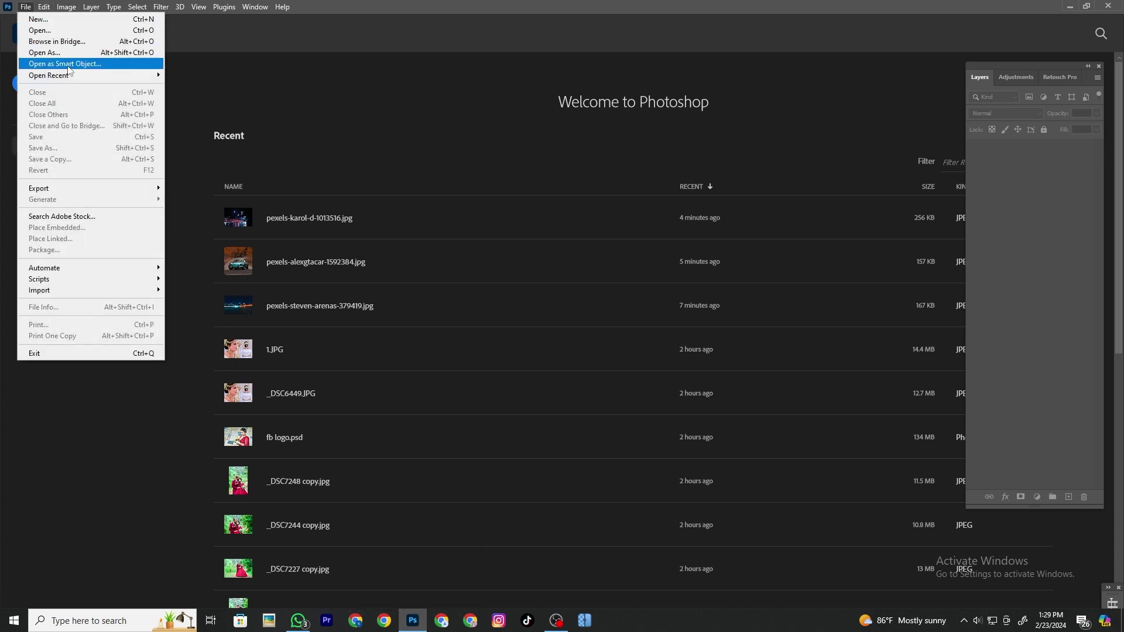
click(76, 30)
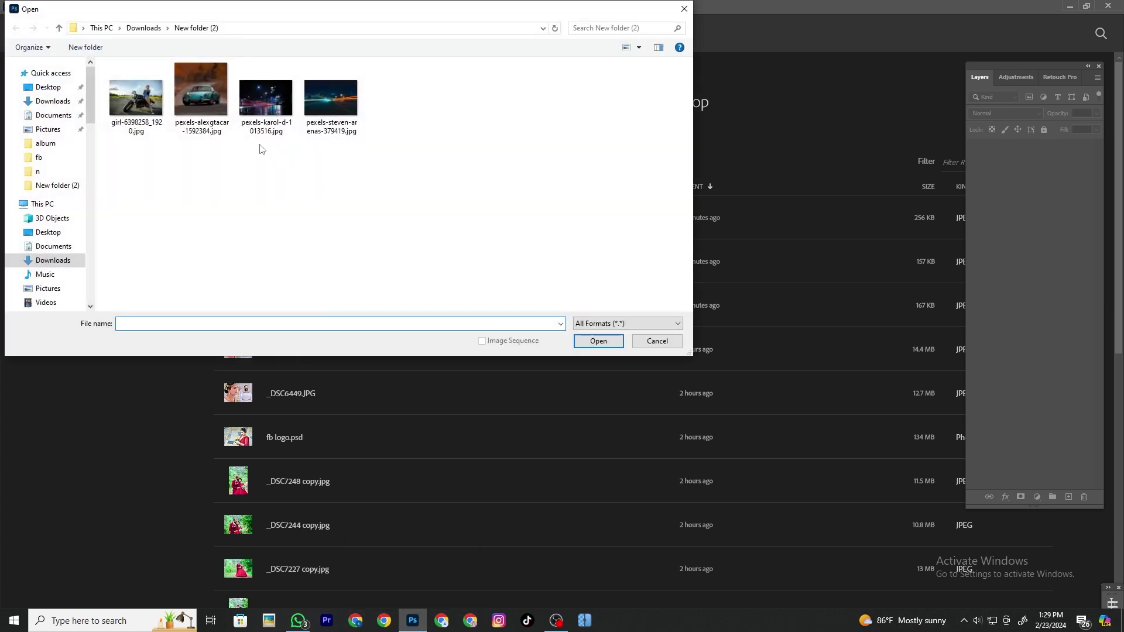
click(161, 120)
click(578, 339)
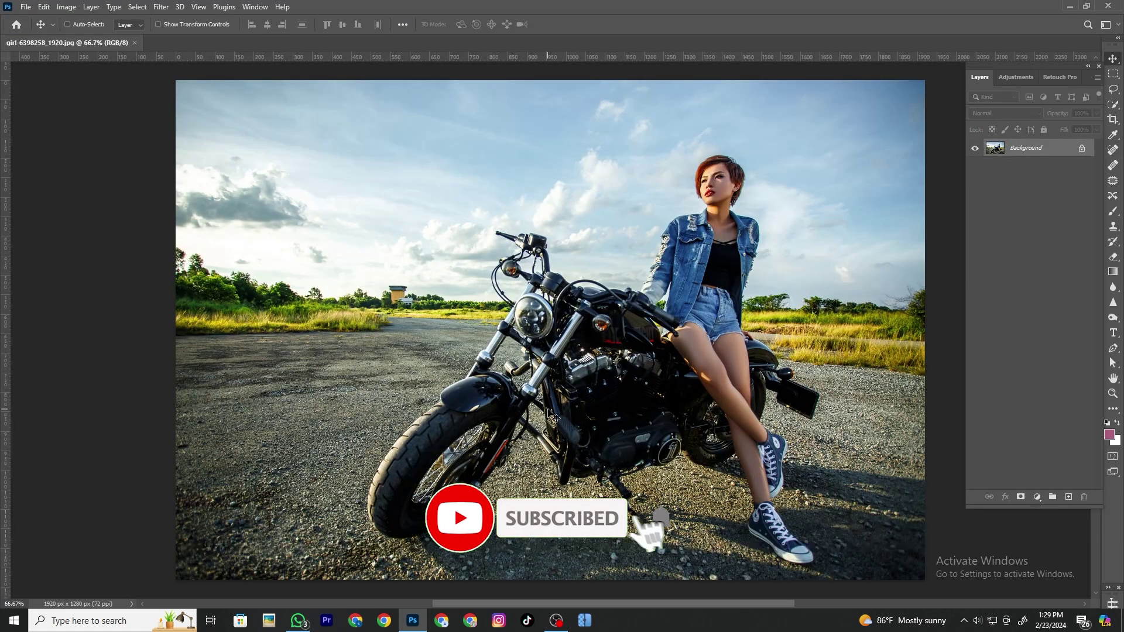
- Zoom in and start a Pen shape path with curved anchors around the front tyre
key(ctrl+plus)
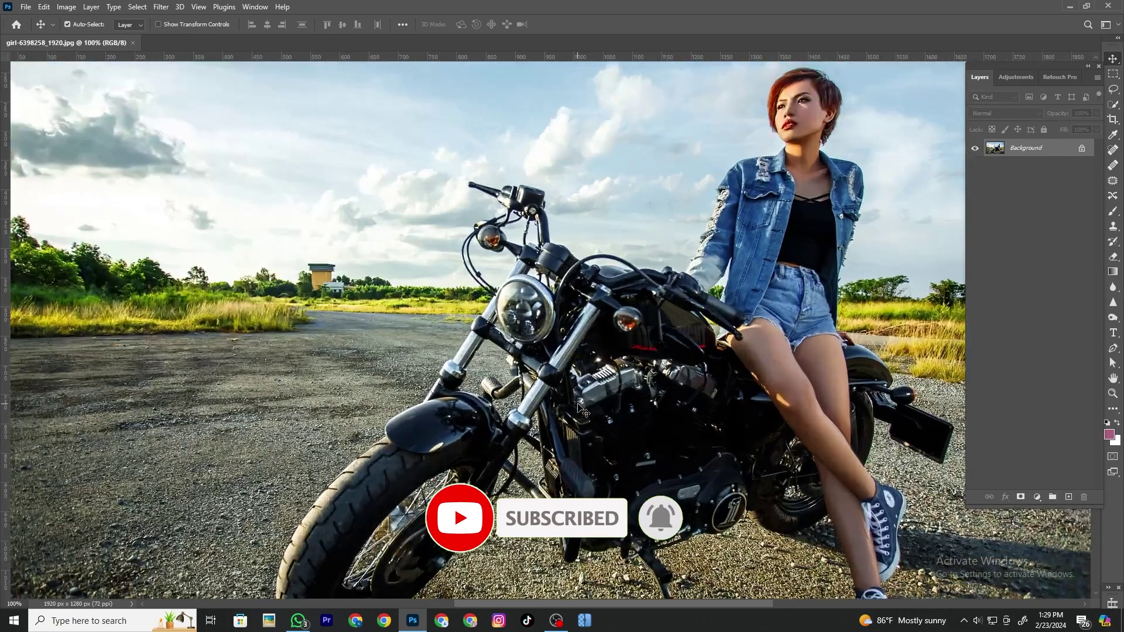
click(1113, 348)
scroll(613, 337, down, 5)
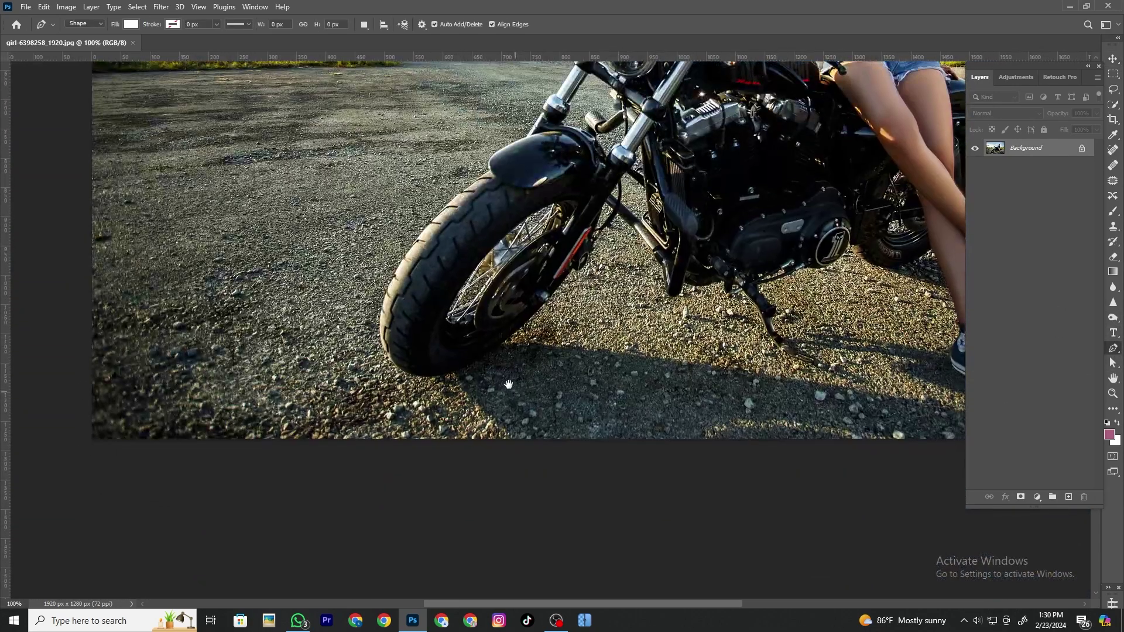
key(ctrl+plus)
click(350, 413)
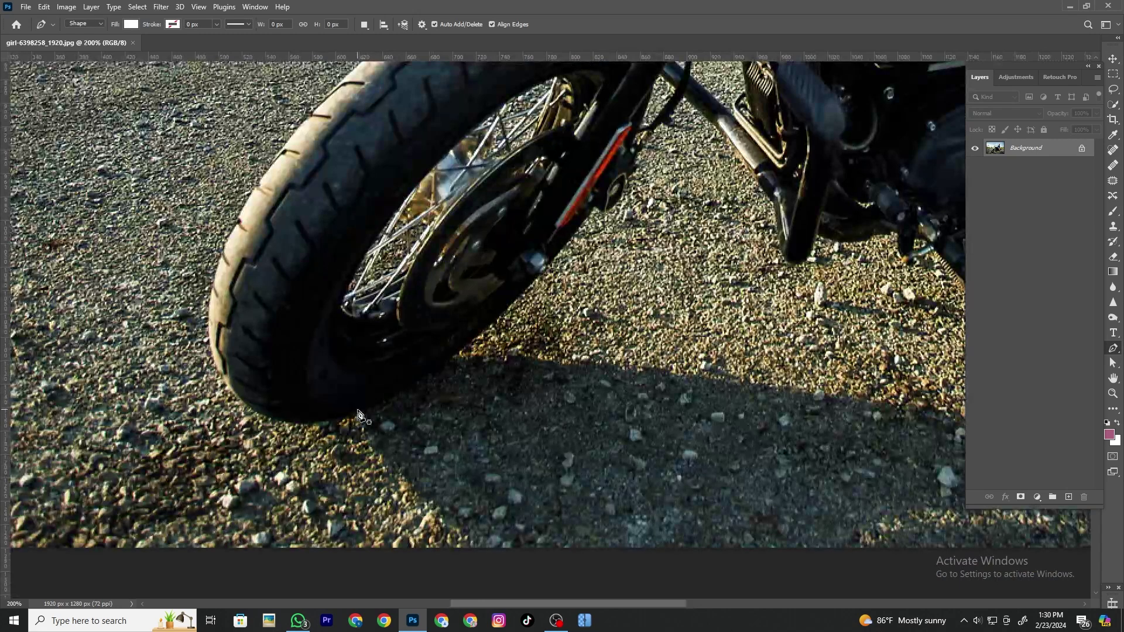
drag(209, 313, 202, 165)
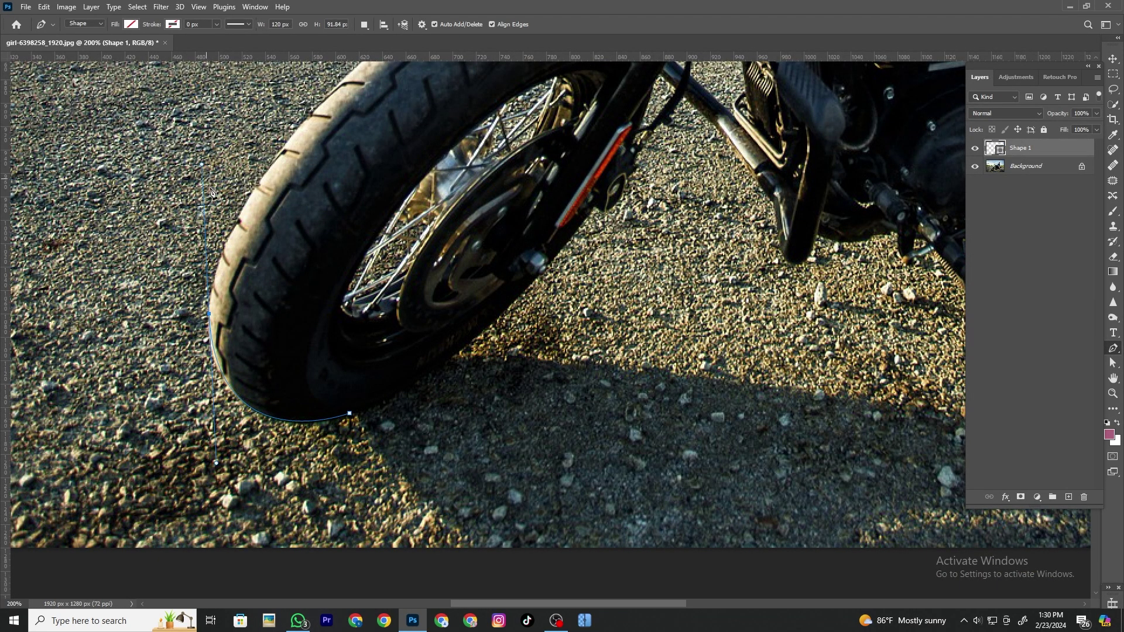
alt+click(209, 314)
scroll(302, 133, up, 3)
drag(261, 294, 287, 271)
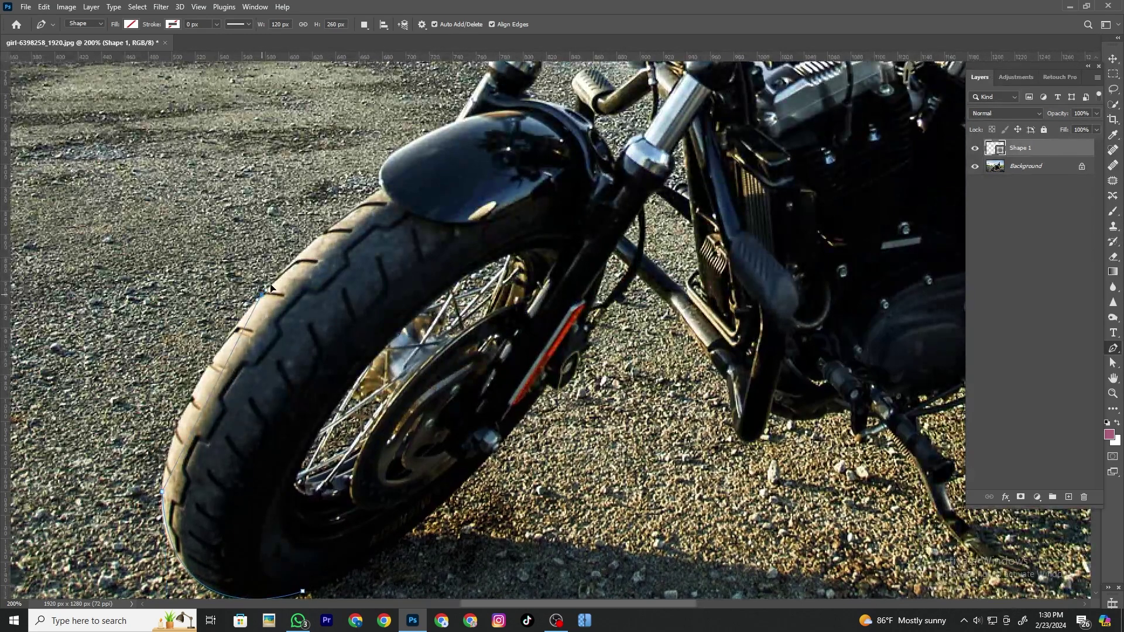
drag(329, 239, 351, 206)
- Continue the path with corner and curved anchors up the fender and front fork
click(381, 186)
drag(435, 151, 439, 145)
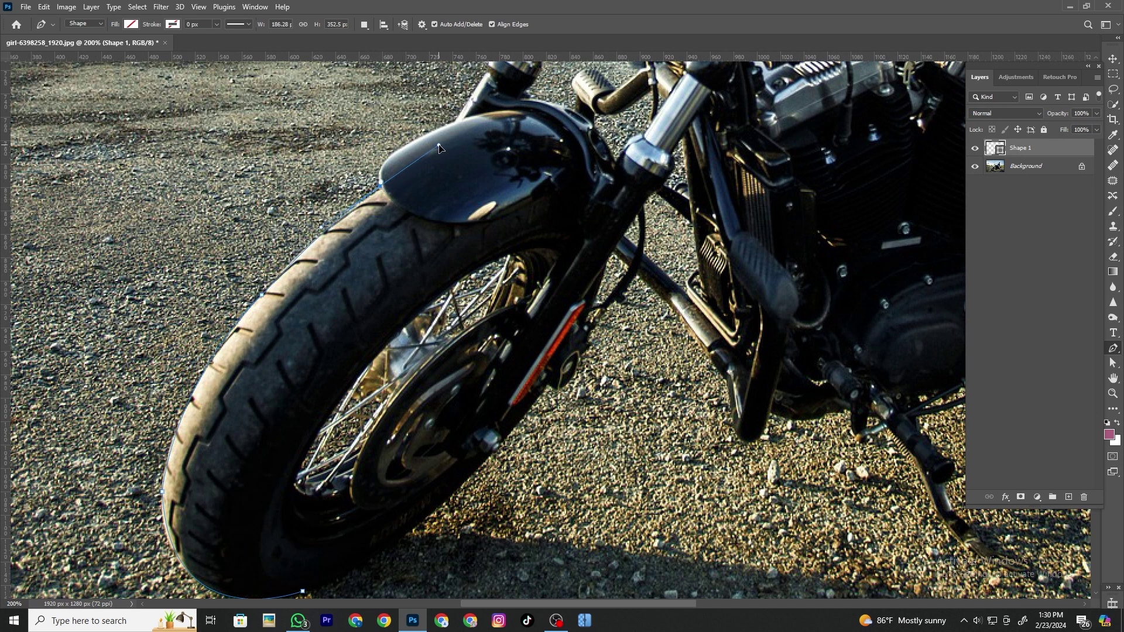
click(380, 186)
drag(448, 125, 530, 89)
click(449, 124)
scroll(463, 117, up, 5)
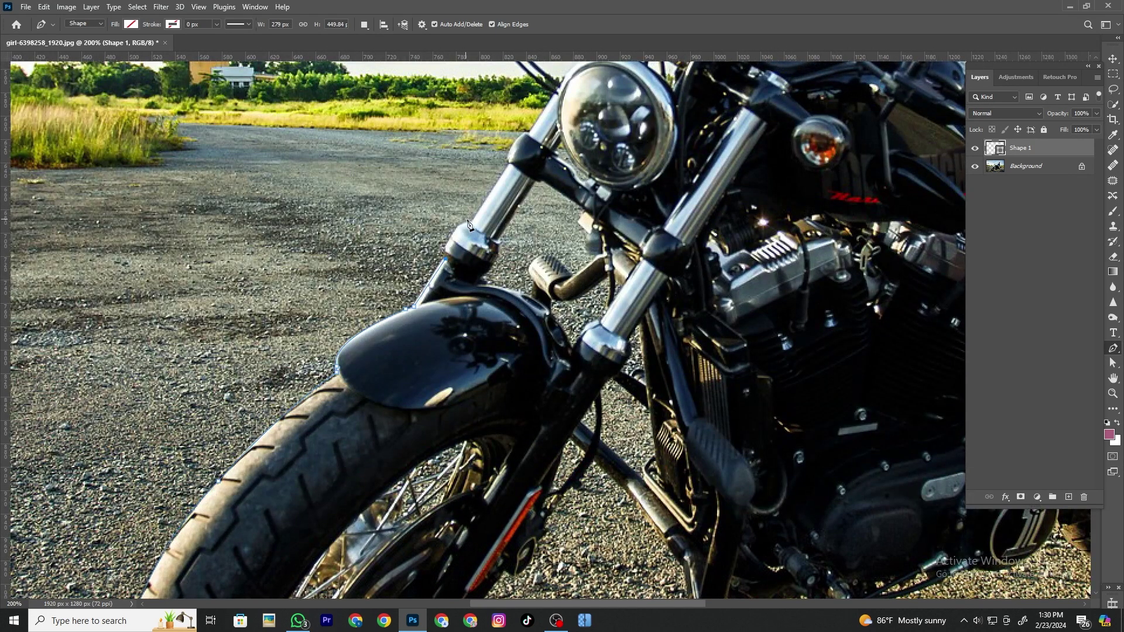
drag(469, 221, 493, 212)
click(470, 222)
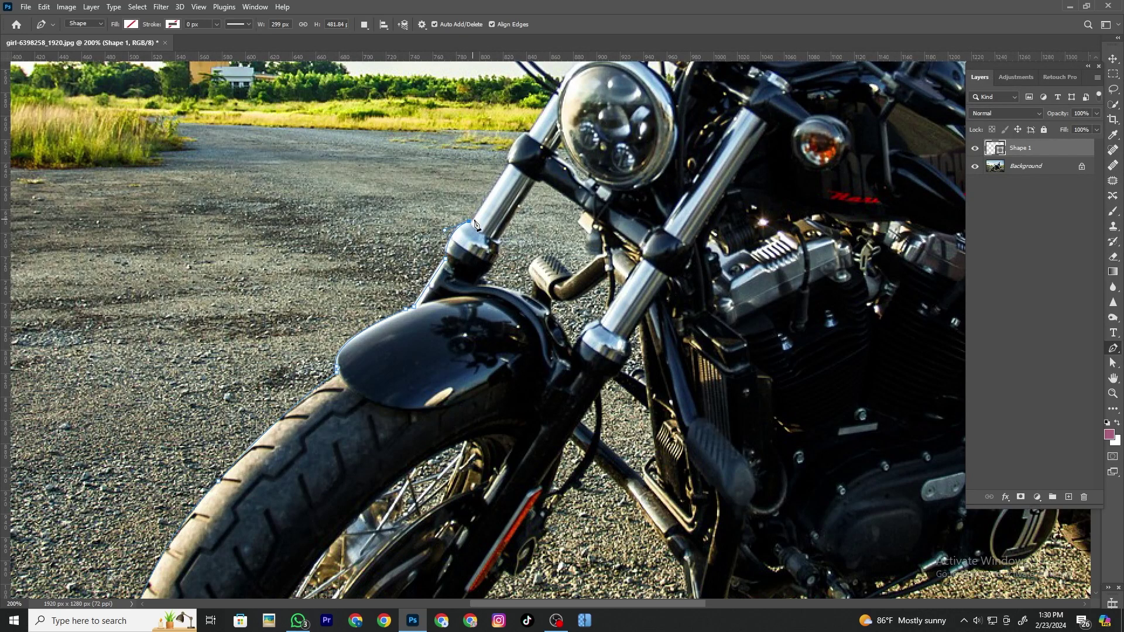
click(508, 170)
mouse_move(509, 156)
mouse_down()
mouse_move(426, 353)
mouse_move(463, 323)
mouse_up()
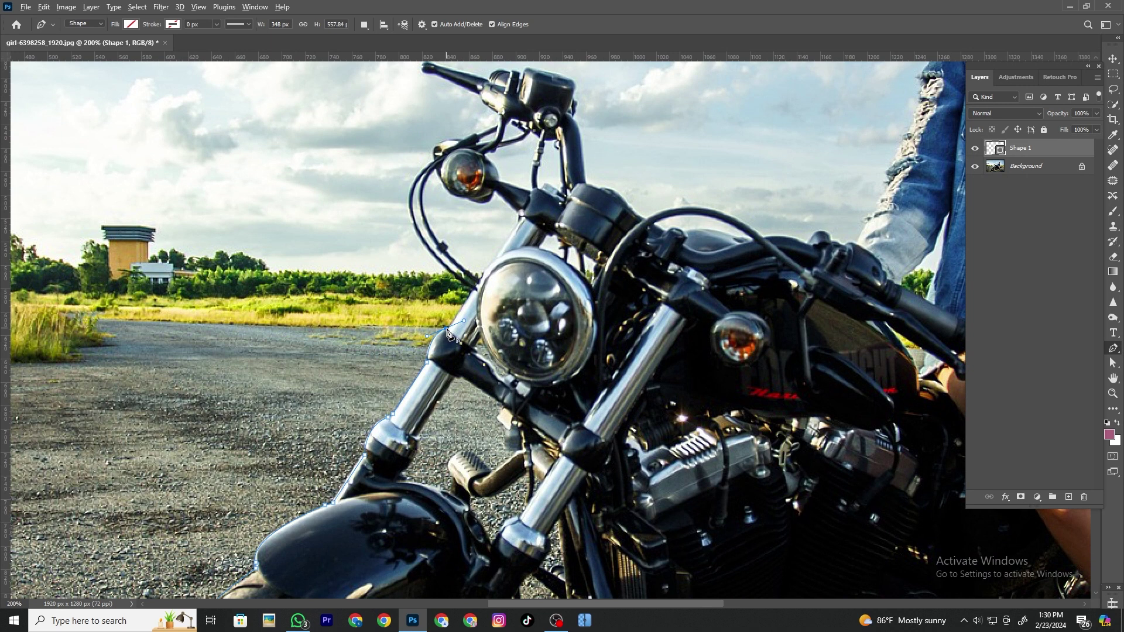
click(447, 328)
click(476, 288)
- Trace the path with curved anchors along the front cables toward the handlebar stem
mouse_move(412, 182)
mouse_down()
mouse_move(436, 154)
mouse_move(353, 335)
mouse_move(441, 268)
mouse_move(433, 253)
mouse_up()
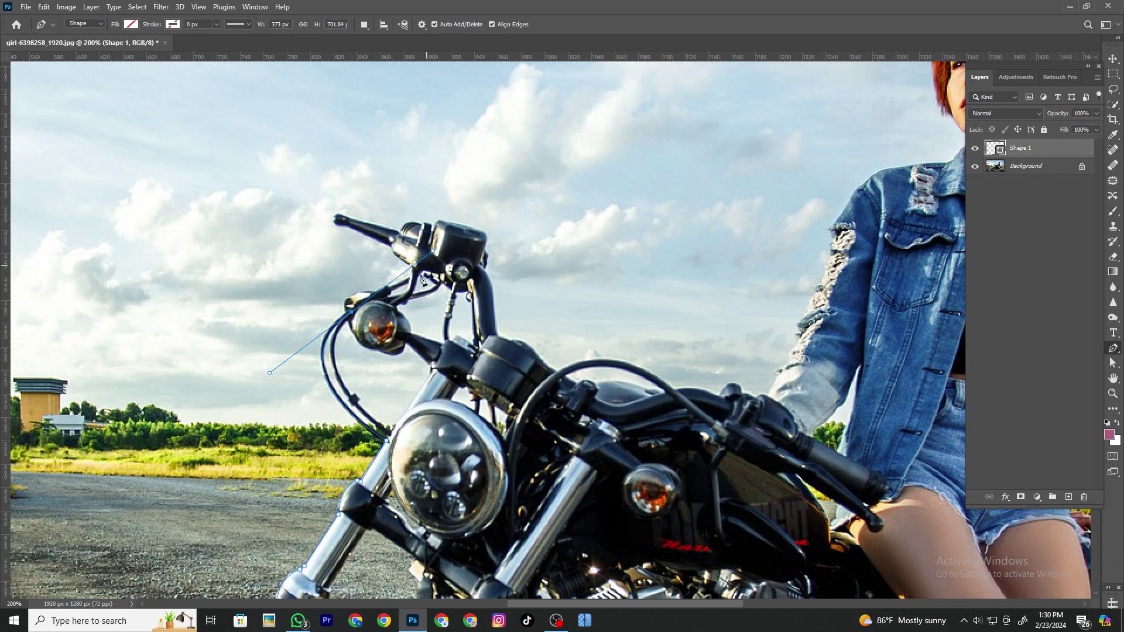
drag(371, 315, 417, 256)
click(360, 290)
drag(366, 289, 413, 277)
click(411, 265)
drag(392, 230, 393, 242)
- Outline the handlebar tip and control housing, redoing the misplaced housing corner anchor
drag(338, 218, 353, 221)
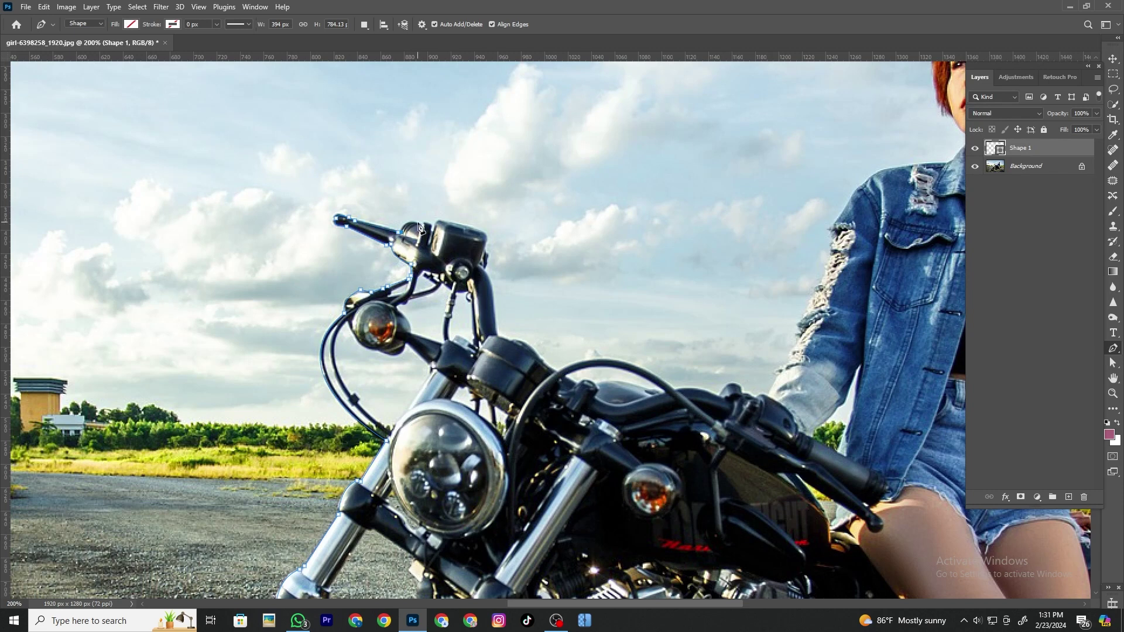
drag(413, 222, 508, 251)
key(ctrl+z)
drag(486, 229, 484, 251)
key(super)
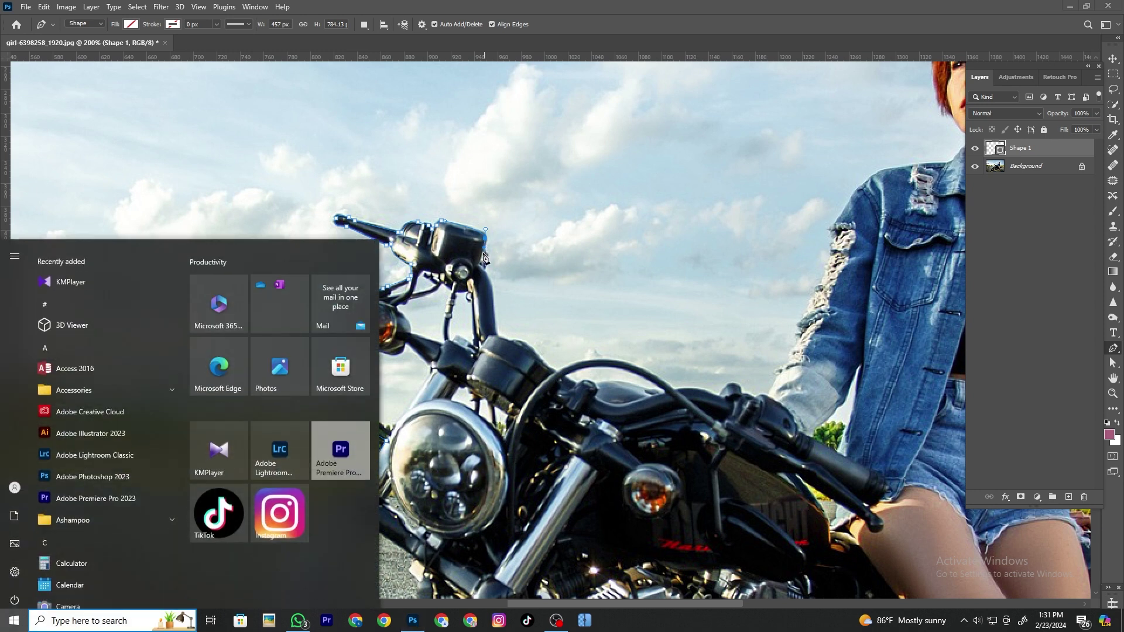
key(super)
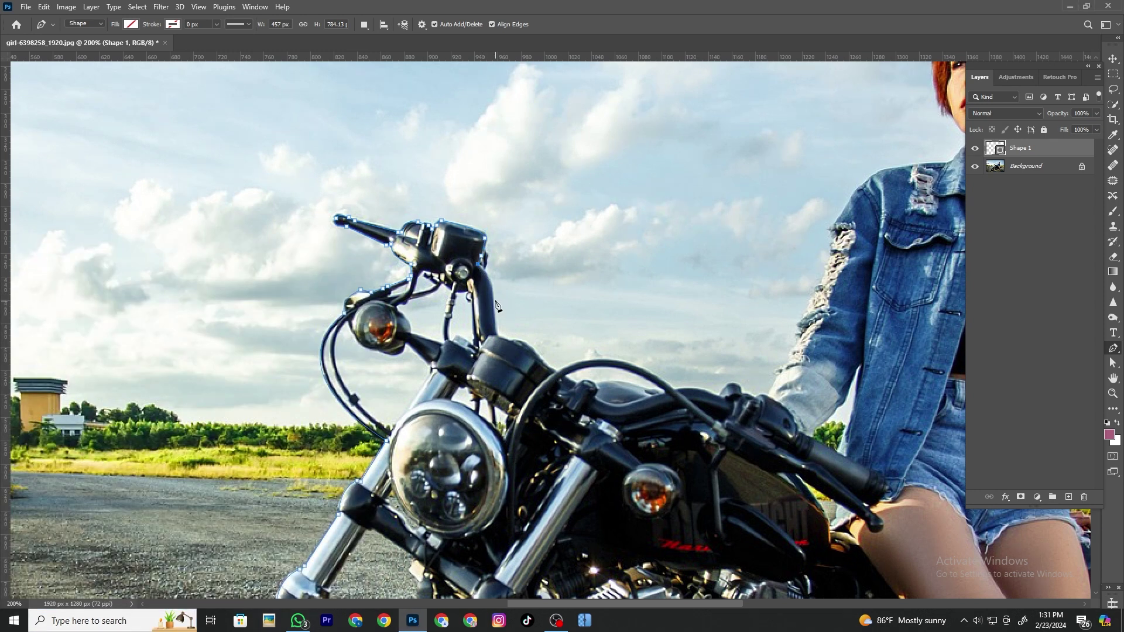
- Extend the path over the fork top, then along the footpeg and bike bottom
drag(491, 273, 492, 320)
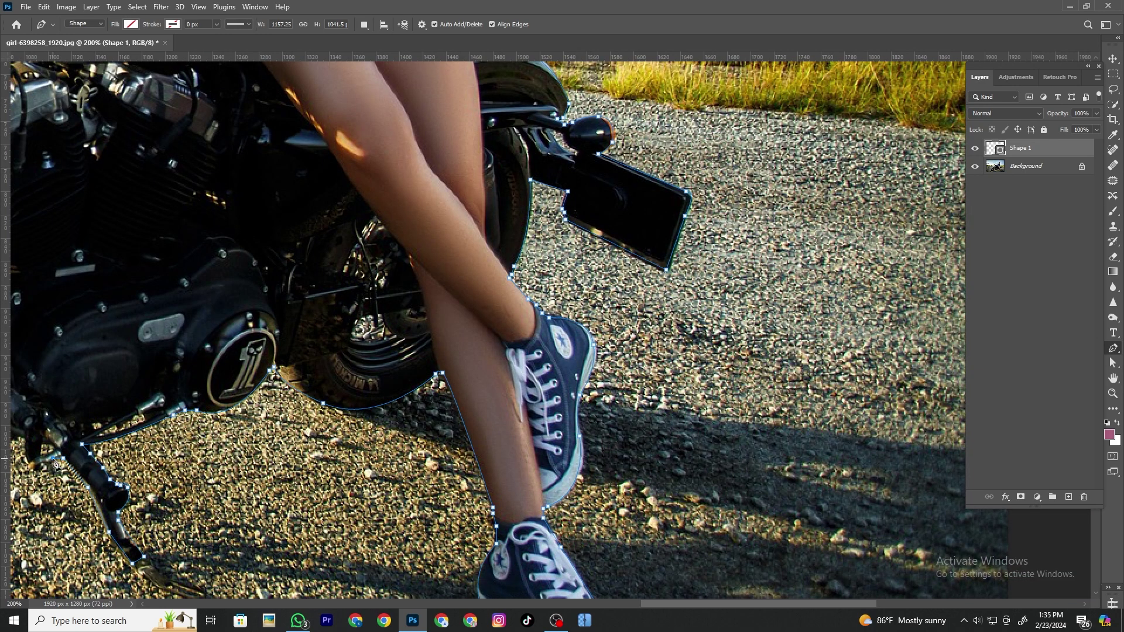
drag(54, 464, 202, 473)
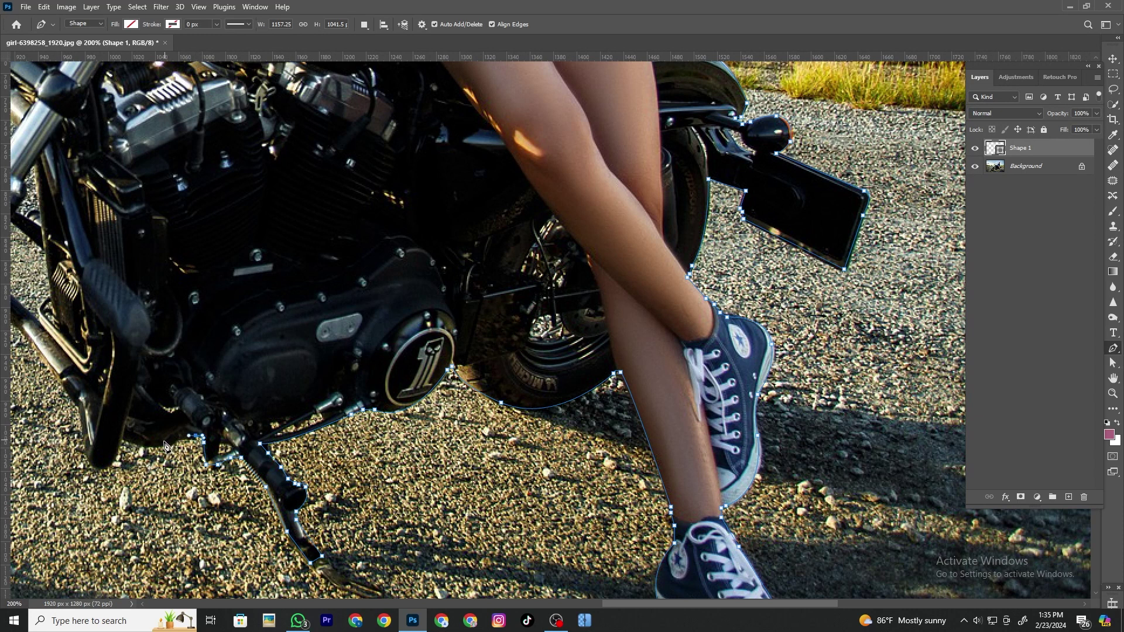
mouse_move(199, 439)
mouse_down()
mouse_move(119, 443)
mouse_move(94, 468)
mouse_up()
mouse_move(78, 397)
mouse_down()
mouse_move(325, 447)
mouse_move(216, 379)
mouse_move(187, 436)
mouse_move(252, 395)
mouse_move(235, 405)
mouse_up()
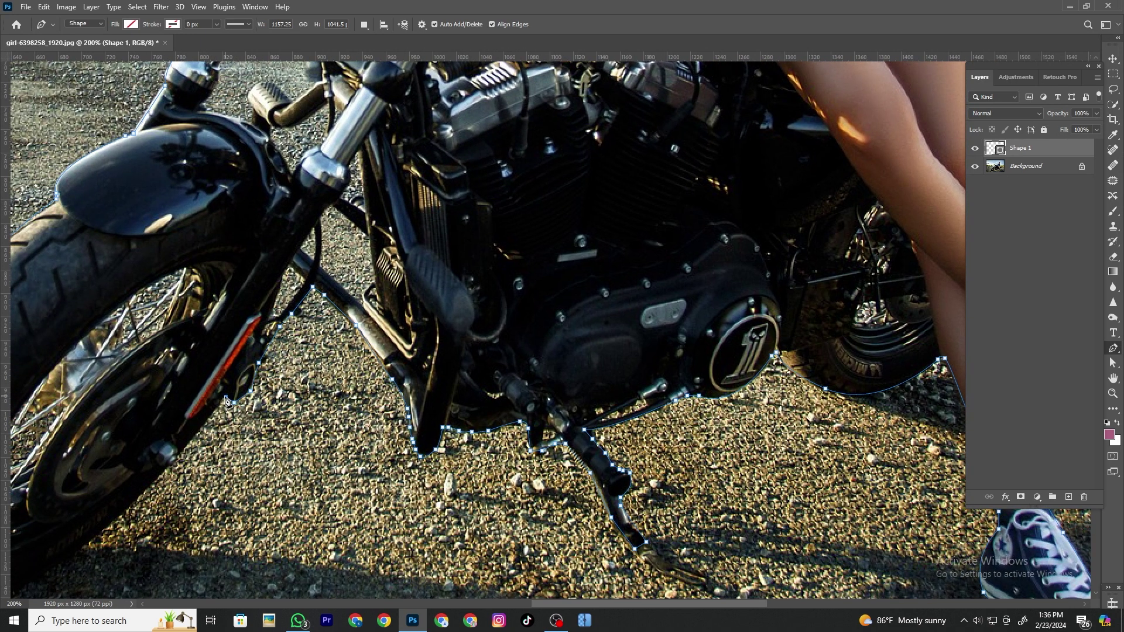
click(226, 398)
- Close the path at the front tyre base, shape the closing curve, and zoom out
click(182, 455)
drag(183, 454, 319, 388)
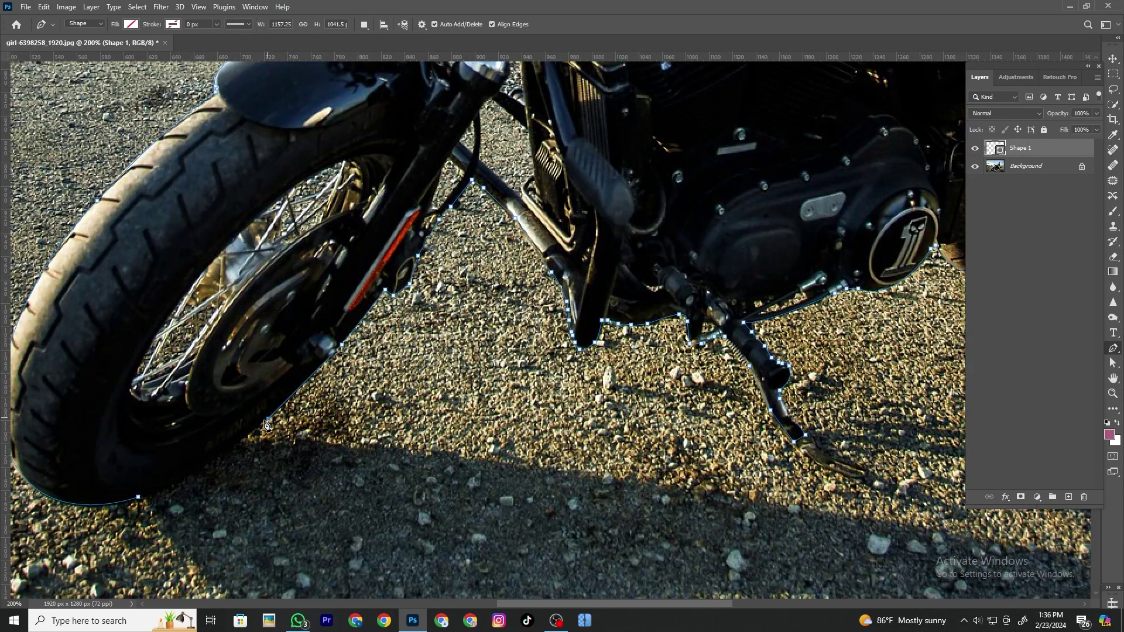
drag(138, 497, 118, 490)
click(168, 487)
drag(155, 490, 148, 501)
key(ctrl+minus)
key(ctrl+minus)
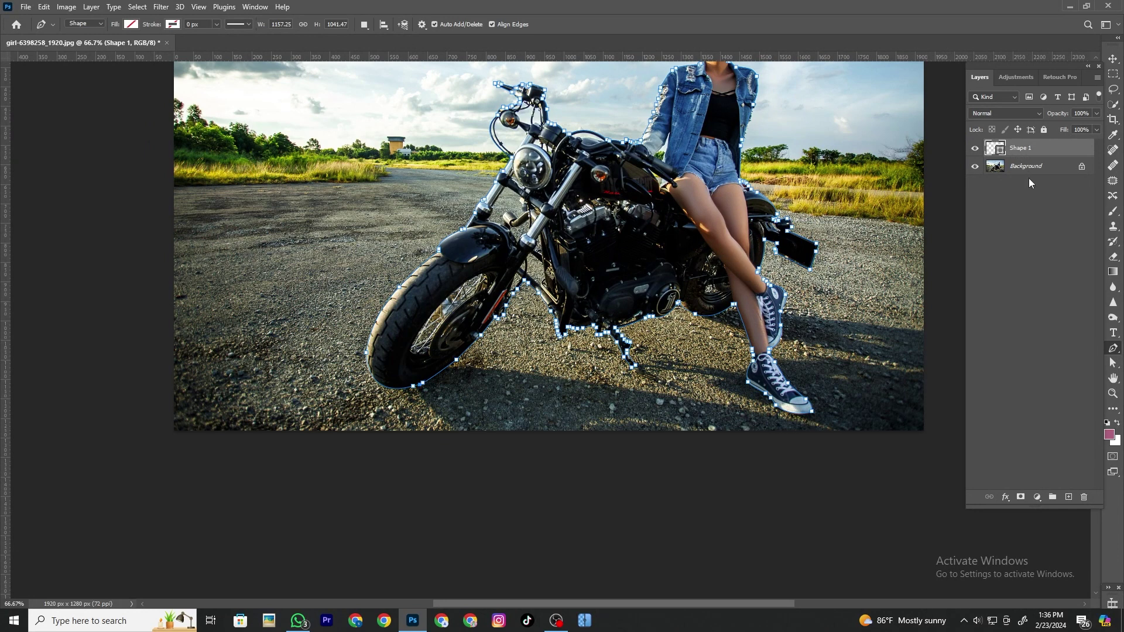
- Turn the path into a 0.1-feathered selection, invert it, and delete the background
click(1039, 166)
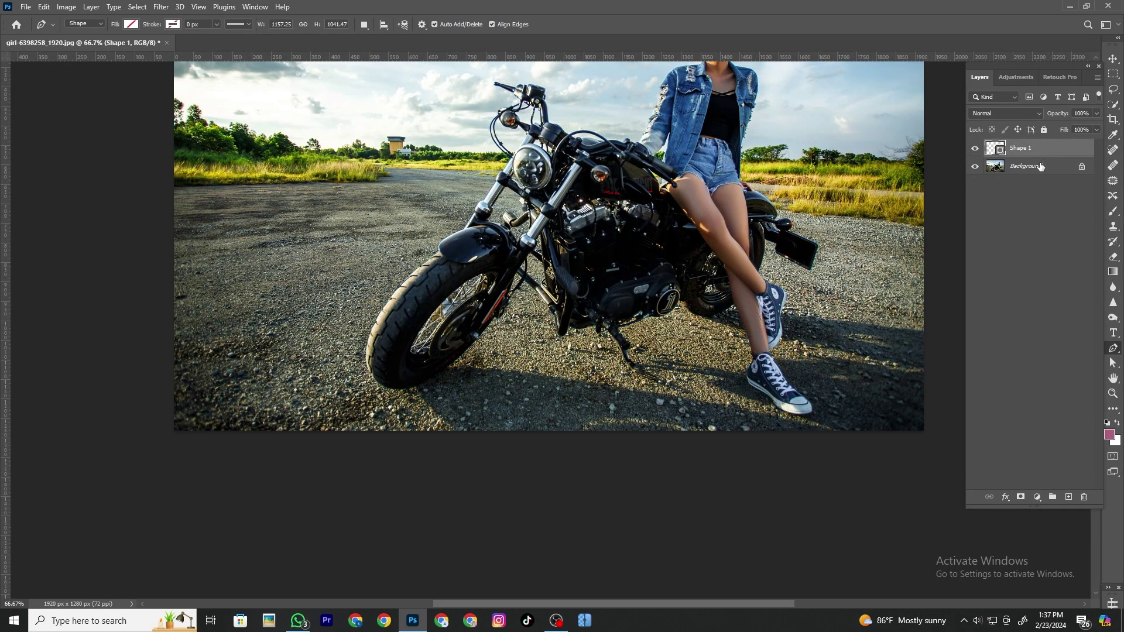
click(1027, 156)
right_click(421, 384)
click(461, 172)
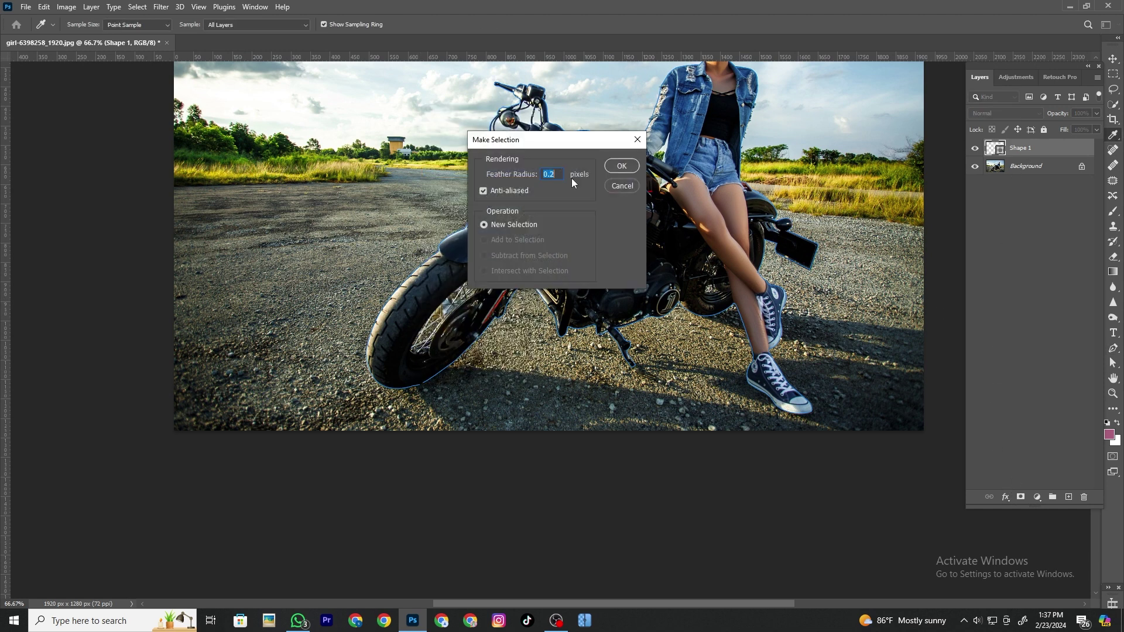
text(0)
text(1)
key(Return)
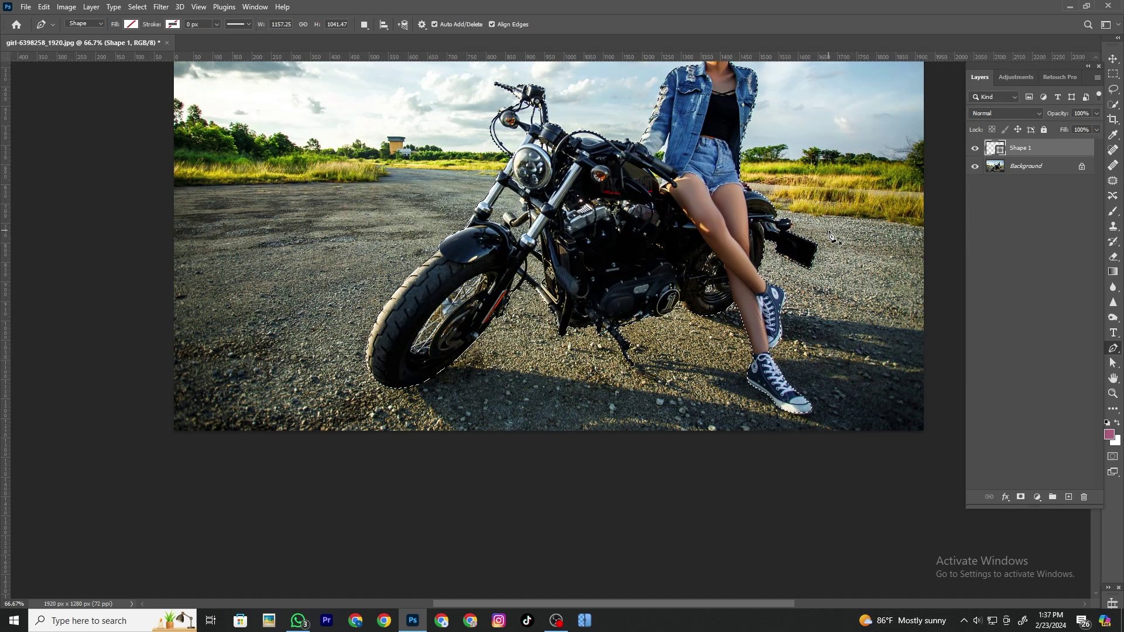
scroll(831, 236, up, 2)
click(1082, 166)
key(ctrl+shift+i)
key(Delete)
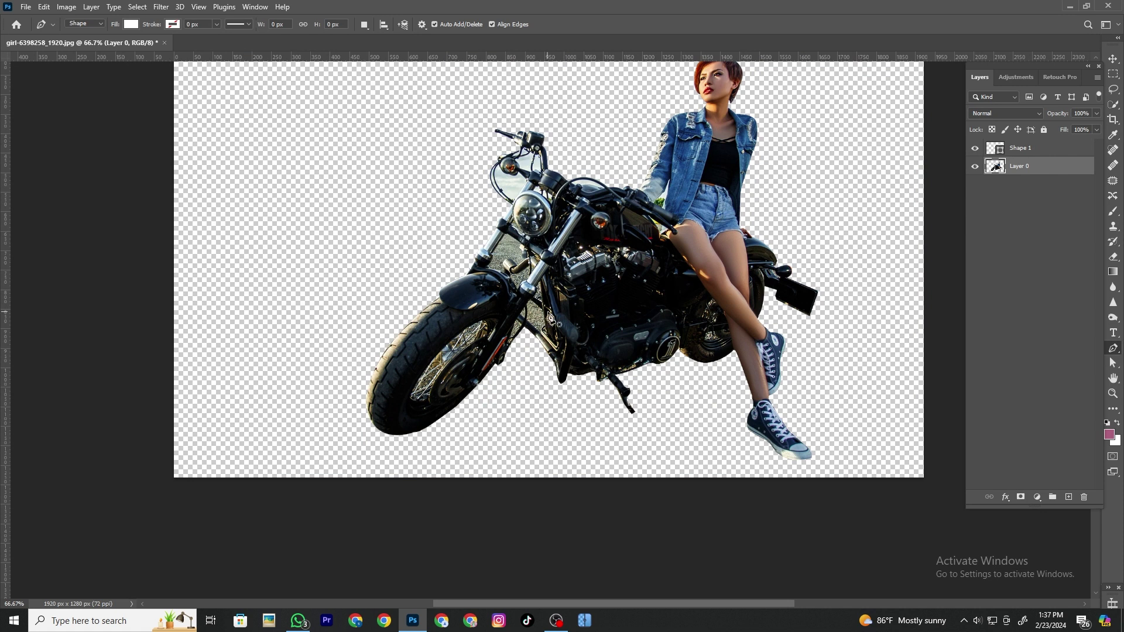
- Quick-select and delete the leftover road patches around the fork
key(ctrl+plus)
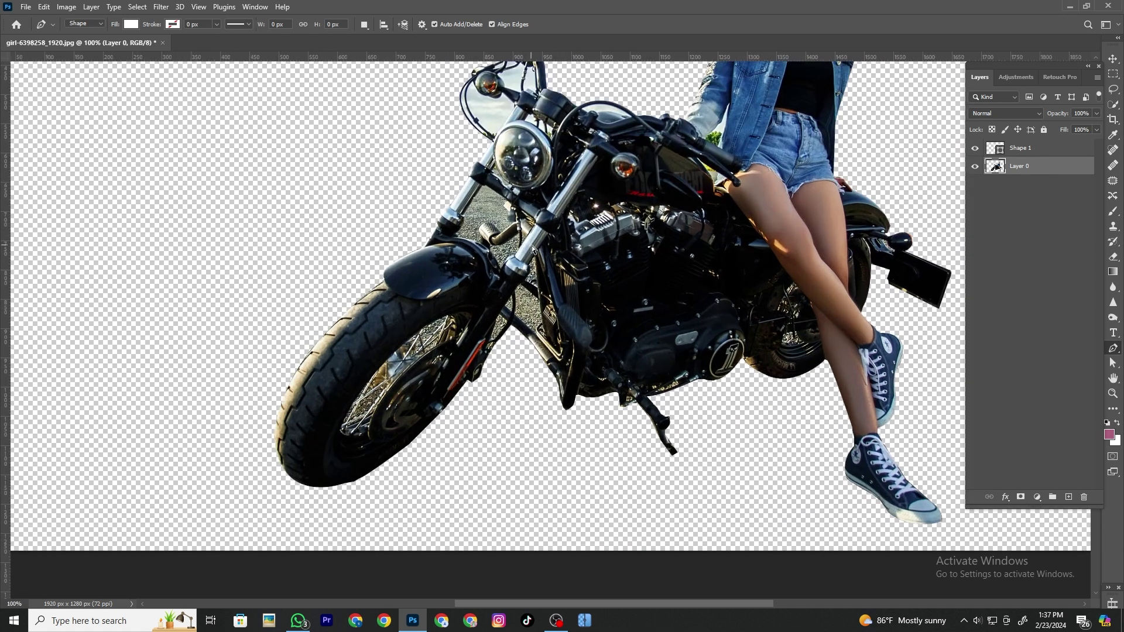
click(1113, 106)
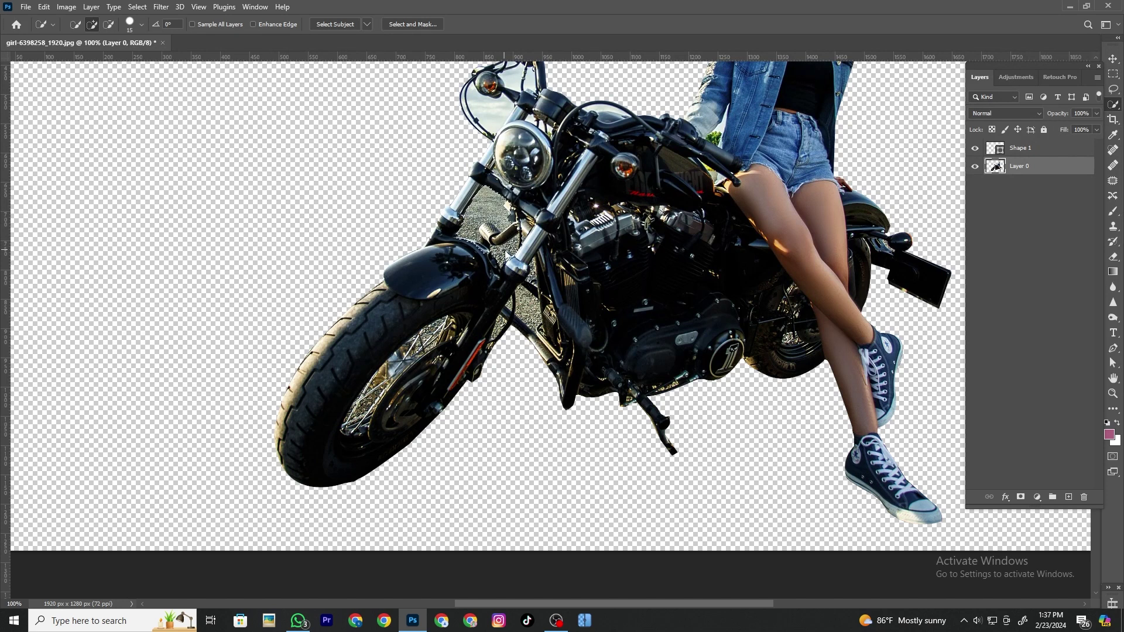
key(alt)
key(alt)
key(Delete)
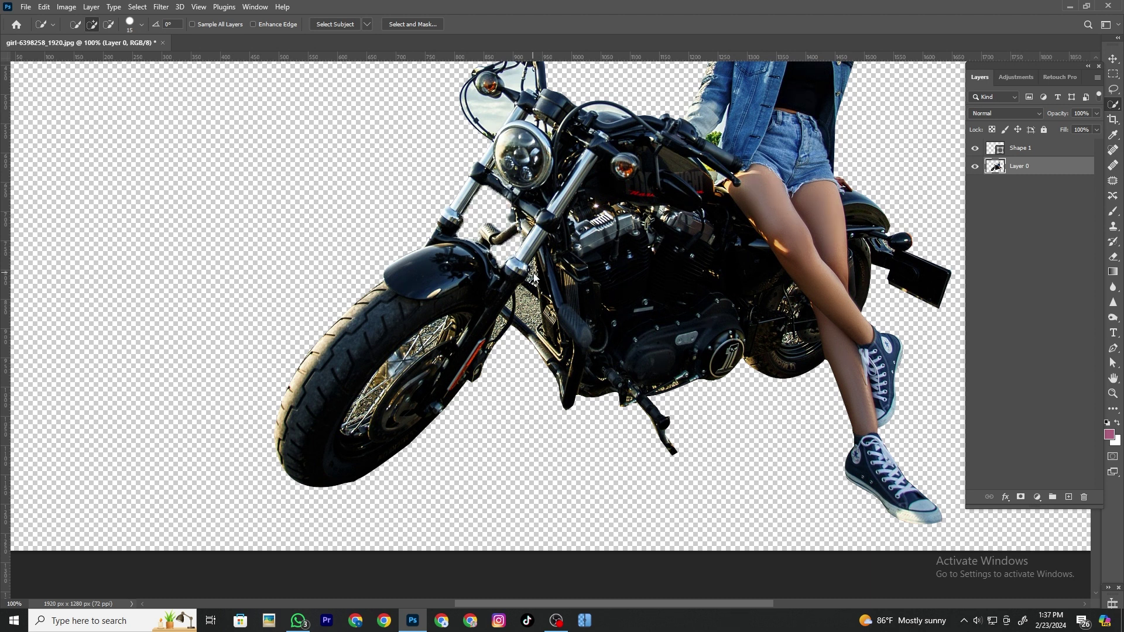
drag(532, 282, 522, 302)
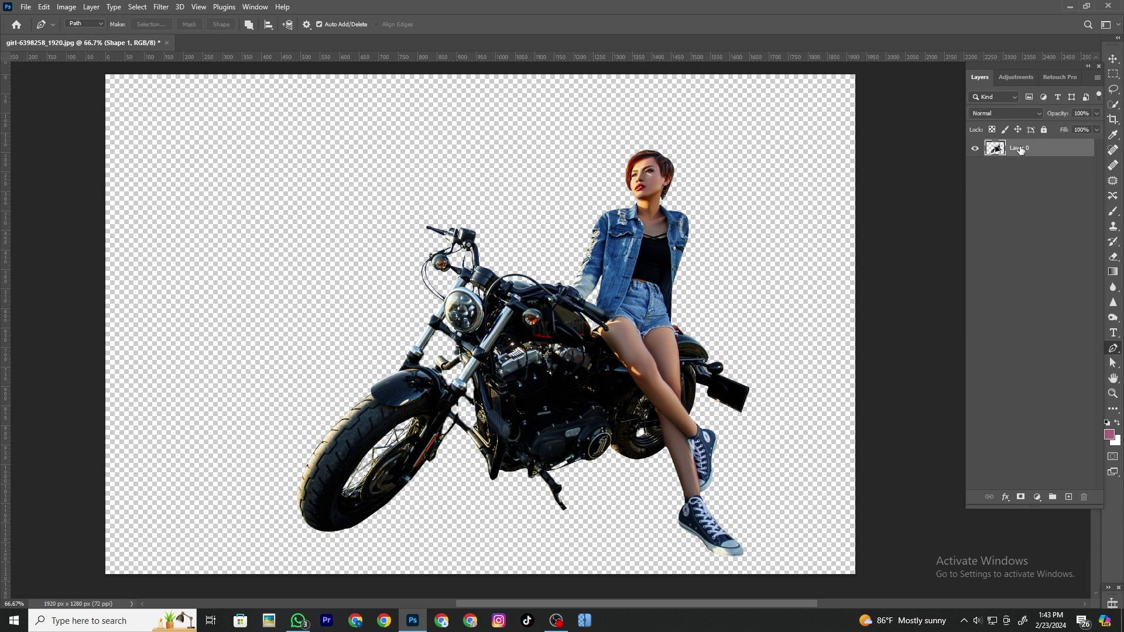
- Scale the cut-out to about 89%, centre it horizontally, and commit the transform
click(1020, 150)
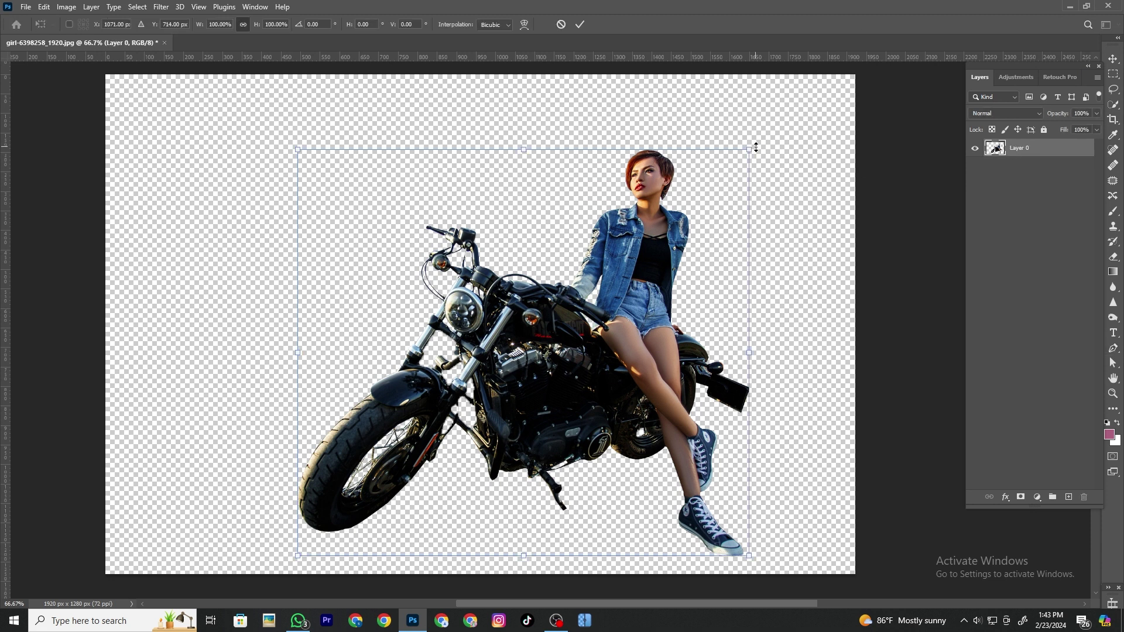
drag(756, 146, 698, 196)
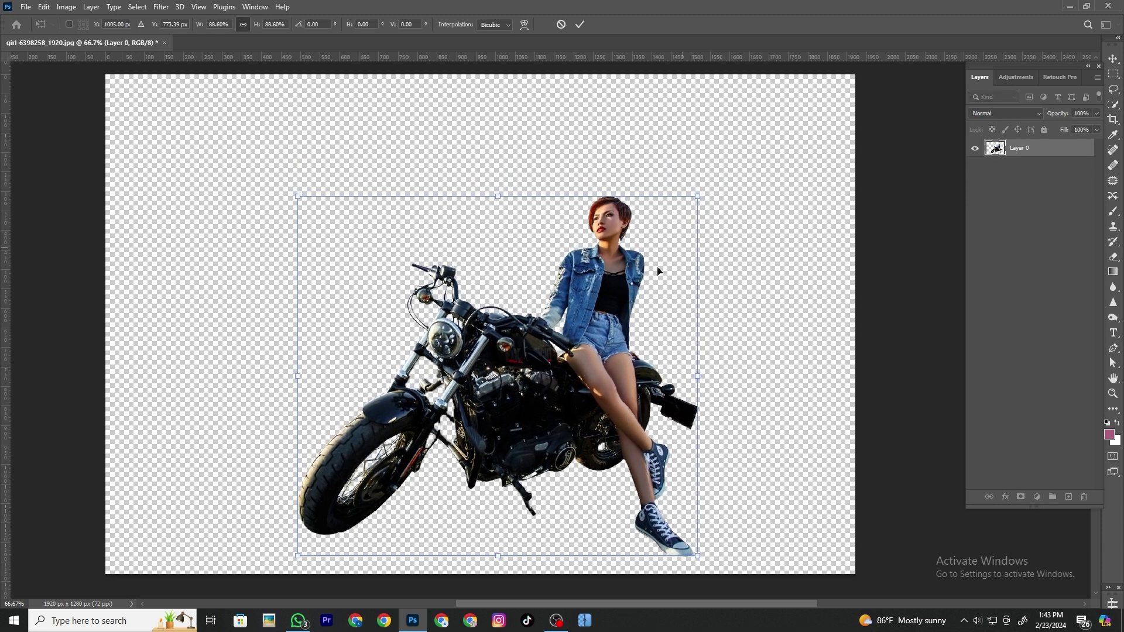
drag(658, 271, 641, 271)
drag(280, 198, 296, 213)
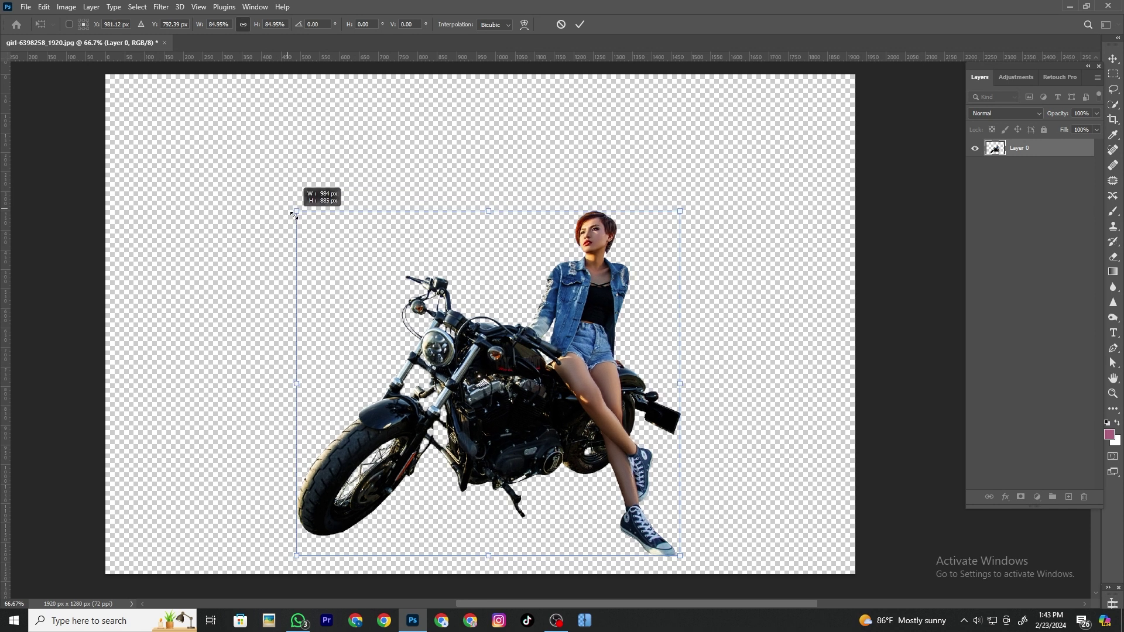
key(Return)
key(p)
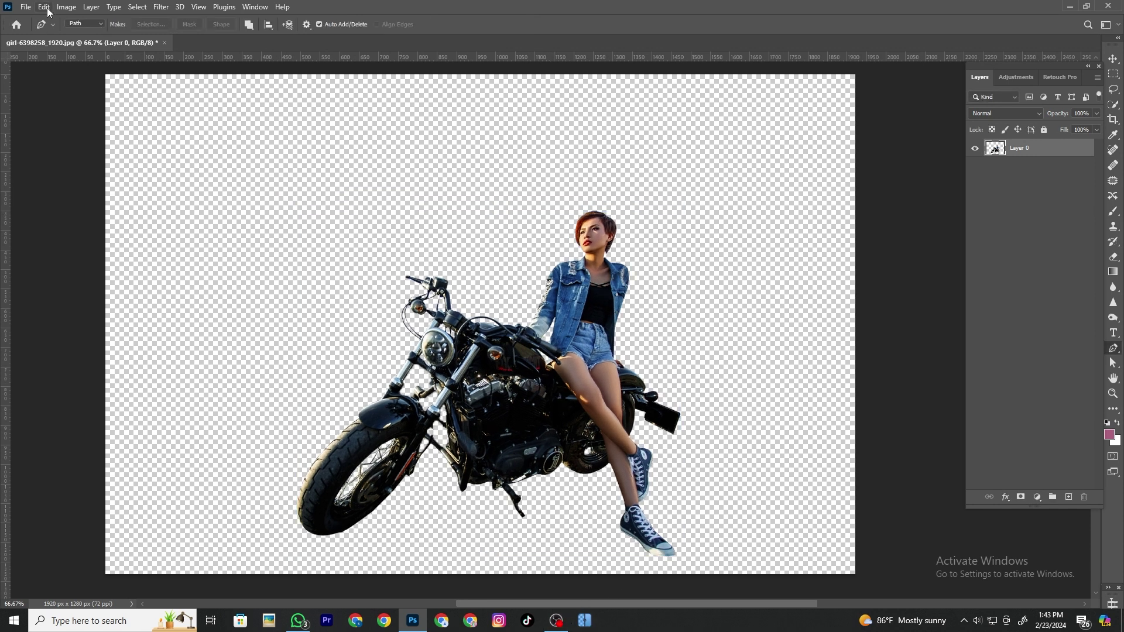
click(26, 7)
- Place pexels-karol-d-1013516.jpg as an embedded layer beneath the cut-out layer
click(56, 228)
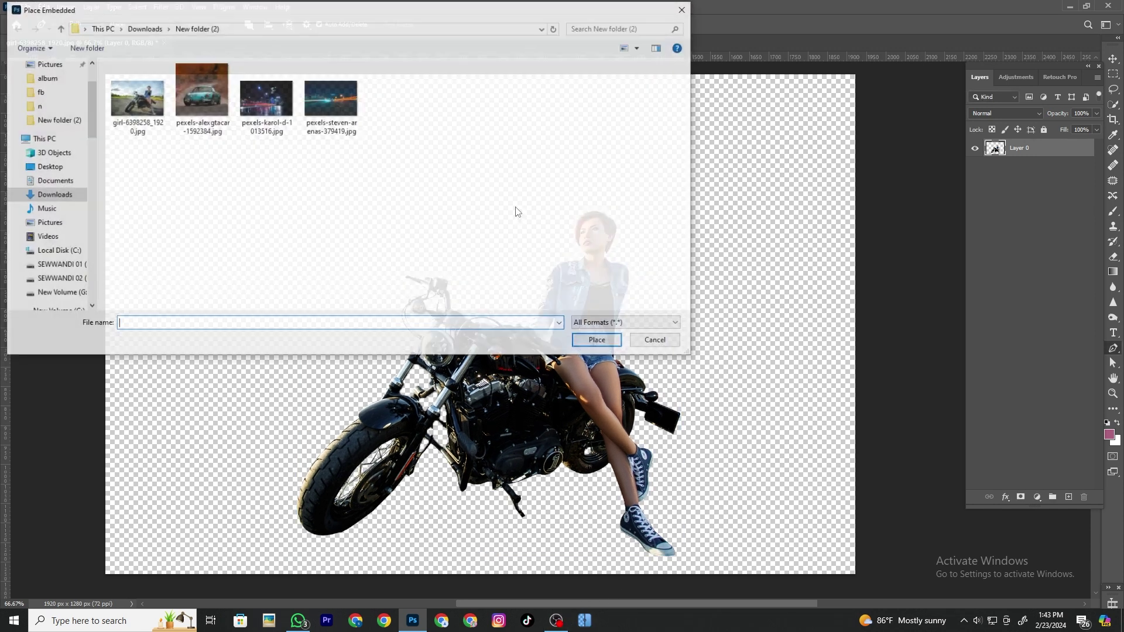
click(266, 99)
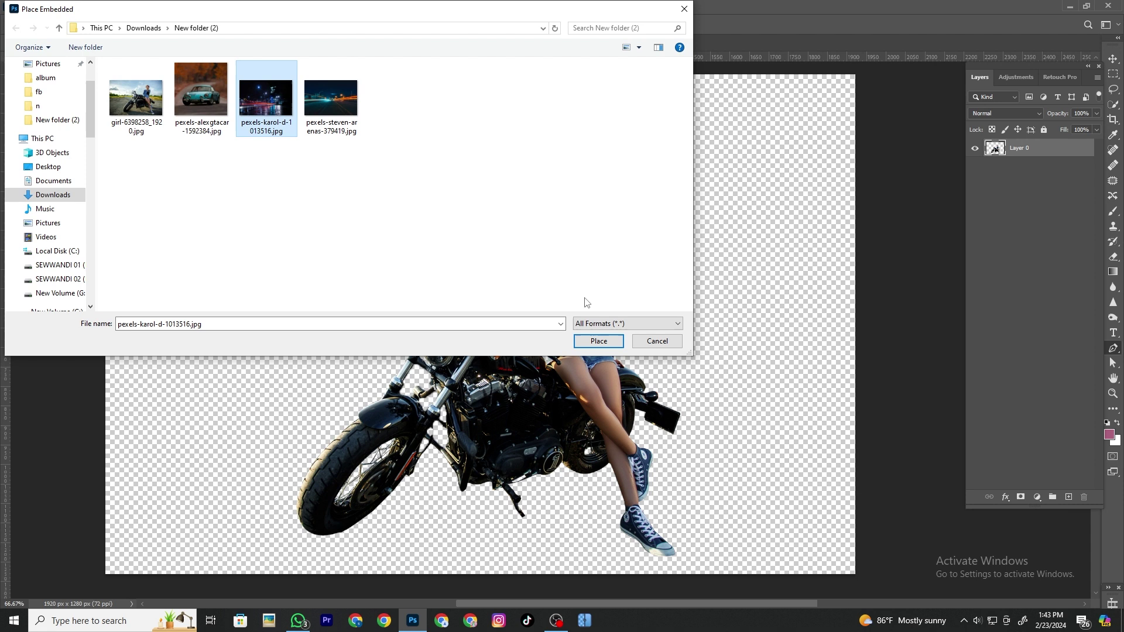
click(599, 341)
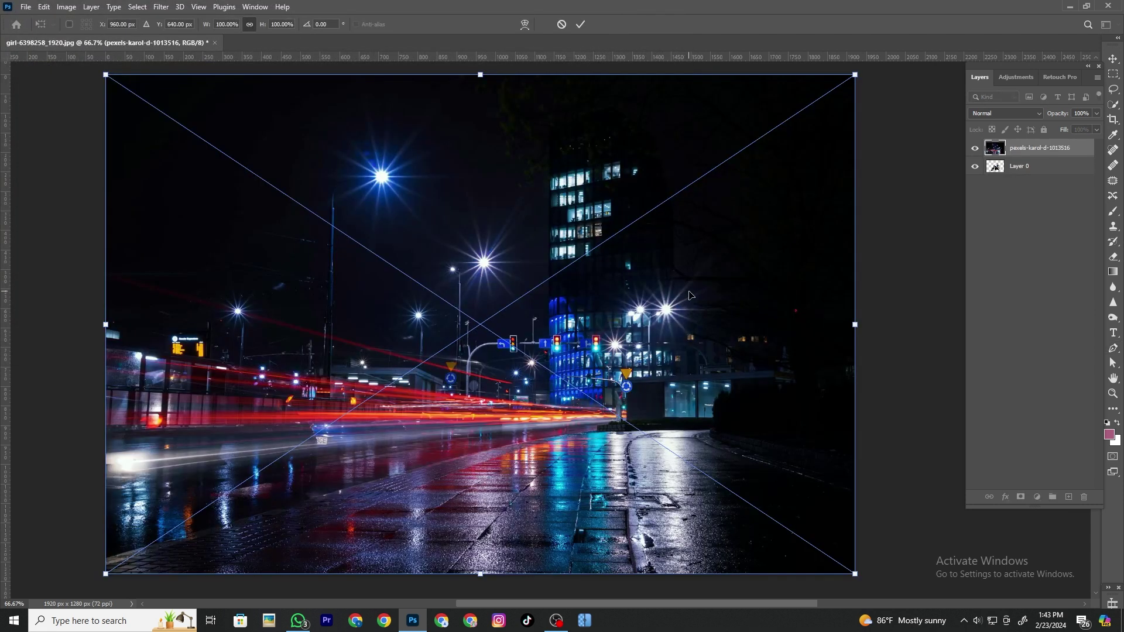
key(Return)
drag(1024, 168, 1025, 151)
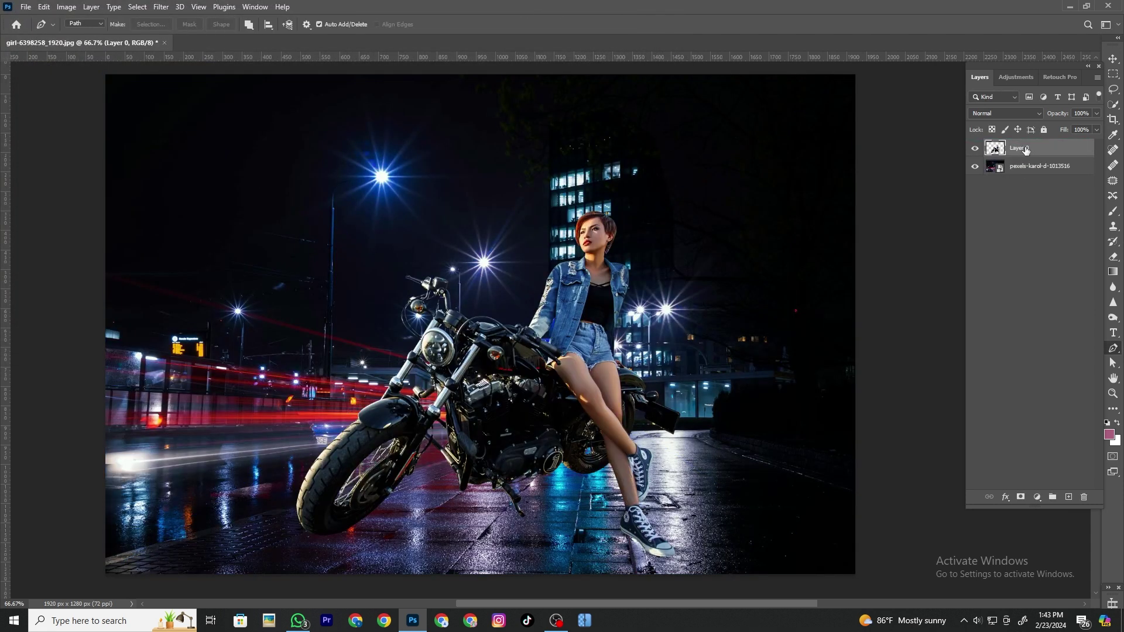
click(1039, 497)
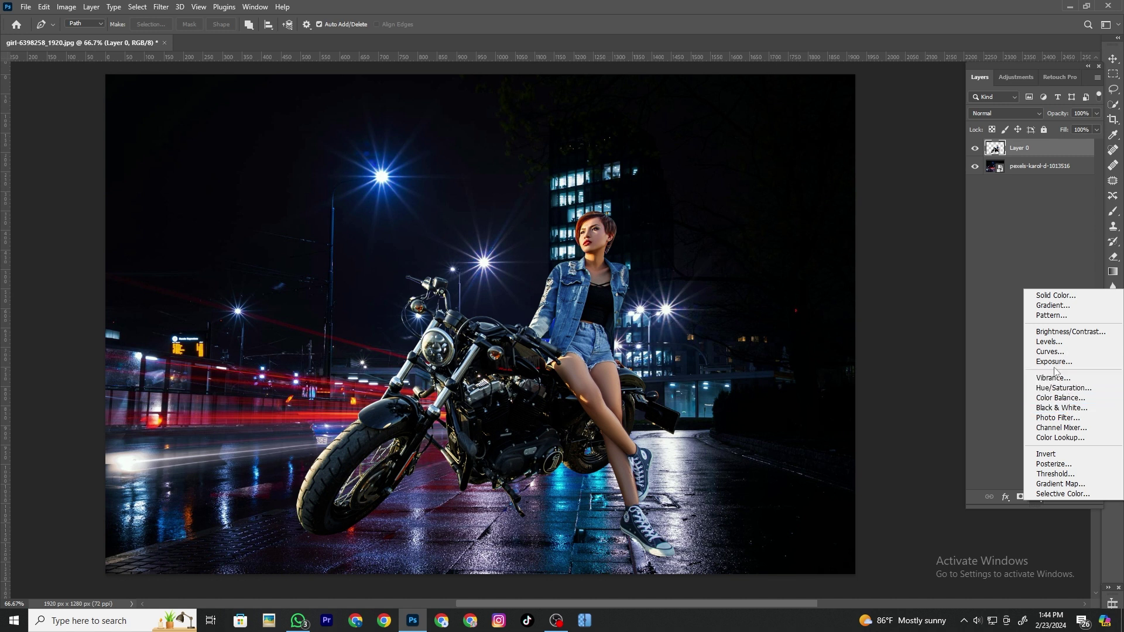
- Add a Levels layer clipped to the cut-out with midtones about 0.60 and white input 217
click(1049, 342)
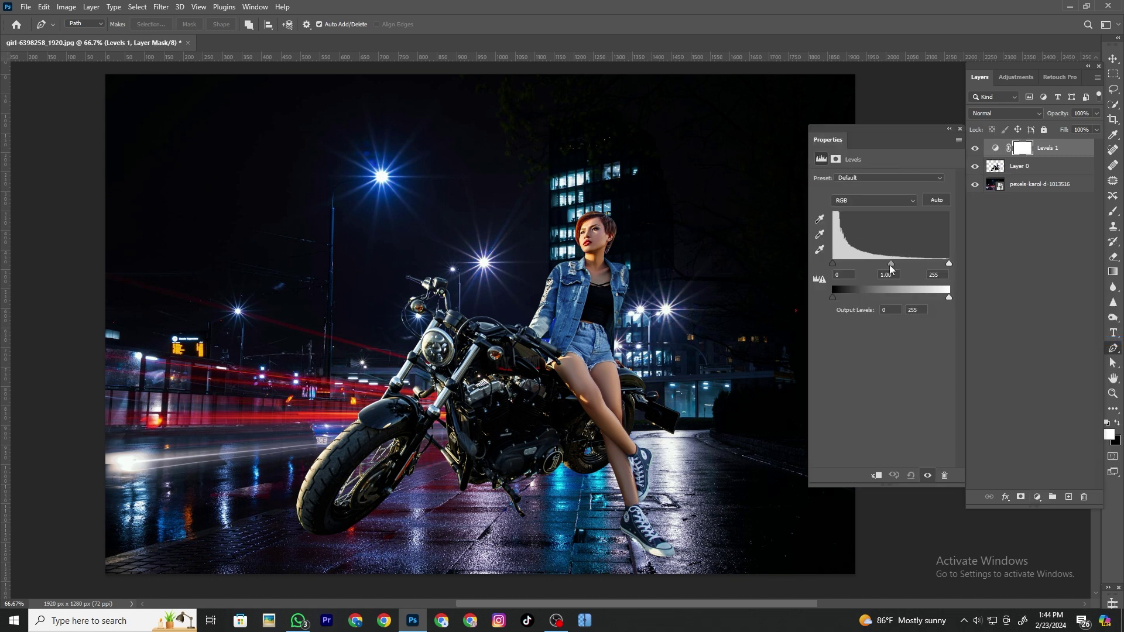
click(876, 476)
mouse_move(890, 264)
mouse_down()
mouse_move(931, 264)
mouse_move(845, 265)
mouse_up()
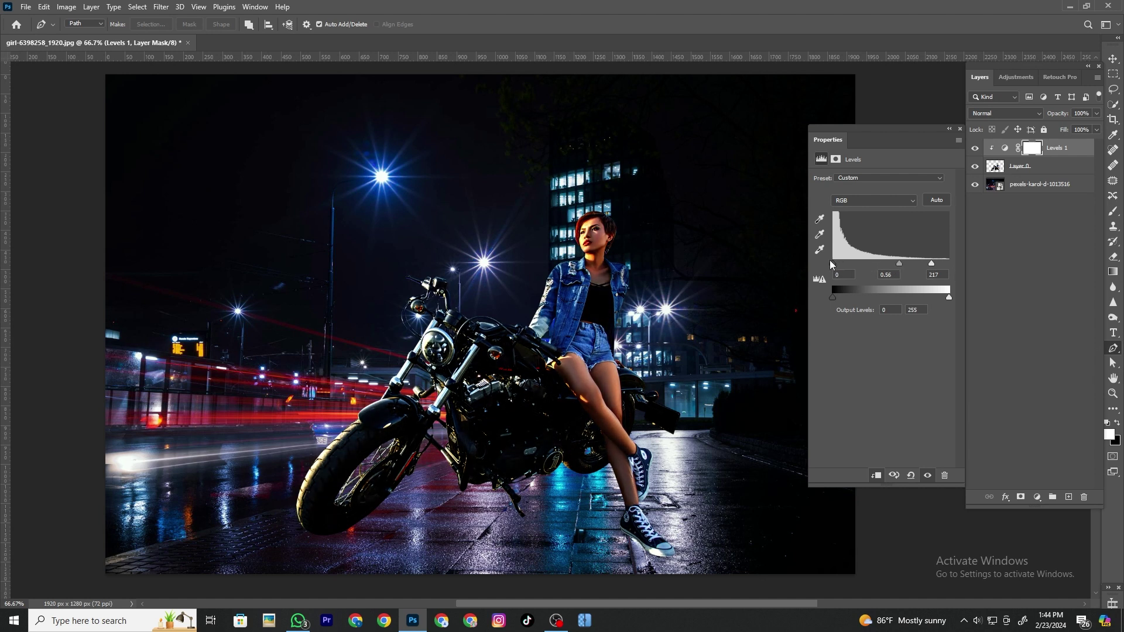
drag(899, 264, 897, 264)
- Add a Levels adjustment above the street photo with inputs 17 / 1.34 / 151
click(960, 129)
click(995, 185)
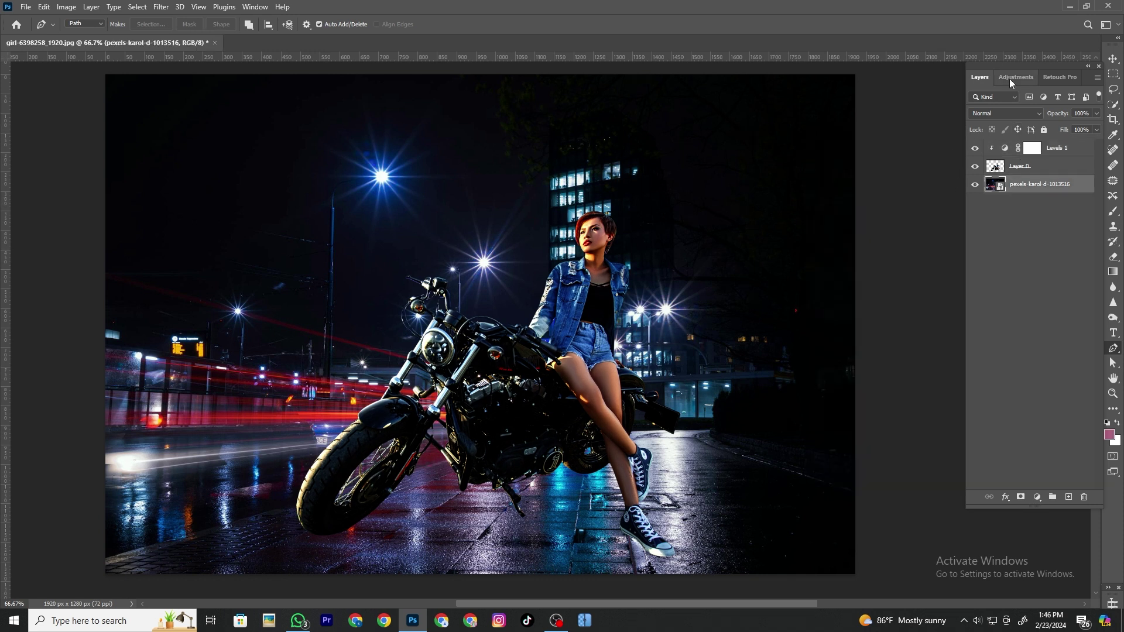
click(1011, 79)
click(1013, 104)
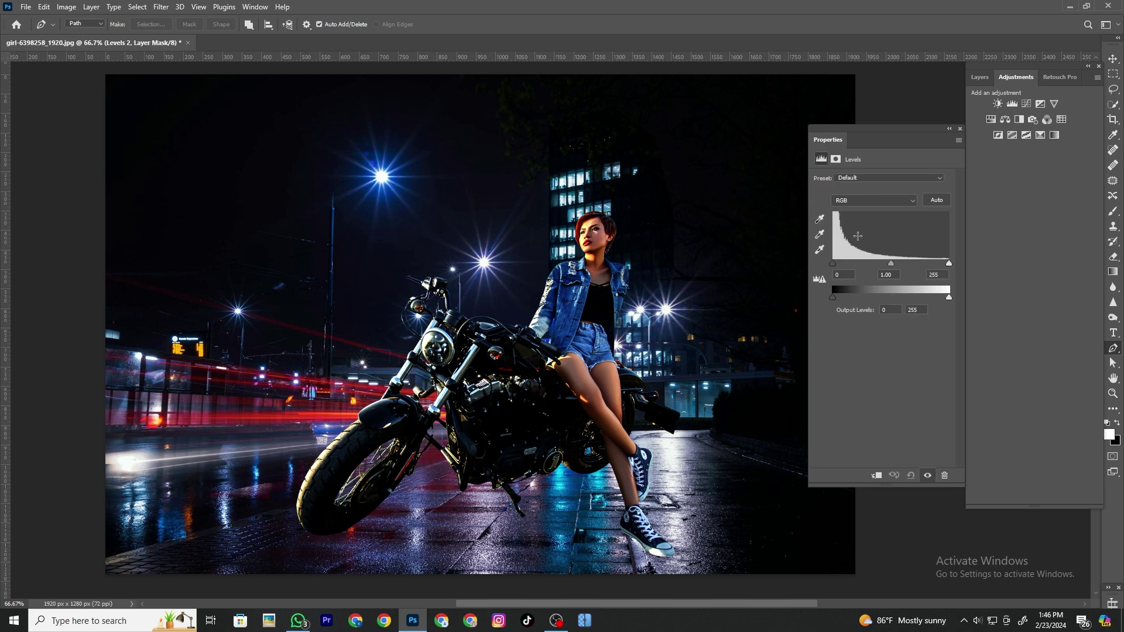
drag(892, 263, 878, 264)
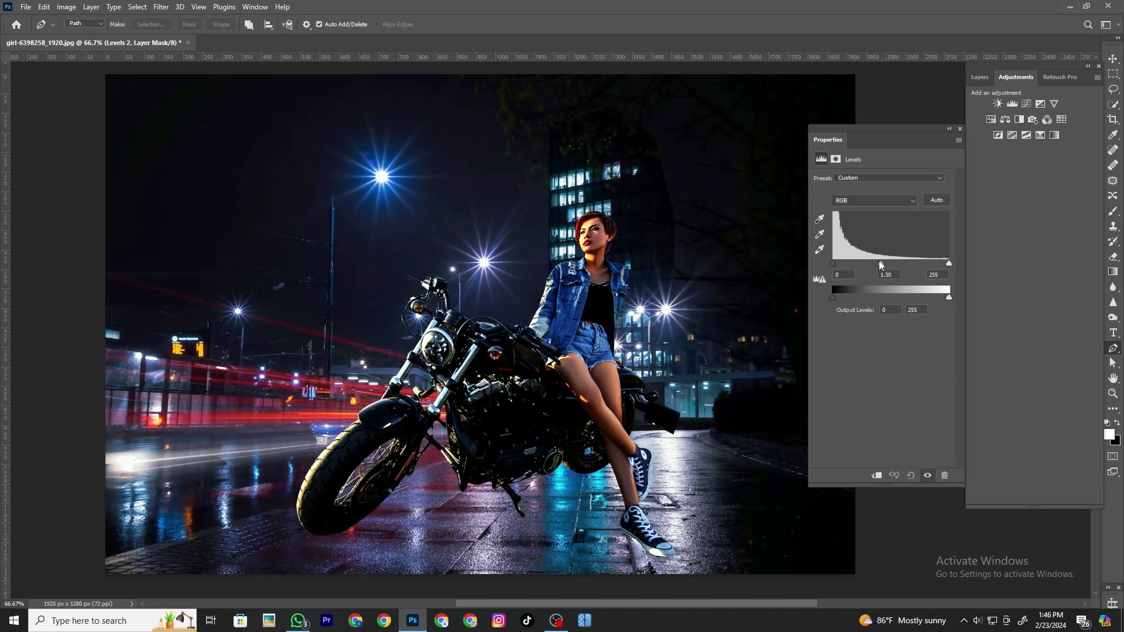
drag(833, 264, 841, 267)
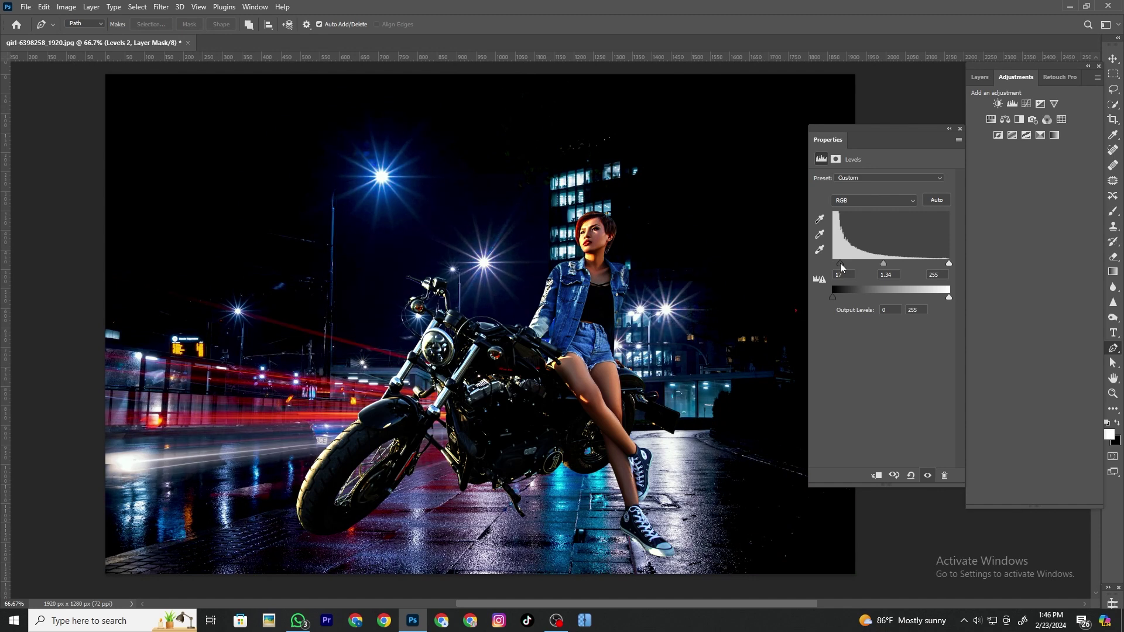
drag(949, 264, 900, 262)
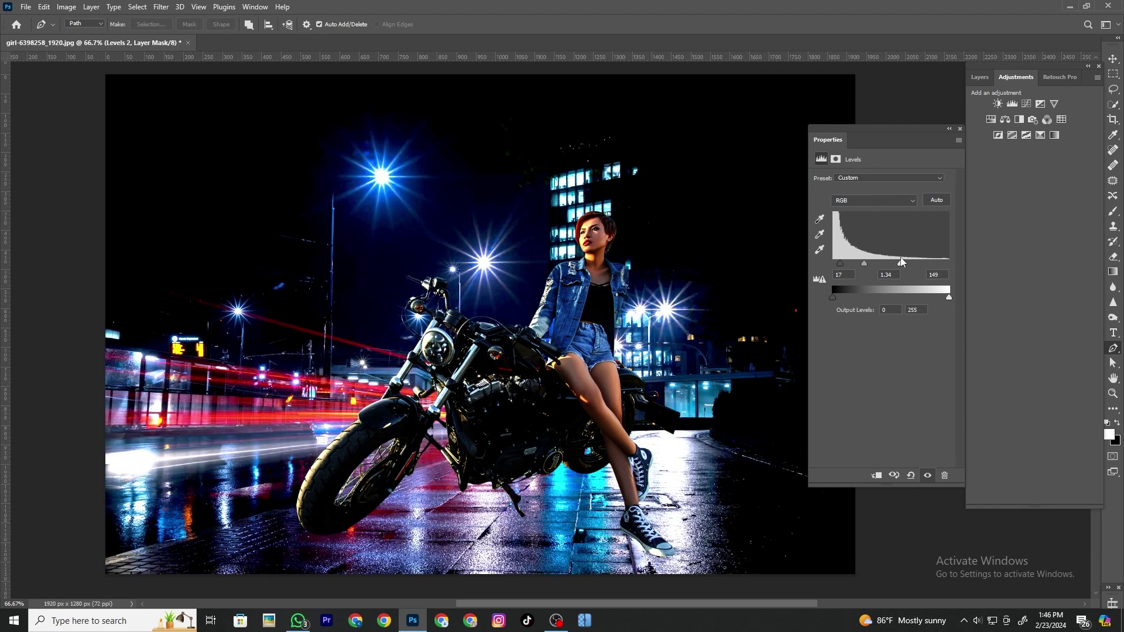
click(960, 129)
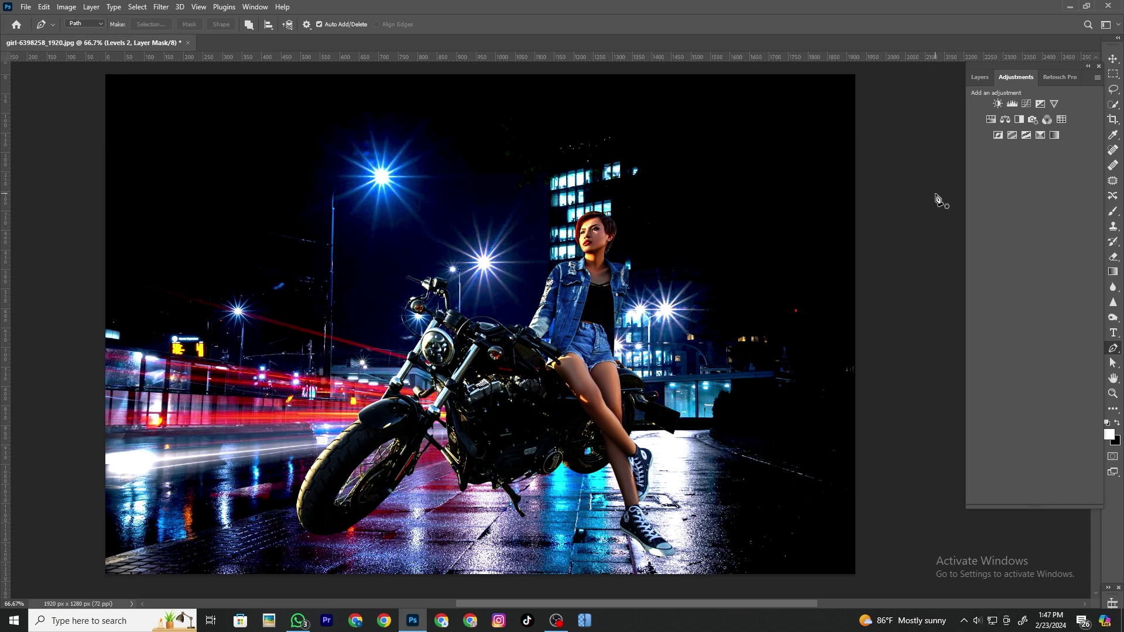
- Add a Curves layer, then an Exposure adjustment with exposure -1.94, offset -0.0381, gamma 1.28
click(1027, 103)
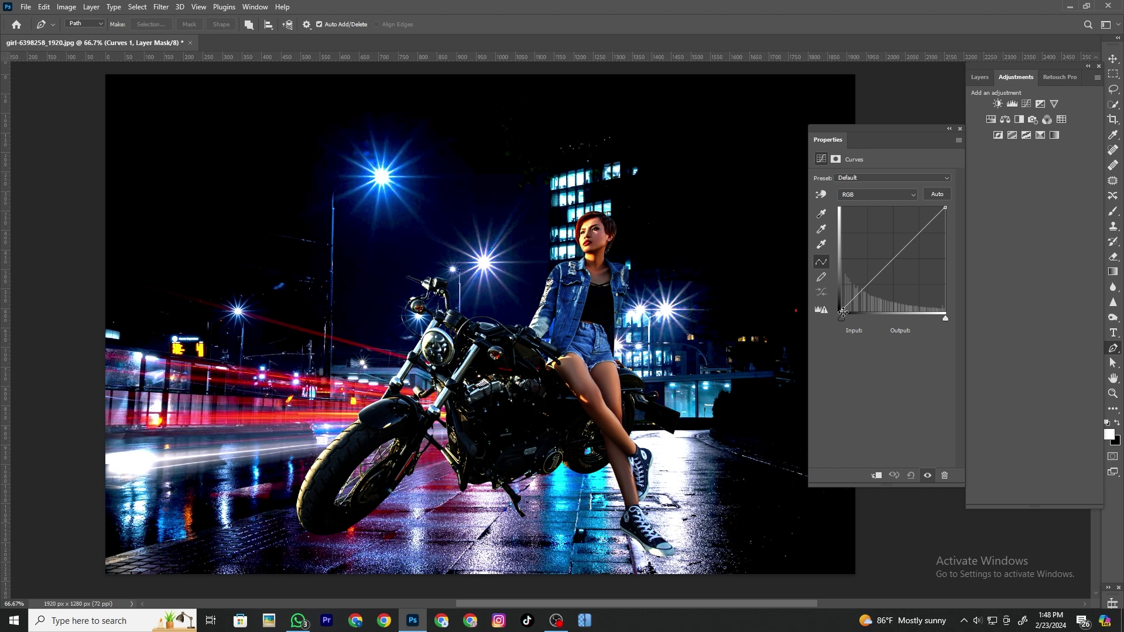
click(960, 128)
click(979, 77)
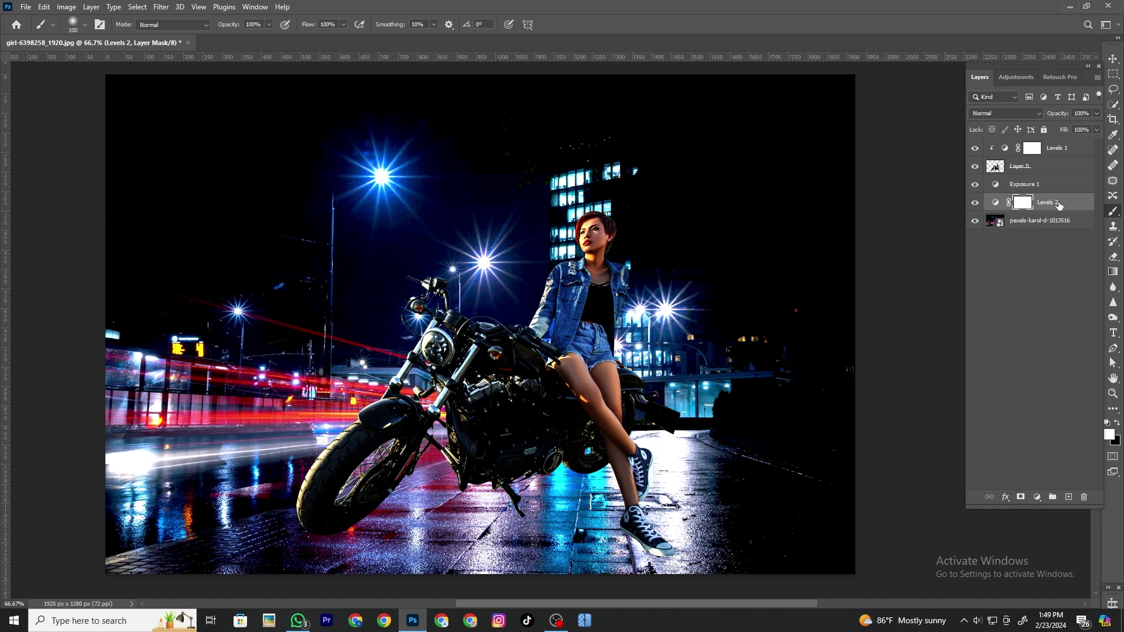
click(1014, 81)
click(1041, 103)
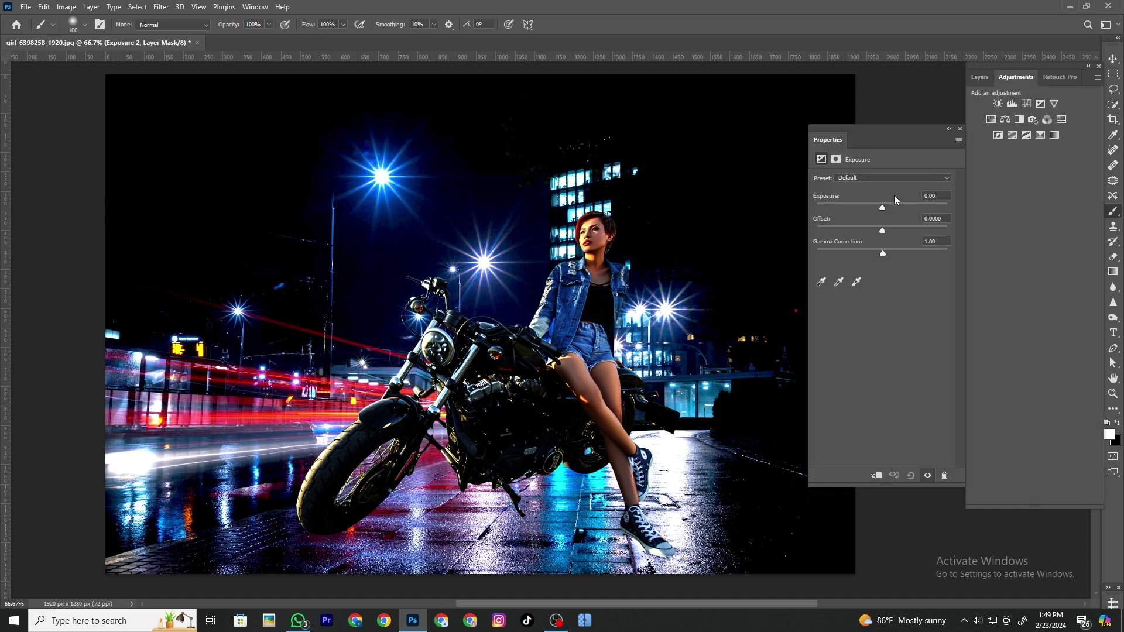
mouse_move(869, 210)
mouse_down()
mouse_move(848, 209)
mouse_move(868, 208)
mouse_move(848, 229)
mouse_move(878, 233)
mouse_move(871, 250)
mouse_up()
mouse_move(858, 209)
mouse_down()
mouse_move(848, 205)
mouse_move(859, 206)
mouse_up()
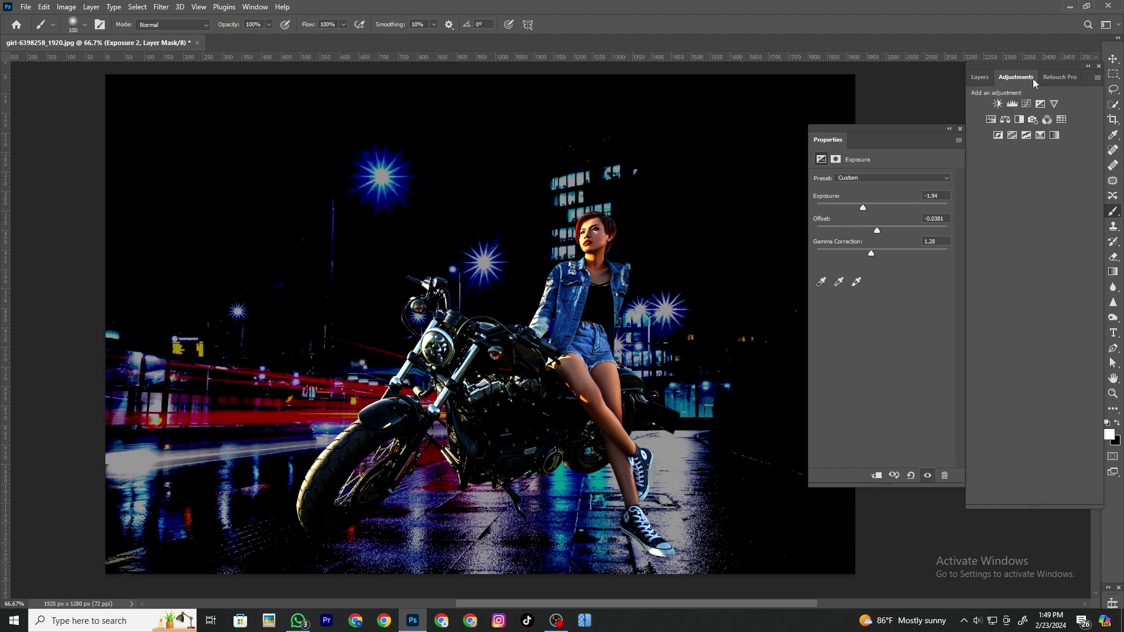
click(980, 77)
- Invert the Exposure 2 mask to black and flatten the brush tip into an ellipse
key(ctrl+i)
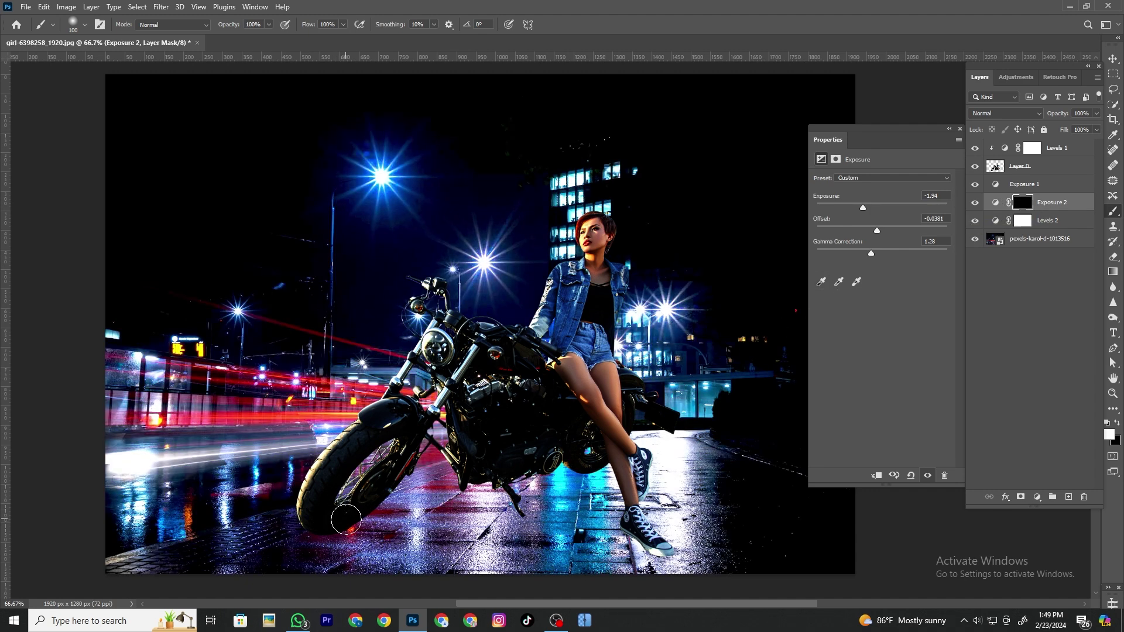
key(bracketright)
click(83, 28)
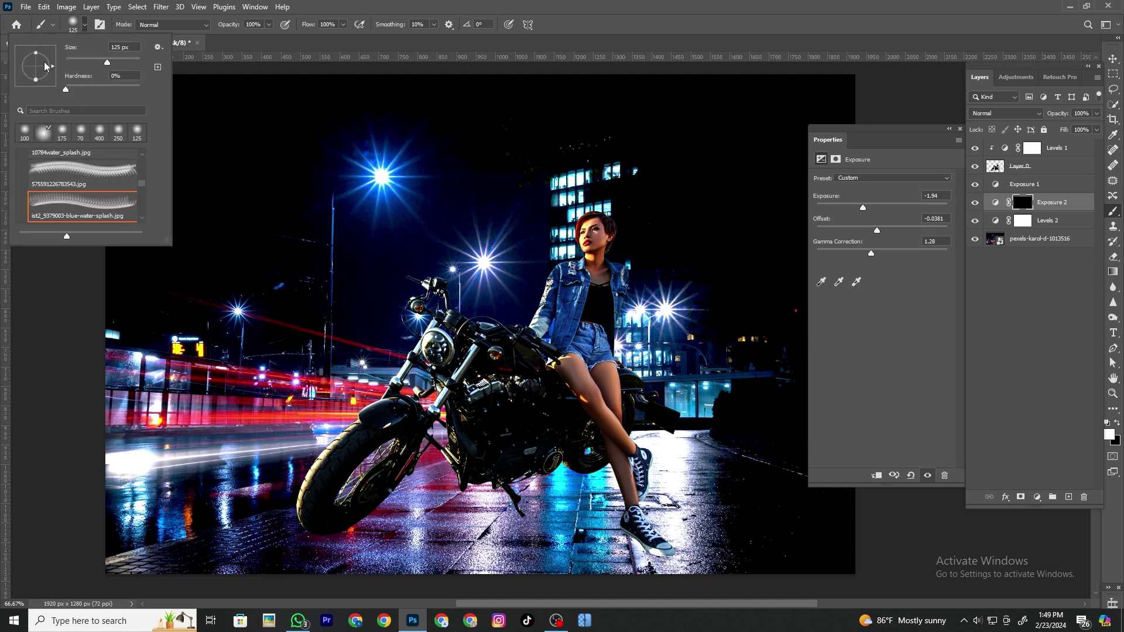
drag(37, 53, 36, 60)
click(365, 522)
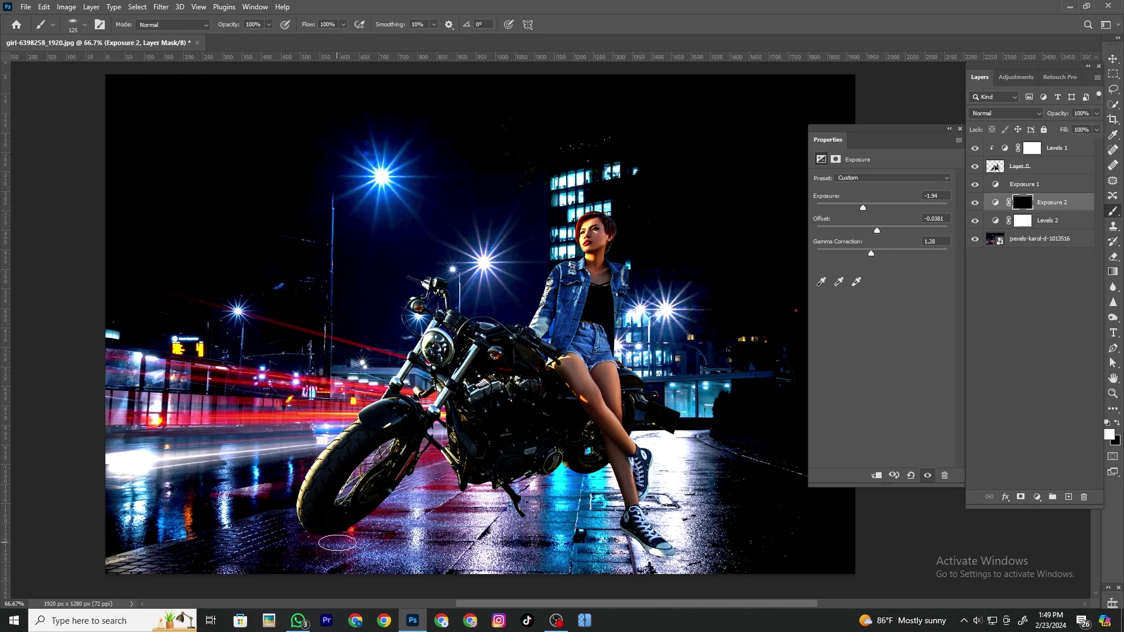
- Set the soft elliptical brush to 322 px with its tip rotated near horizontal
right_click(337, 544)
click(402, 454)
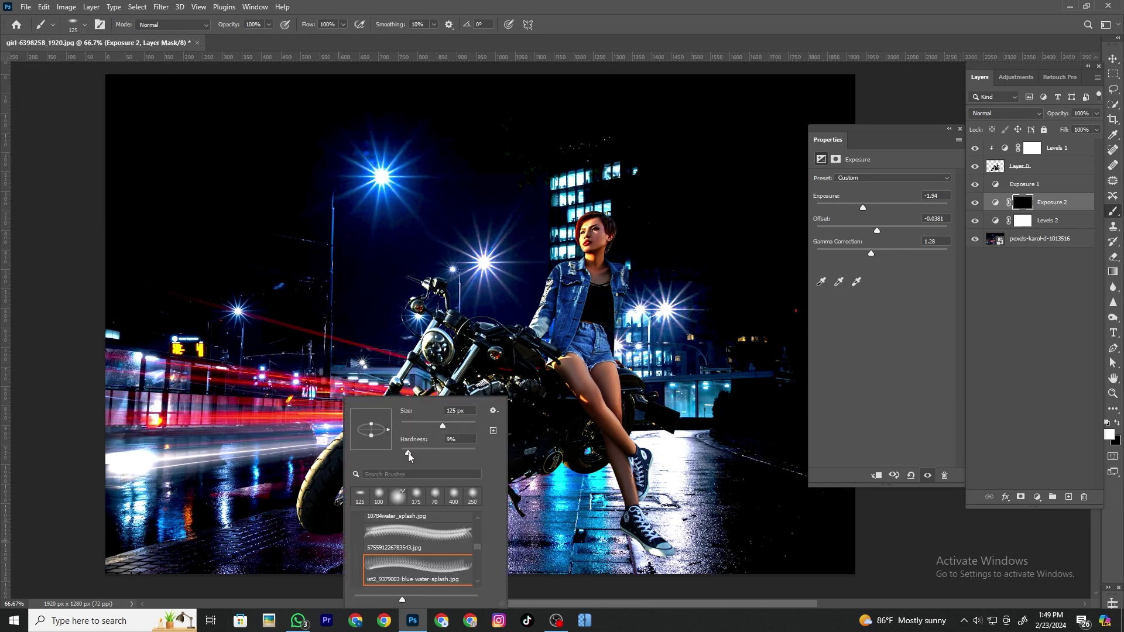
drag(458, 424, 461, 424)
drag(375, 428, 373, 432)
mouse_move(379, 417)
mouse_down()
mouse_move(388, 430)
mouse_move(372, 432)
mouse_up()
click(550, 445)
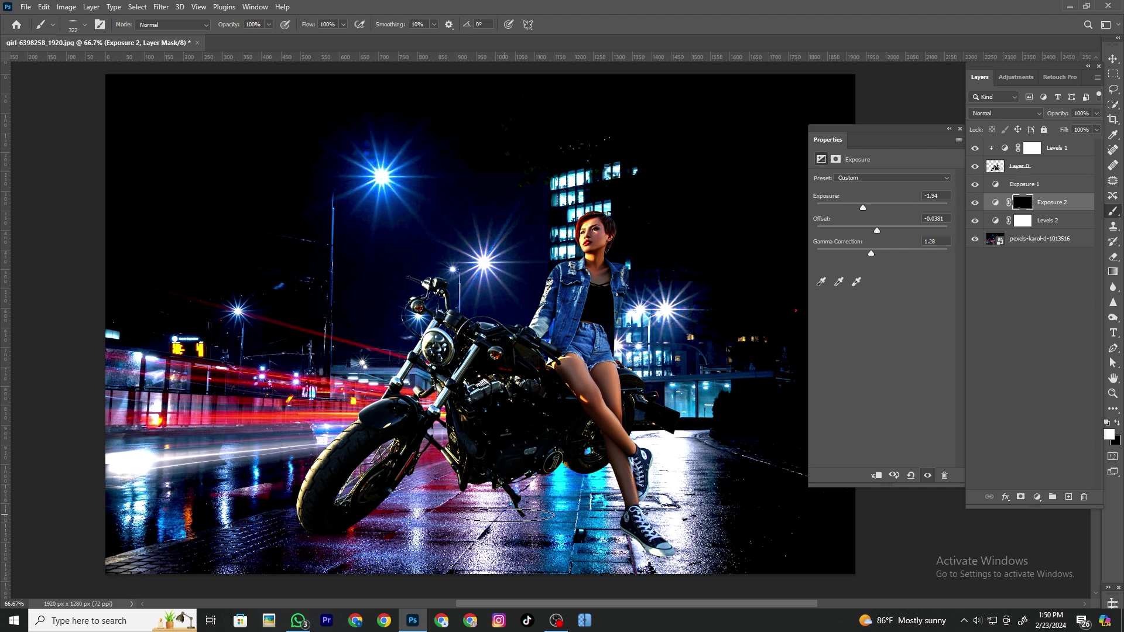
- Resize the brush to 250 px and paint a soft darkening dab on the pavement
key(bracketleft)
key(bracketleft)
key(bracketleft)
key(bracketleft)
key(bracketleft)
key(bracketleft)
key(bracketleft)
key(bracketleft)
key(bracketleft)
key(bracketleft)
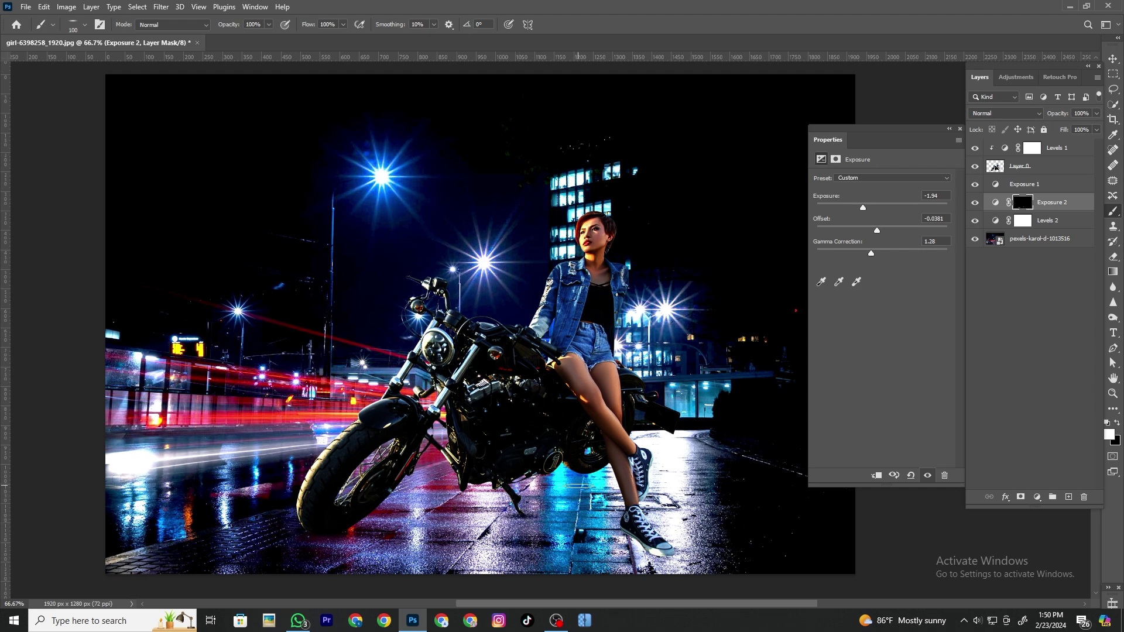
key(bracketright)
key(bracketright)
key(bracketright)
key(bracketright)
key(bracketright)
click(579, 470)
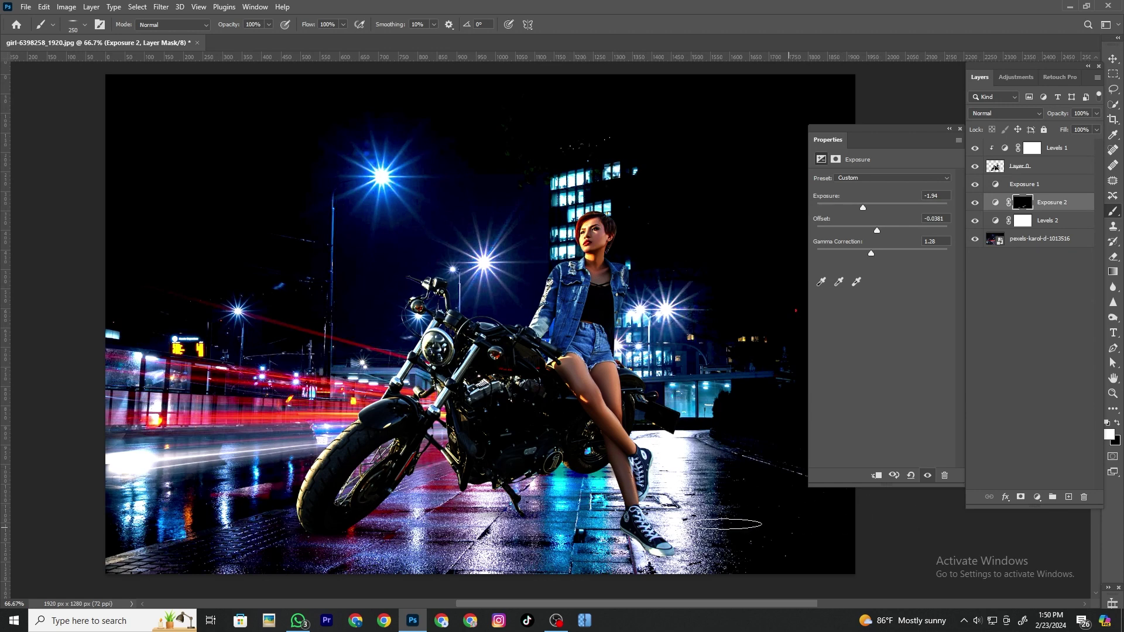
- Resize the soft elliptical brush to 175 px and rotate its tip to vertical
key(bracketright)
key(bracketright)
key(bracketright)
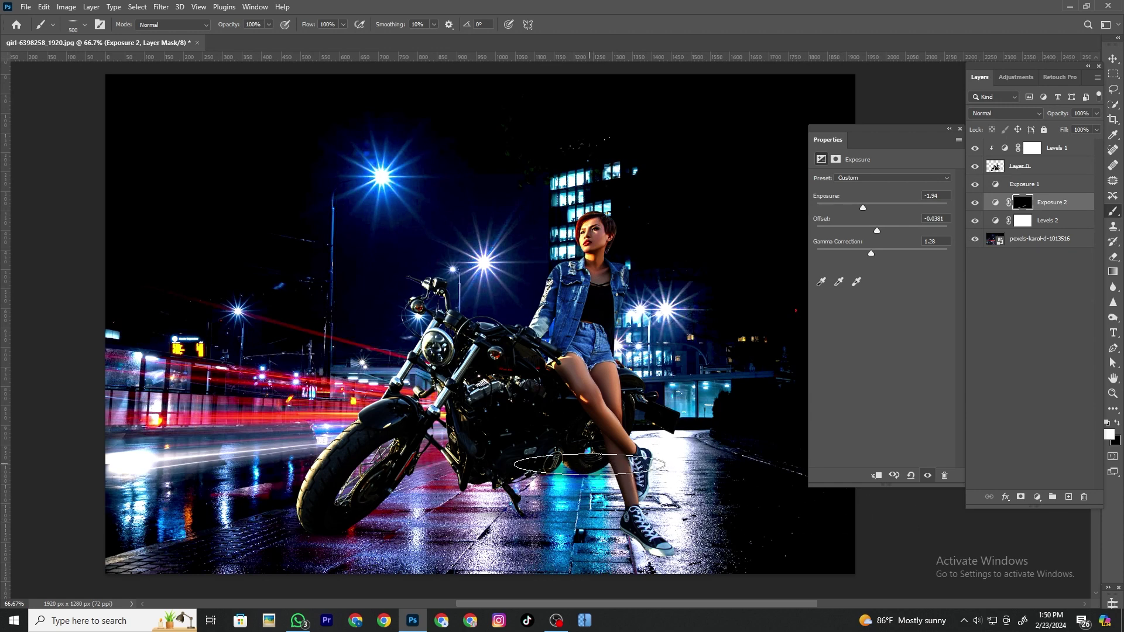
key(bracketleft)
key(bracketleft)
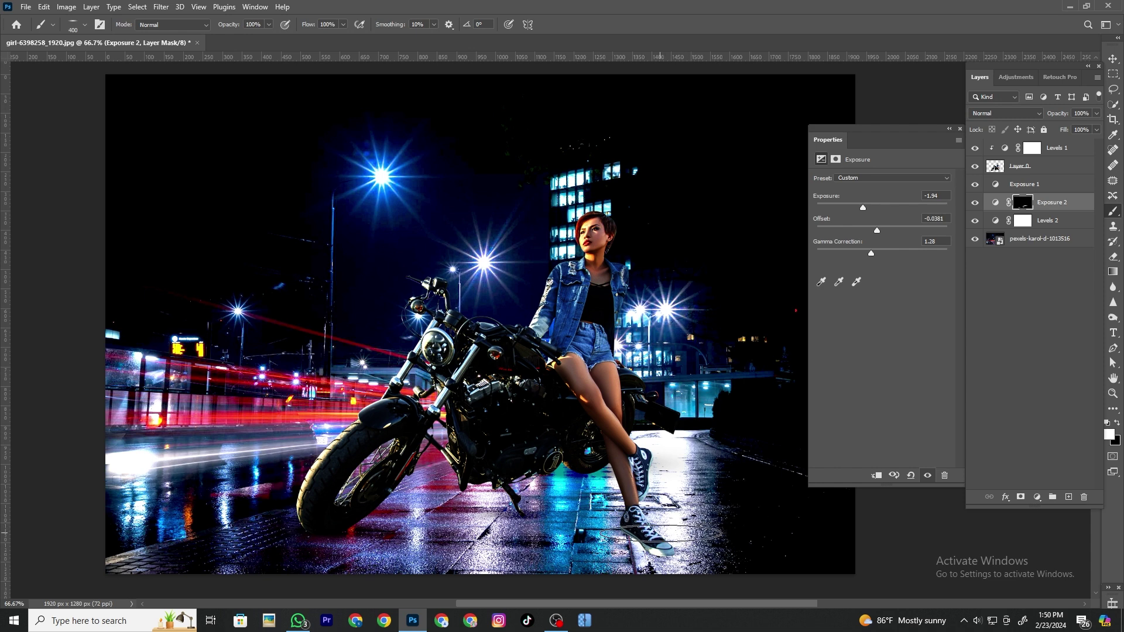
key(bracketleft)
key(bracketleft)
key(bracketleft)
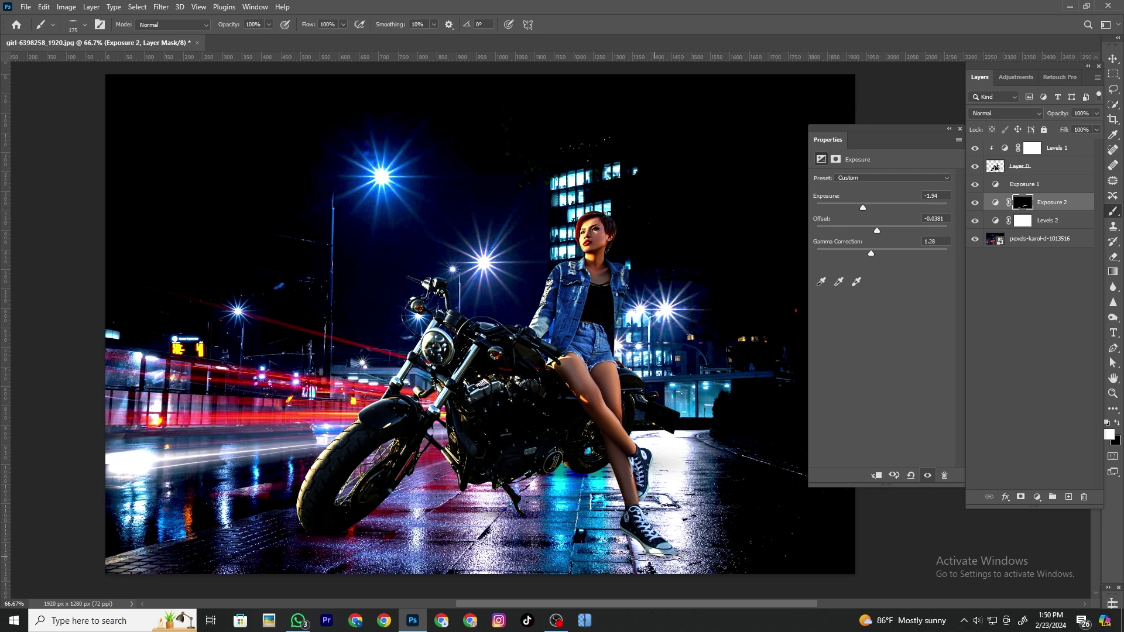
right_click(662, 551)
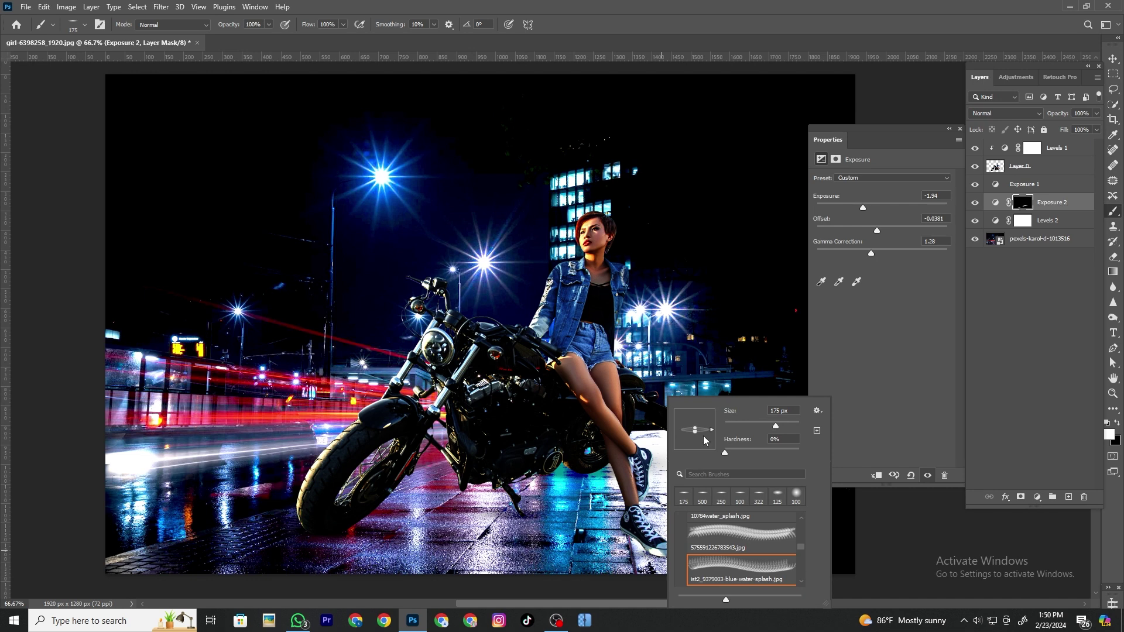
mouse_move(711, 439)
mouse_down()
mouse_move(706, 449)
mouse_move(711, 433)
mouse_up()
click(632, 533)
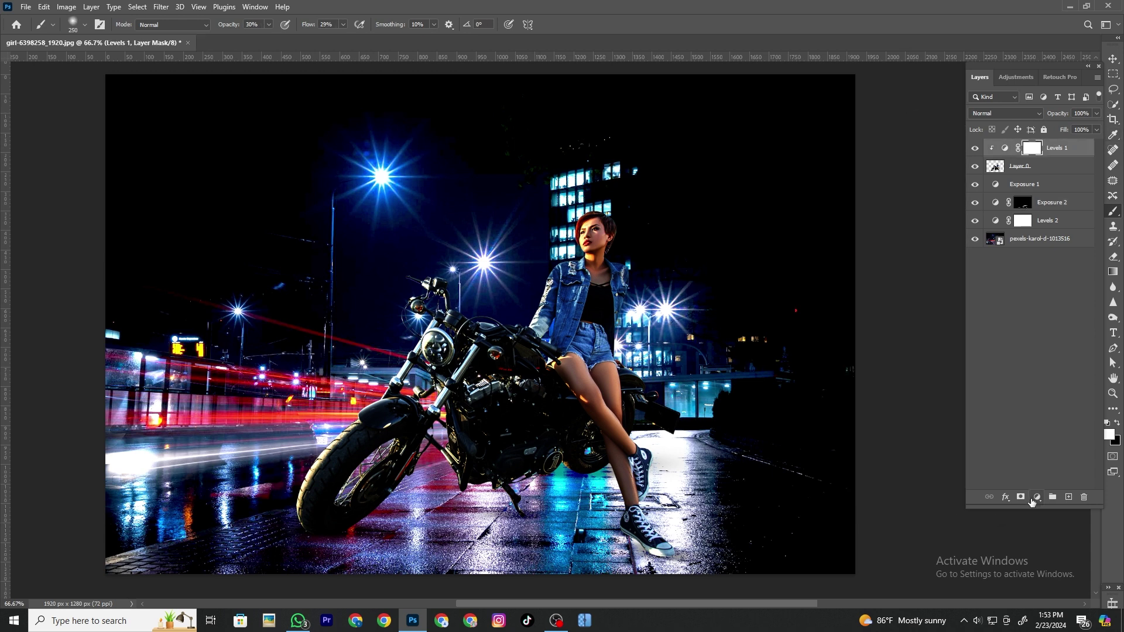
- Add a deep blue (030b6f) Solid Color fill layer blended with Linear Dodge (Add)
click(1036, 498)
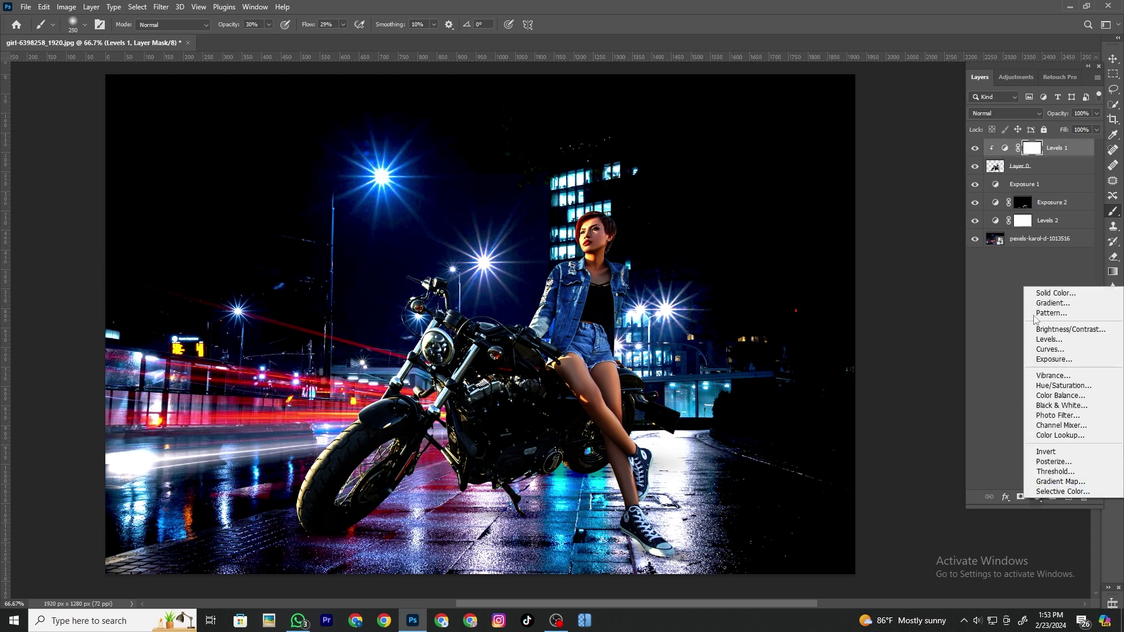
click(1048, 302)
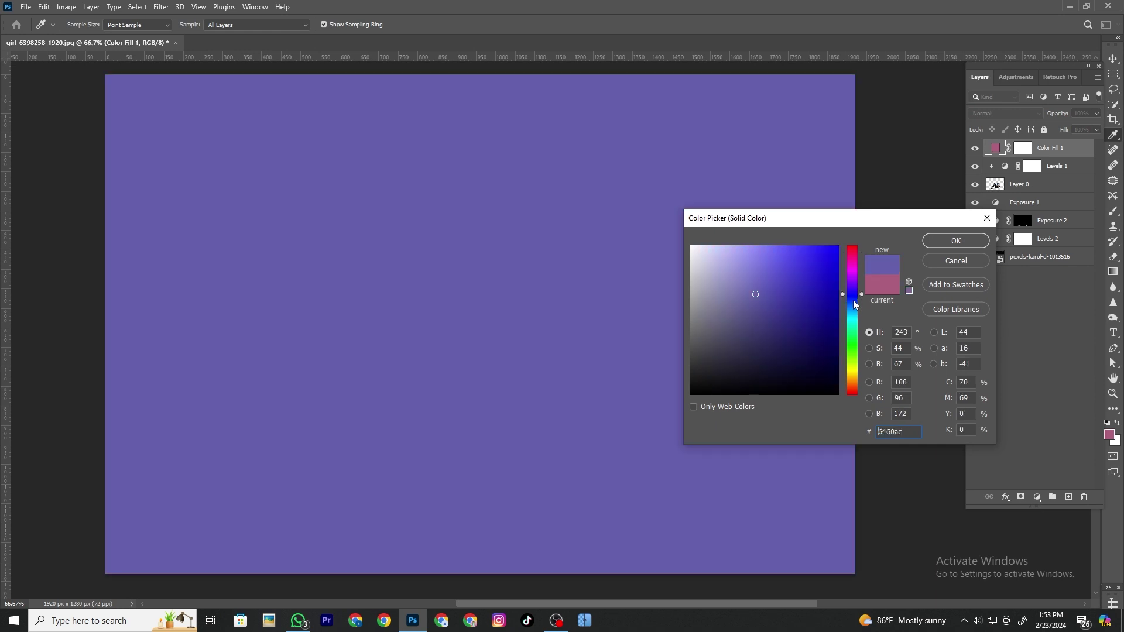
drag(853, 307, 853, 306)
click(834, 330)
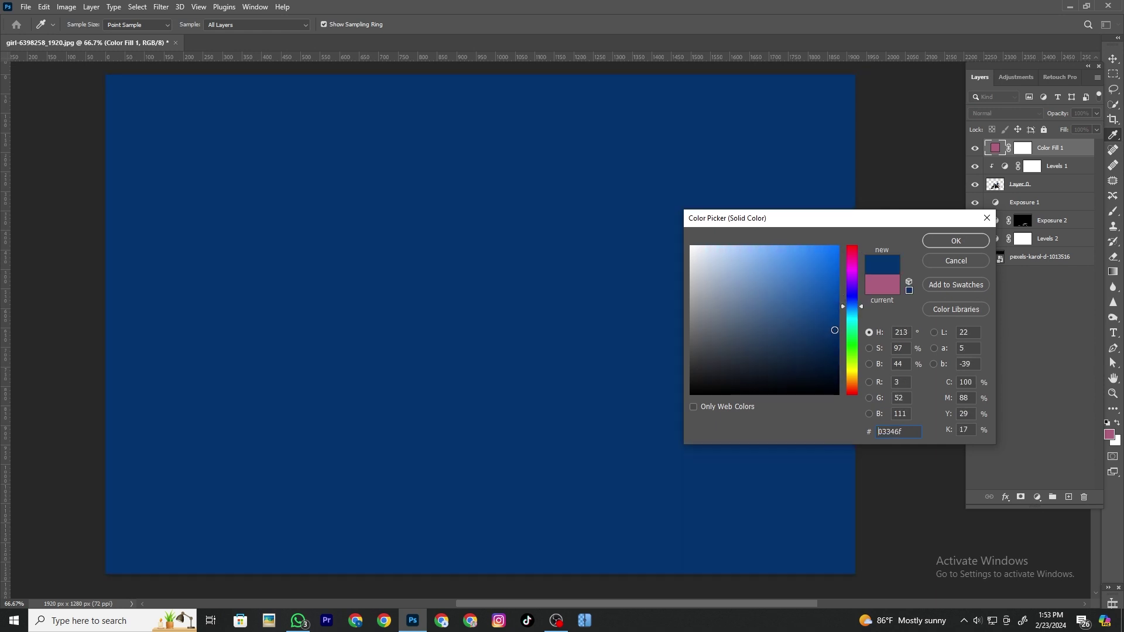
click(852, 298)
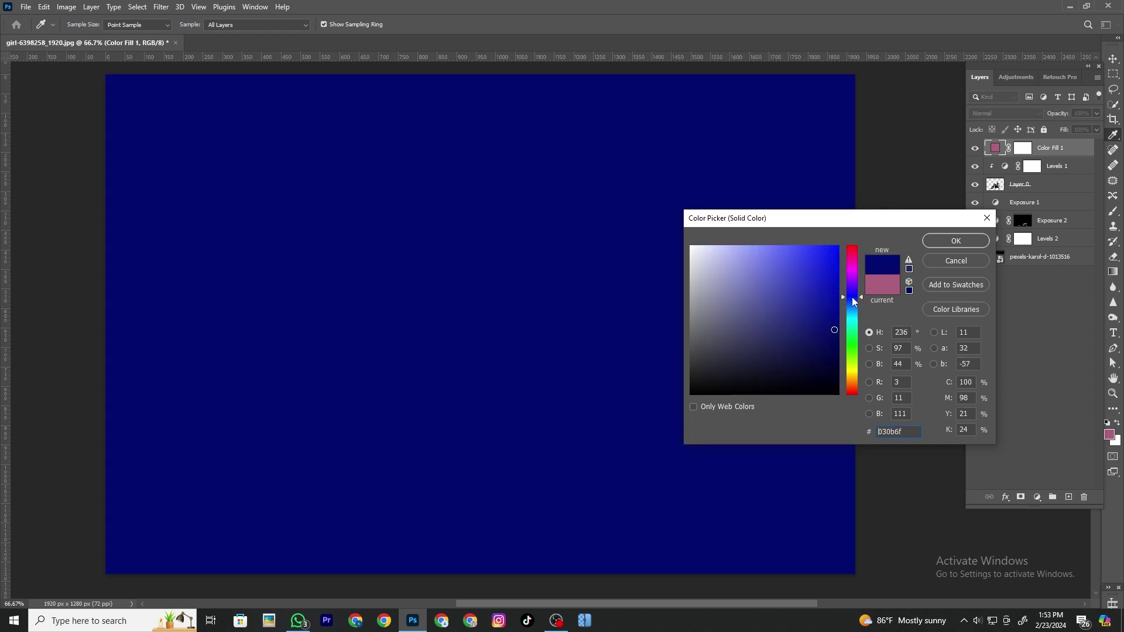
click(947, 246)
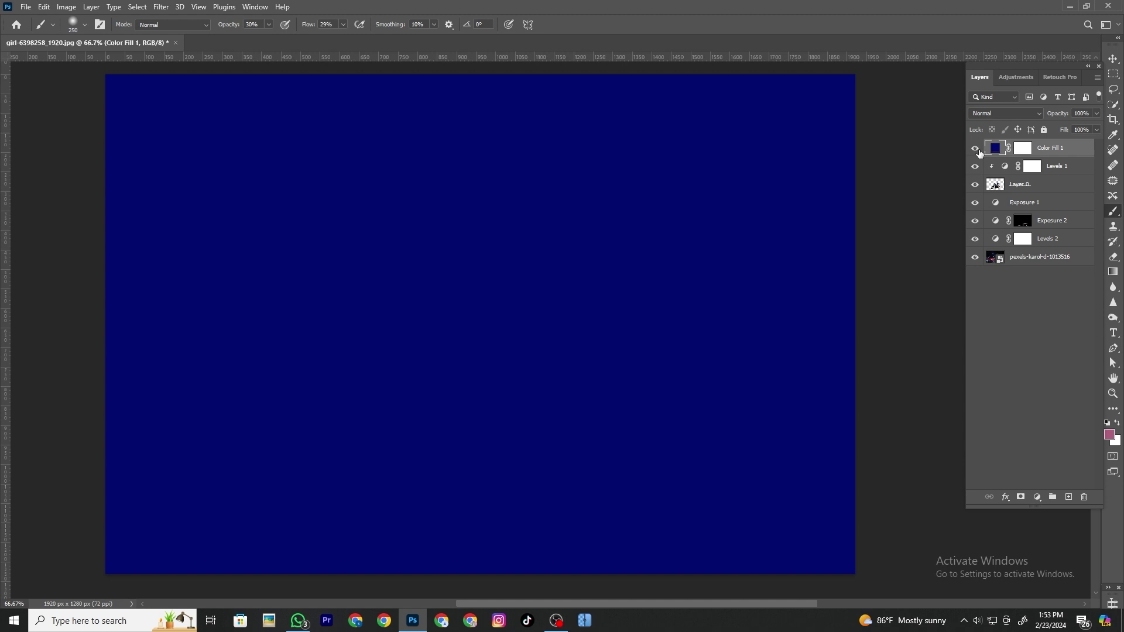
click(993, 114)
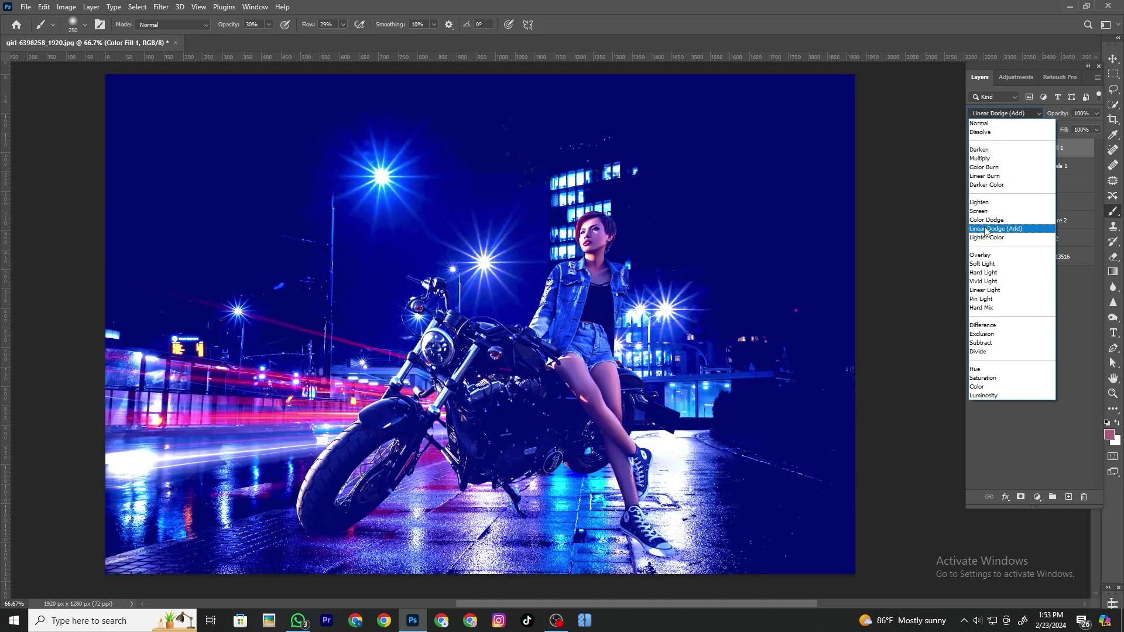
click(986, 229)
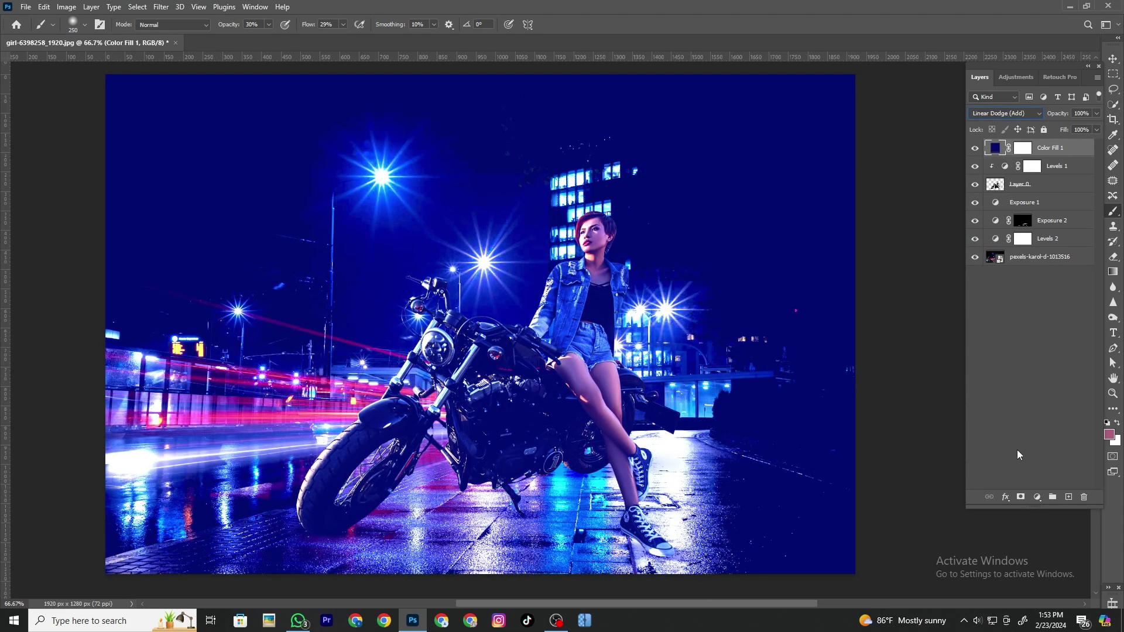
- Invert the Color Fill 1 mask to black, raise brush opacity, and paint blue back on the right
click(1022, 150)
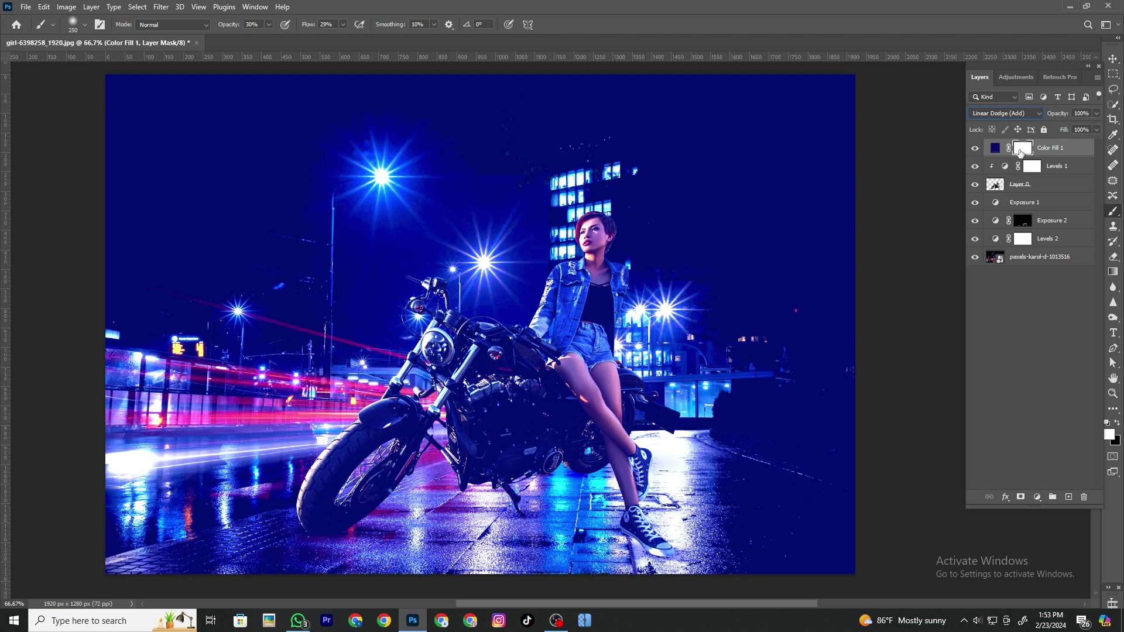
key(ctrl+i)
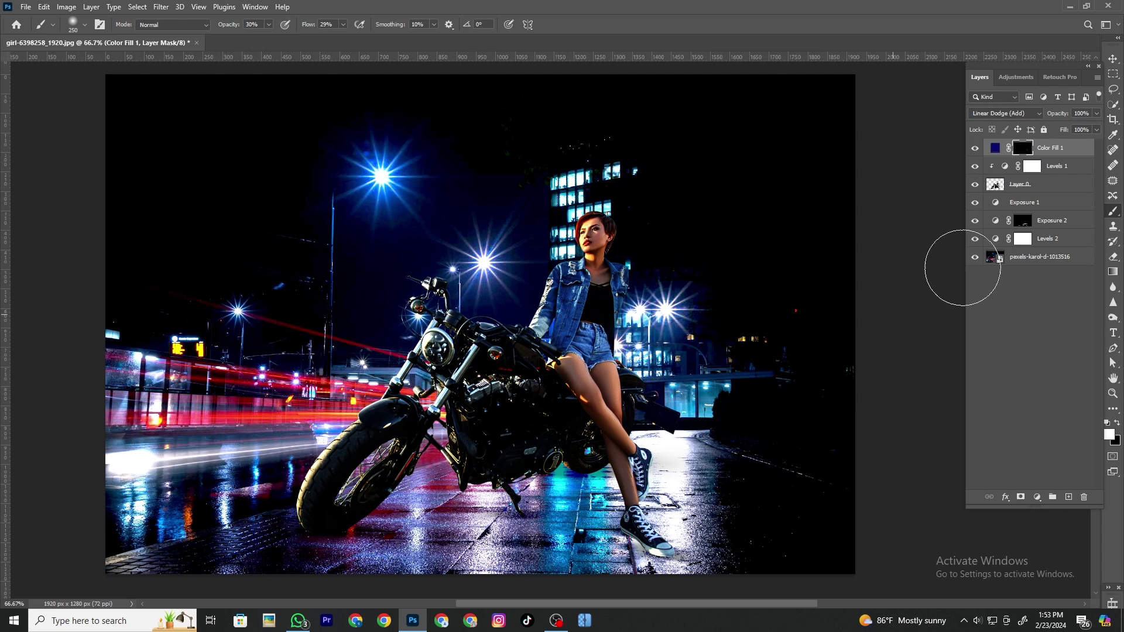
click(269, 26)
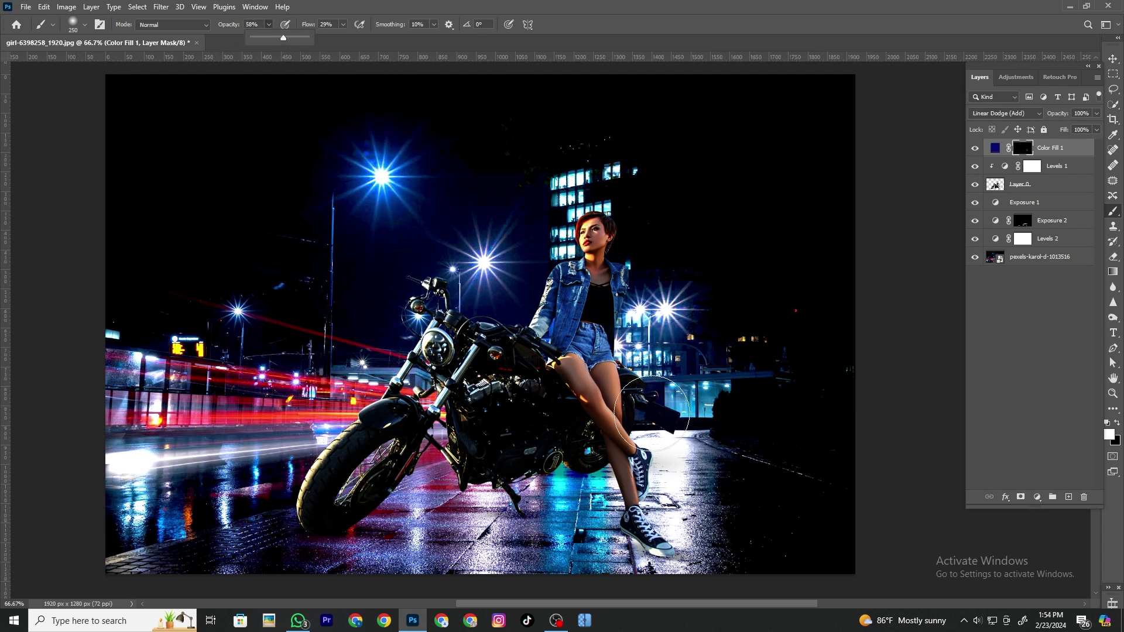
mouse_move(676, 400)
mouse_down()
mouse_move(711, 401)
mouse_move(674, 403)
mouse_up()
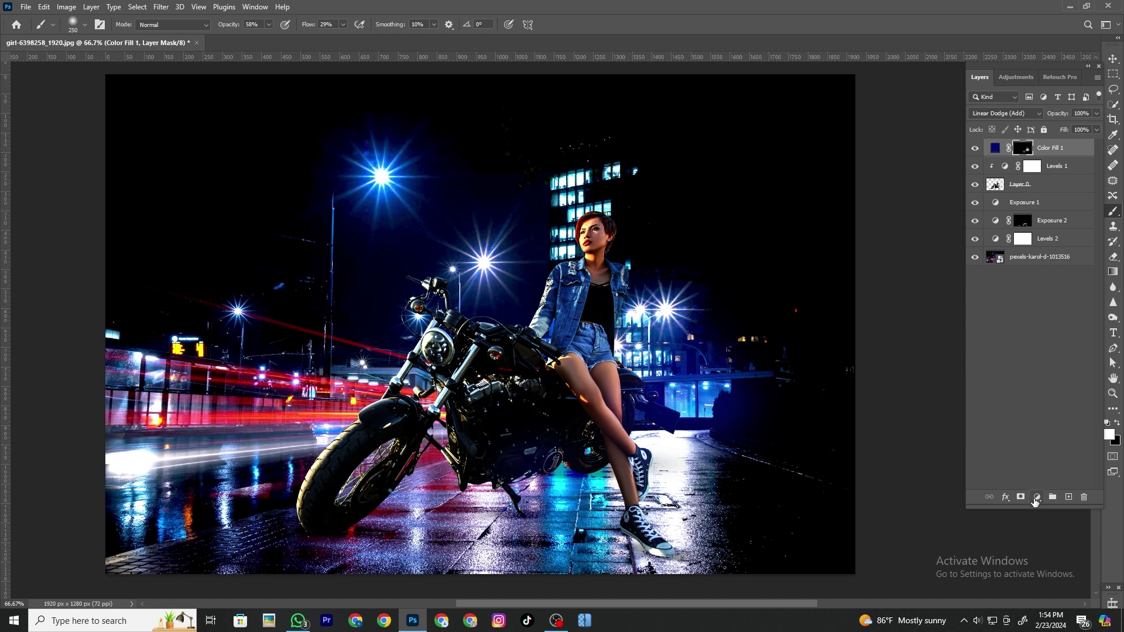
- Add a bright orange (ff8b02) Solid Color fill layer
click(1035, 498)
click(1047, 292)
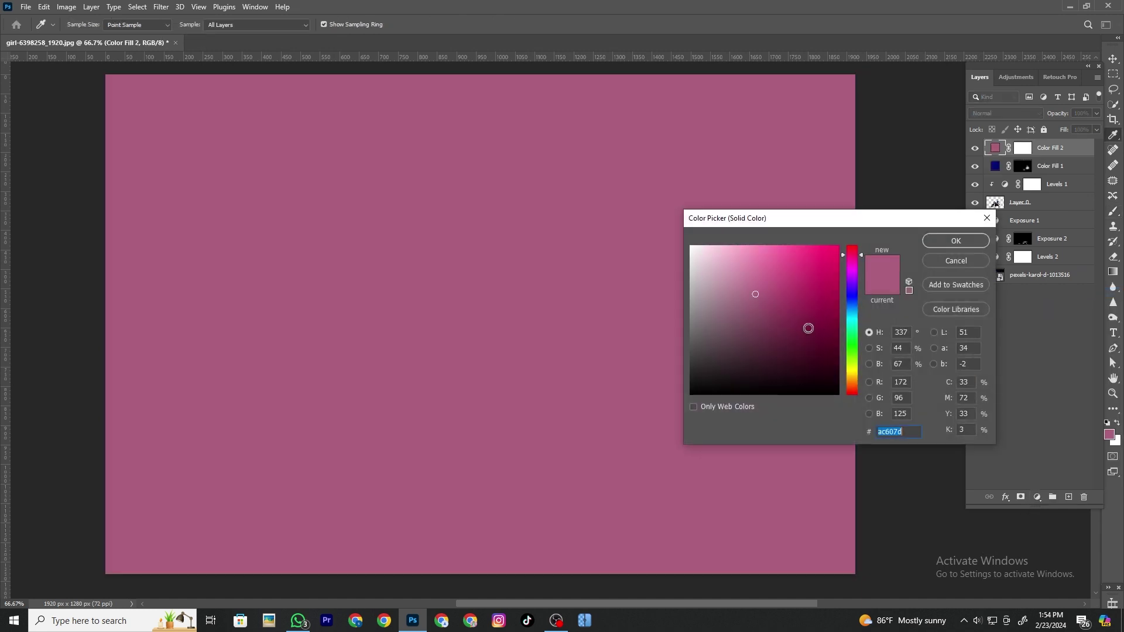
click(851, 377)
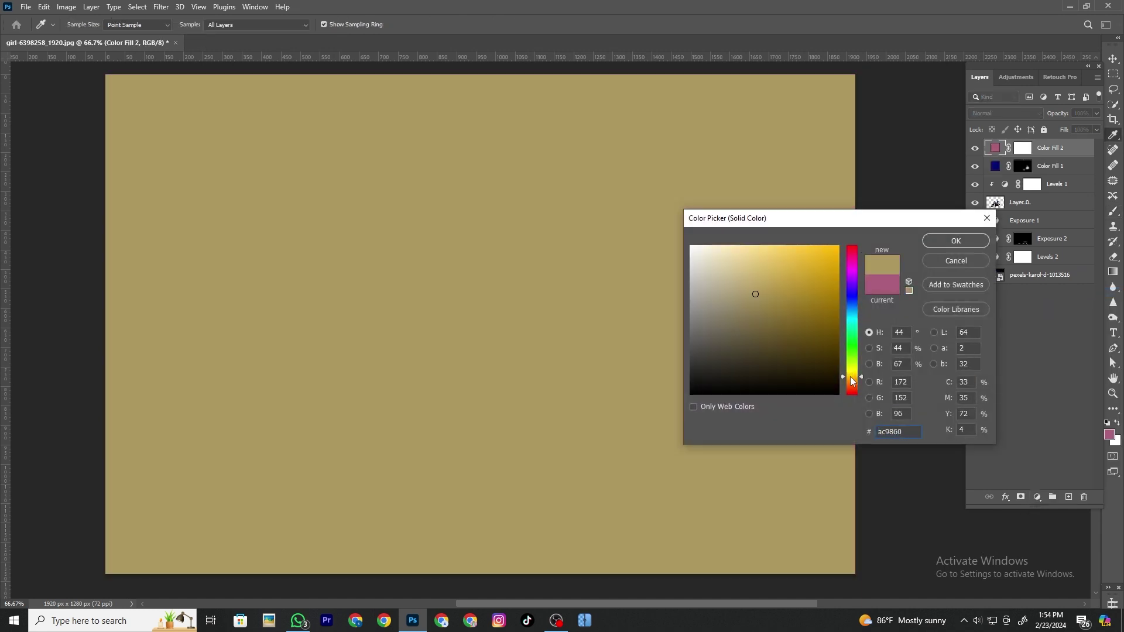
drag(851, 380, 852, 396)
click(852, 382)
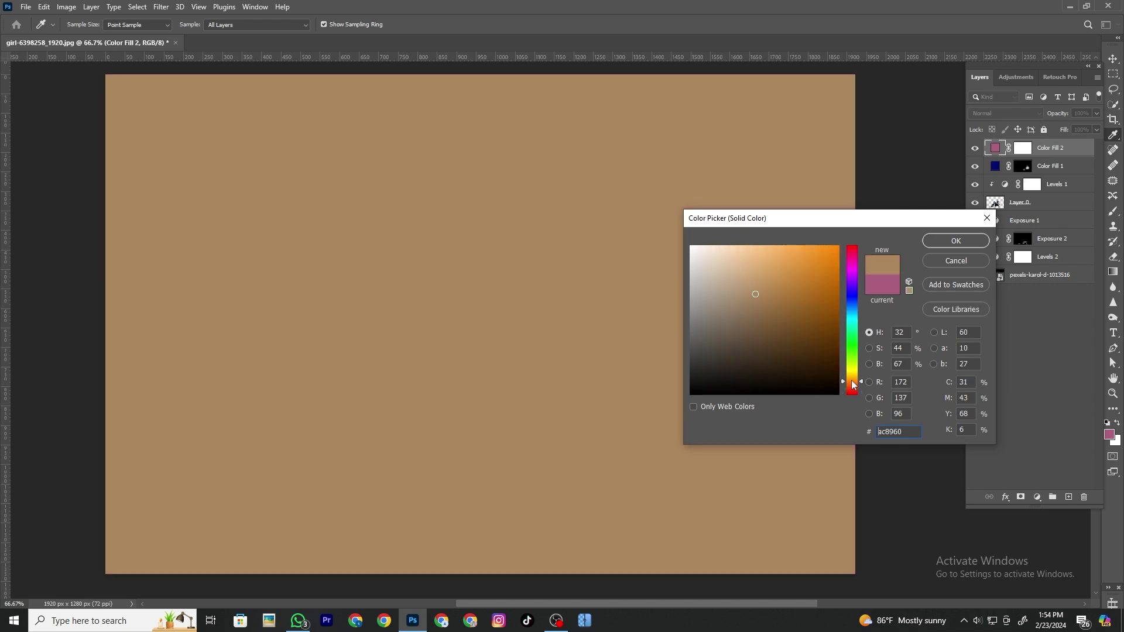
drag(835, 282, 837, 246)
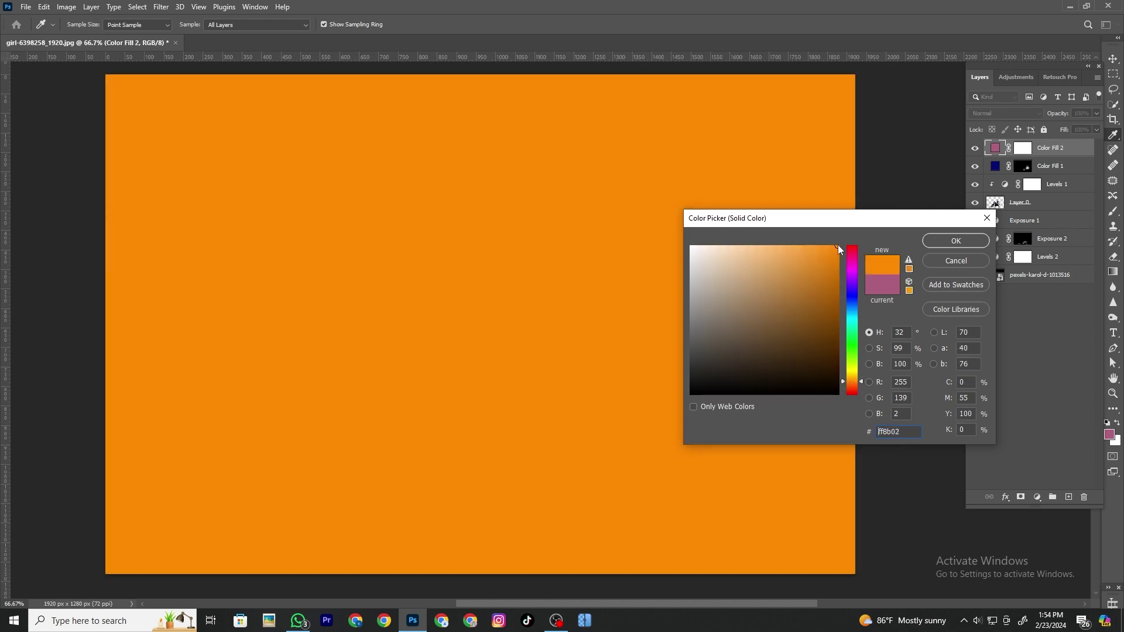
click(946, 240)
- Set Color Fill 2 to Linear Dodge (Add) and invert its mask to black
click(1005, 113)
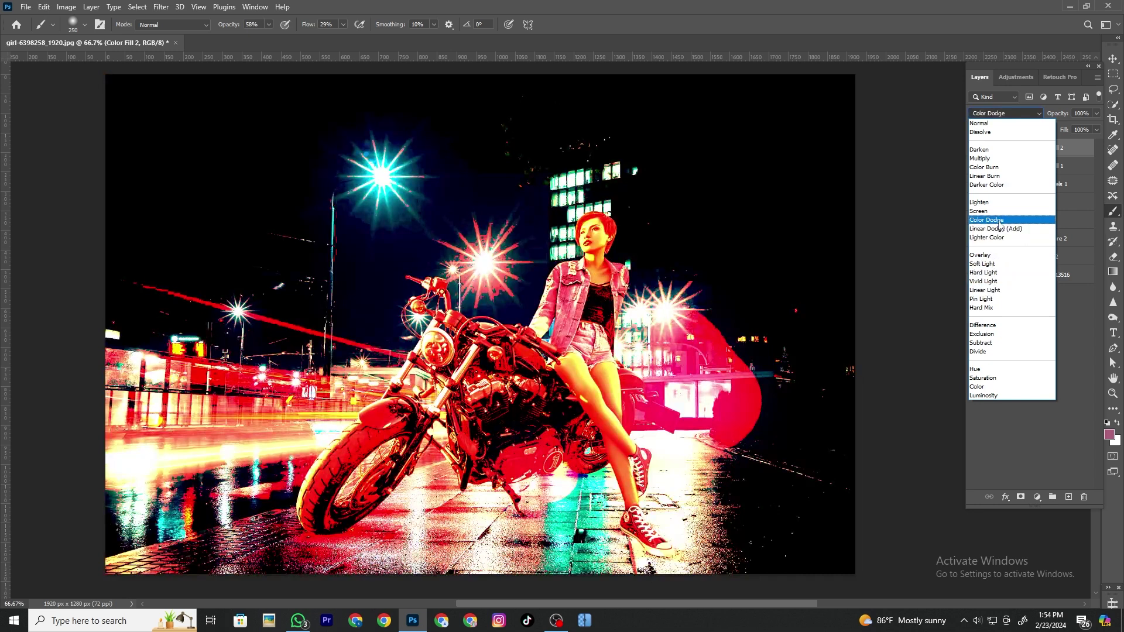
click(998, 229)
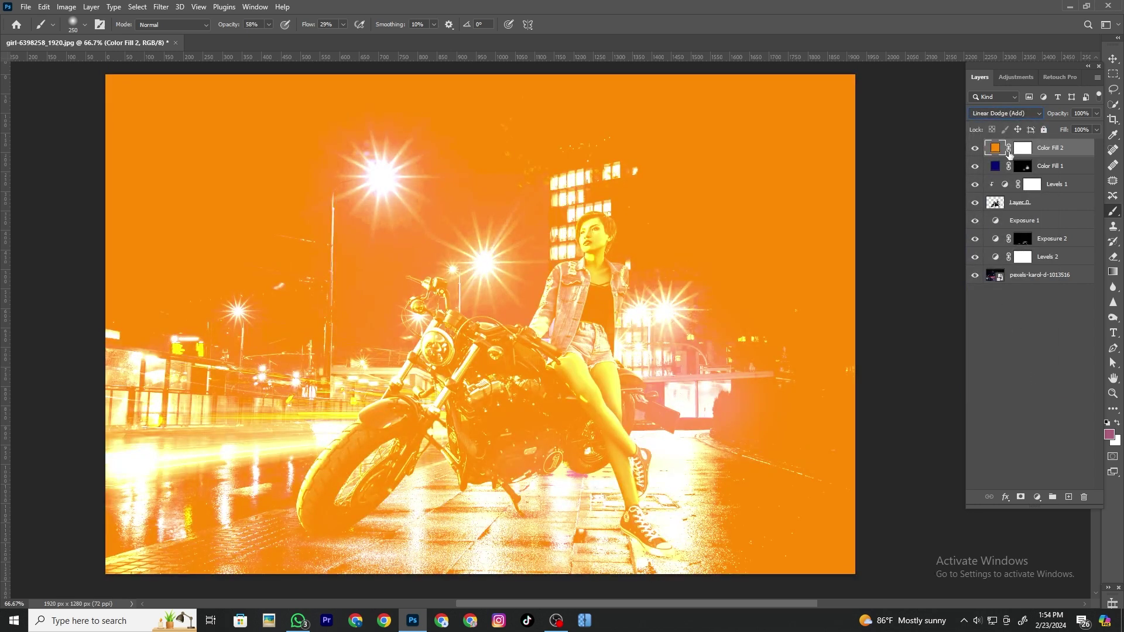
click(1023, 150)
key(ctrl+i)
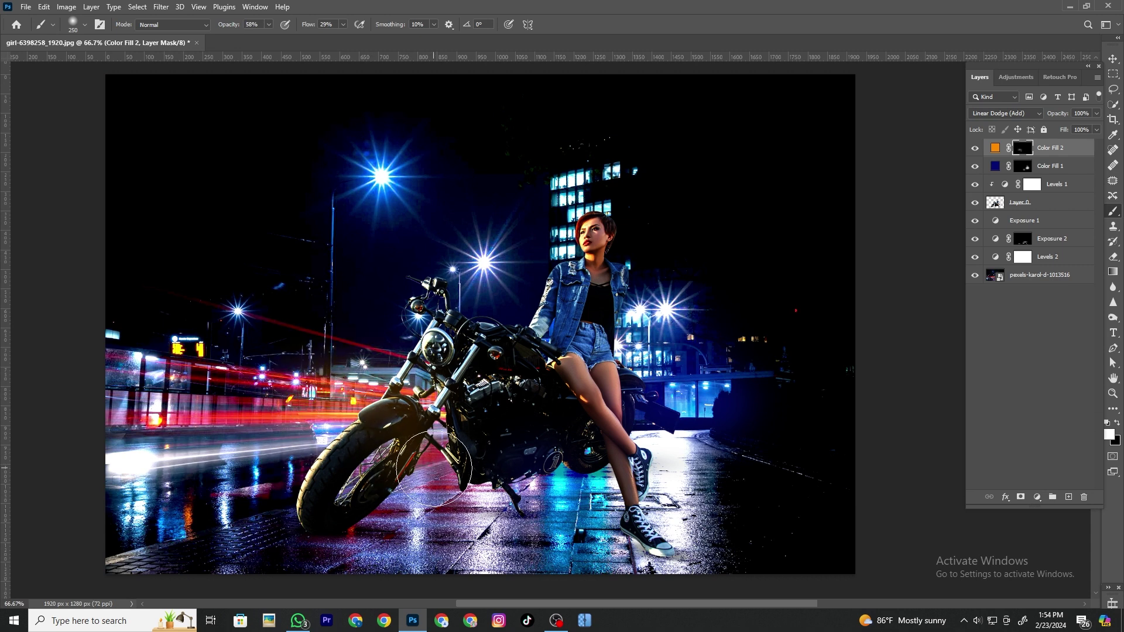
- Paint orange glow onto the front fork, fender and red light trails near the wheel
drag(434, 469, 351, 386)
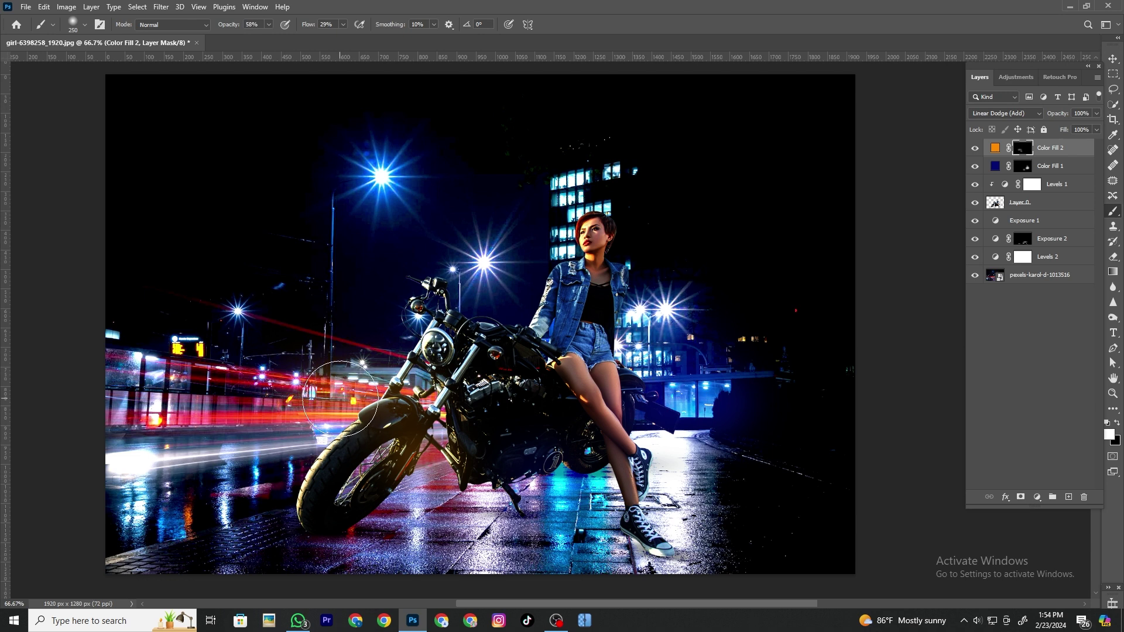
drag(418, 391, 363, 351)
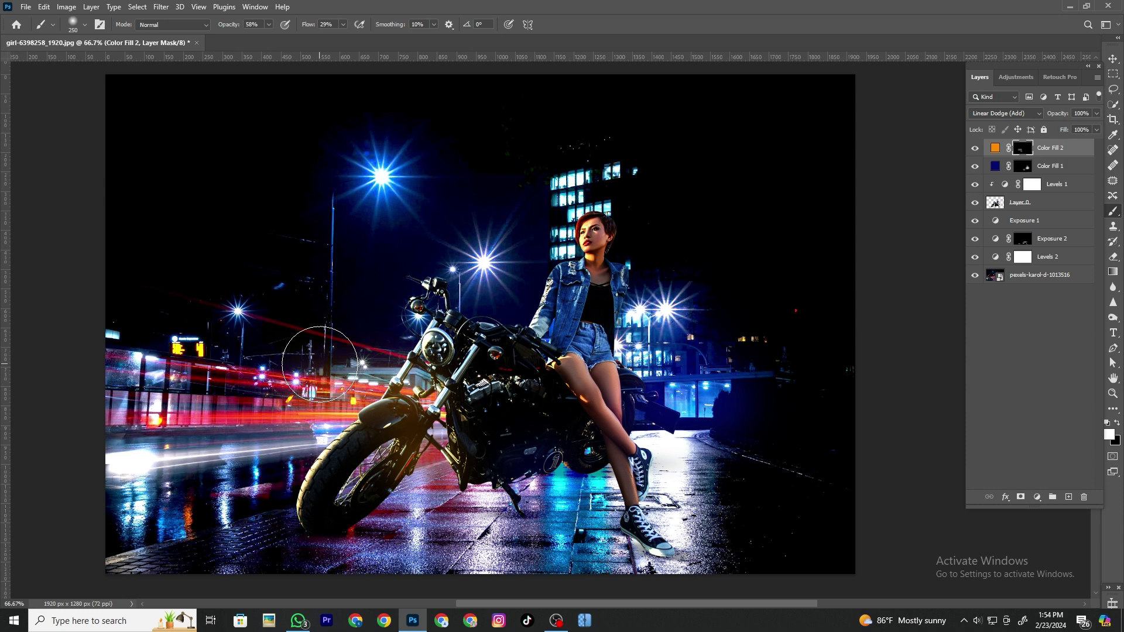
drag(320, 364, 321, 413)
- Paint orange over the lower-left road and trails, undo the sky stroke, and set opacity to 55%
key(bracketright)
key(bracketright)
key(bracketright)
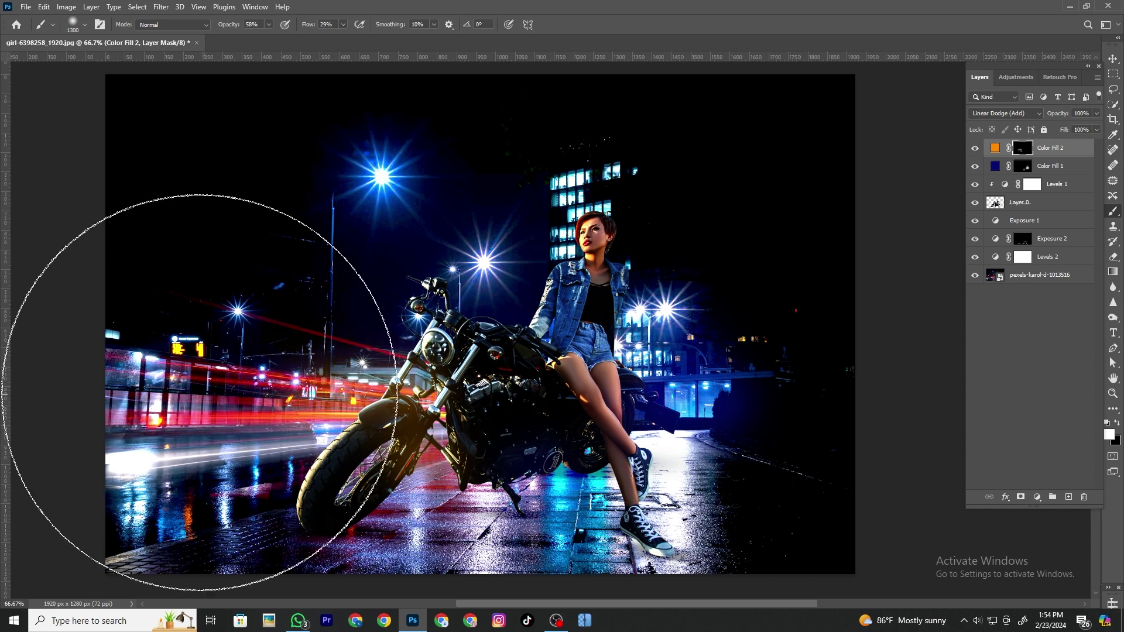
key(bracketleft)
key(bracketleft)
click(211, 371)
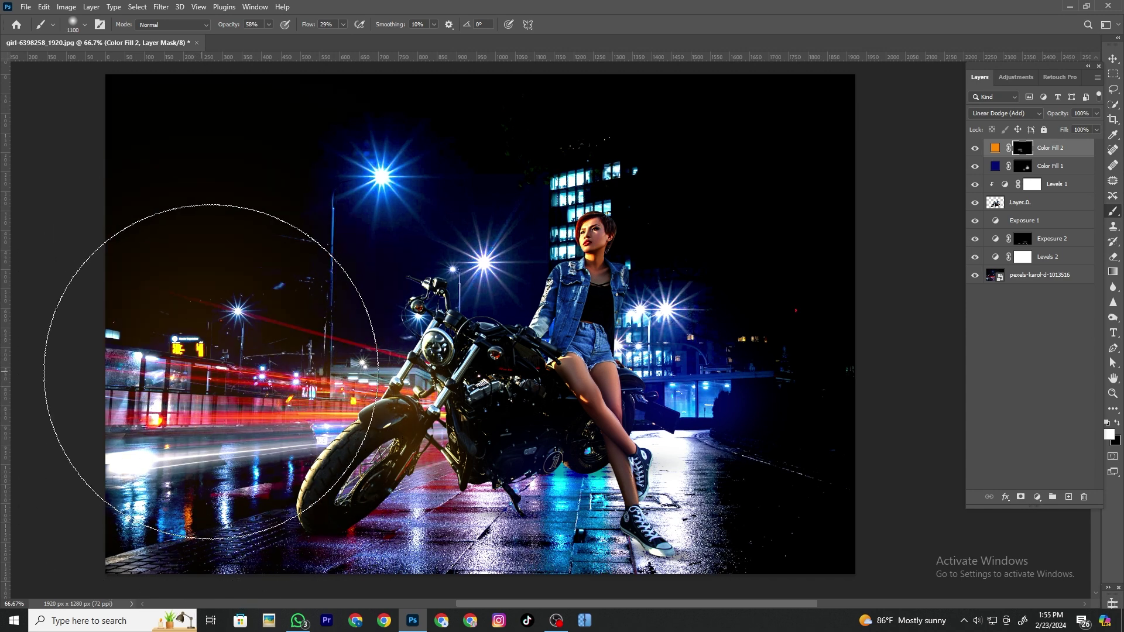
drag(211, 372, 64, 442)
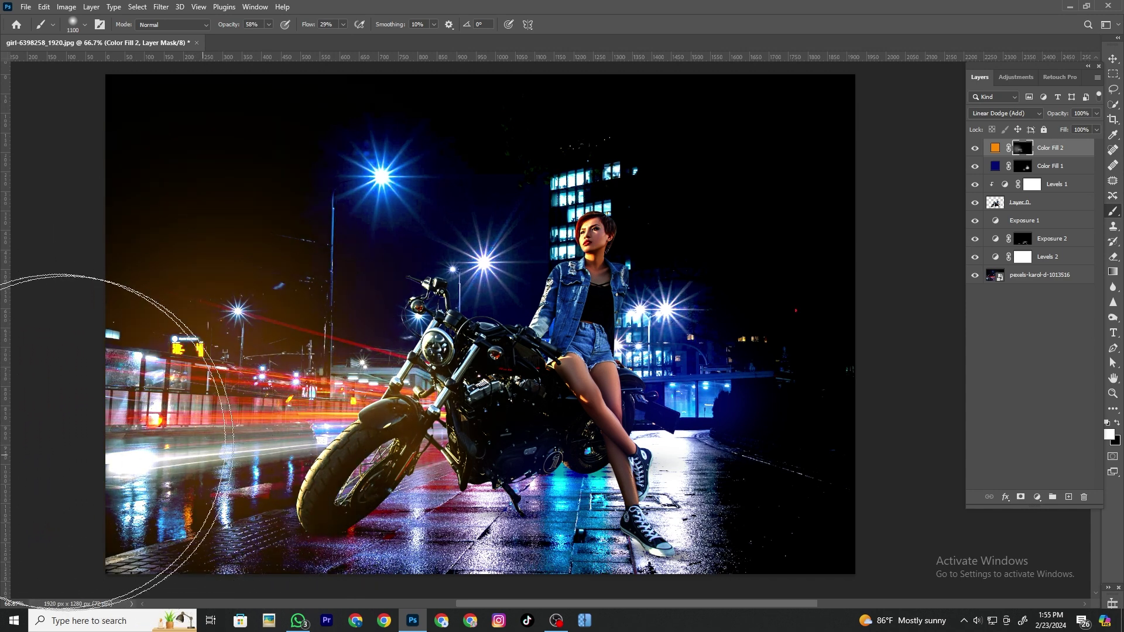
key(ctrl+z)
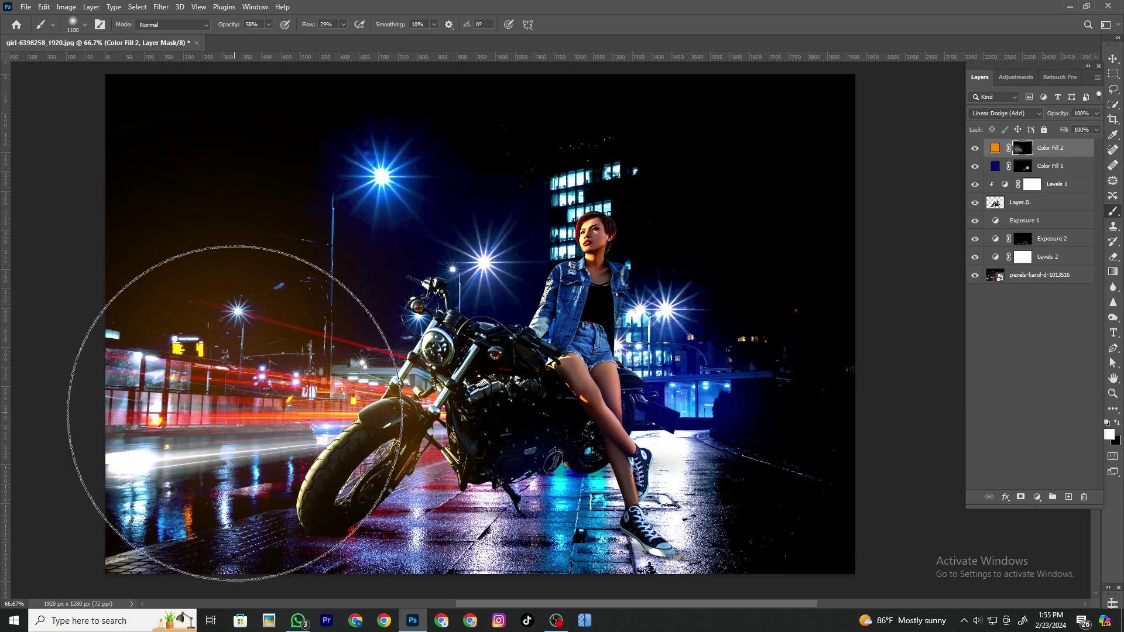
mouse_move(235, 413)
mouse_down()
mouse_move(189, 470)
mouse_move(163, 451)
mouse_move(178, 377)
mouse_move(222, 428)
mouse_up()
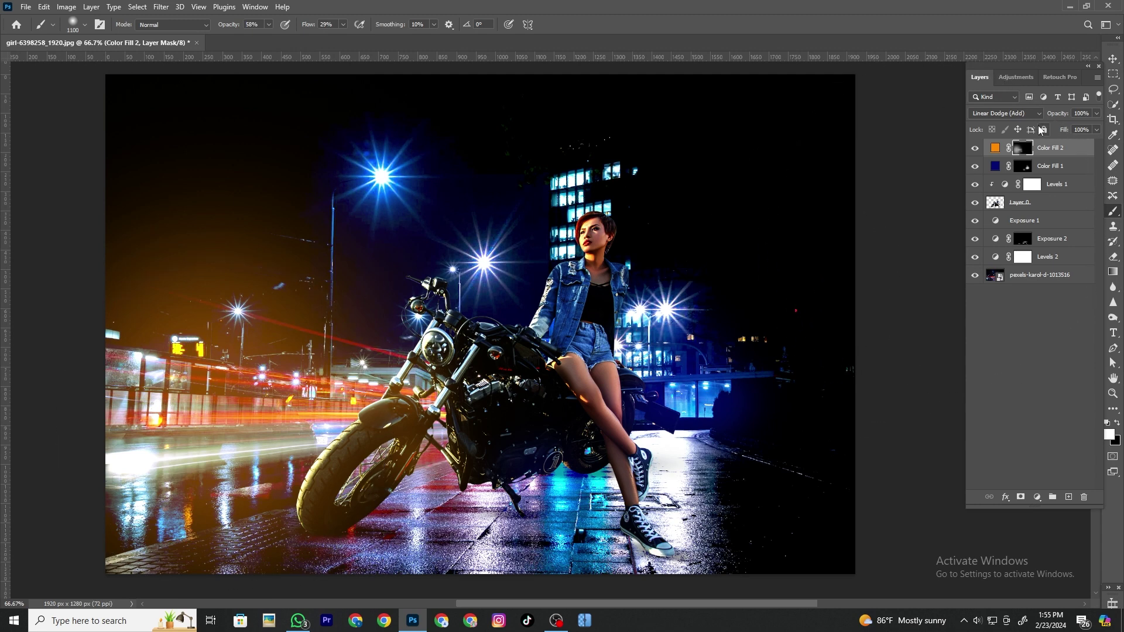
click(1097, 115)
click(1078, 127)
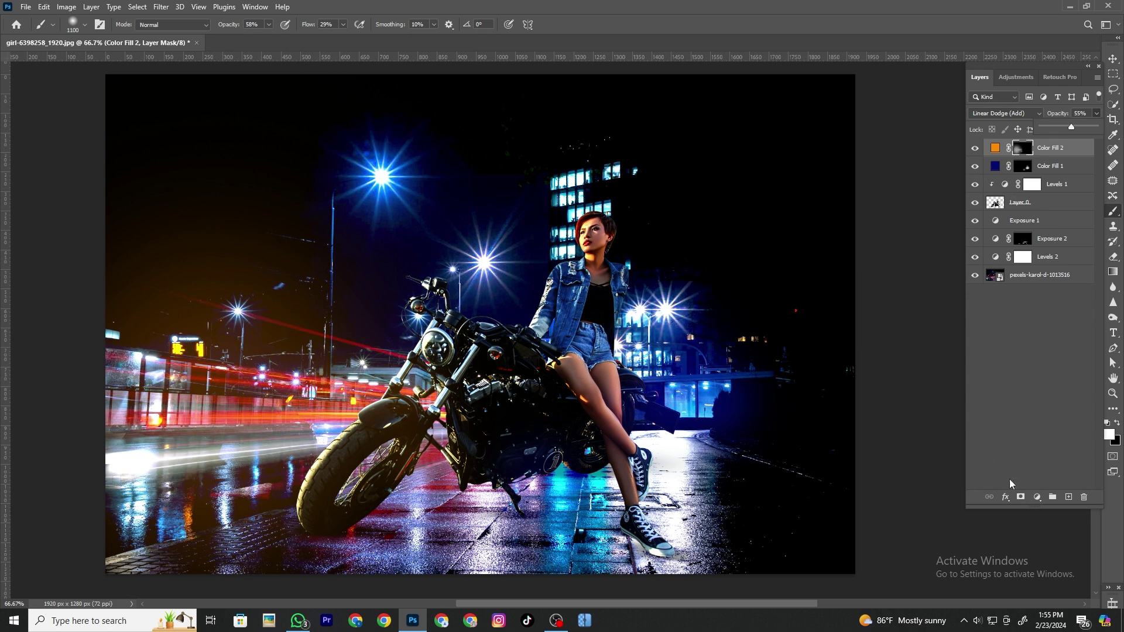
- Paint more blue glow via the Color Fill 1 mask, then reselect Color Fill 2's mask with a smaller brush
click(1023, 165)
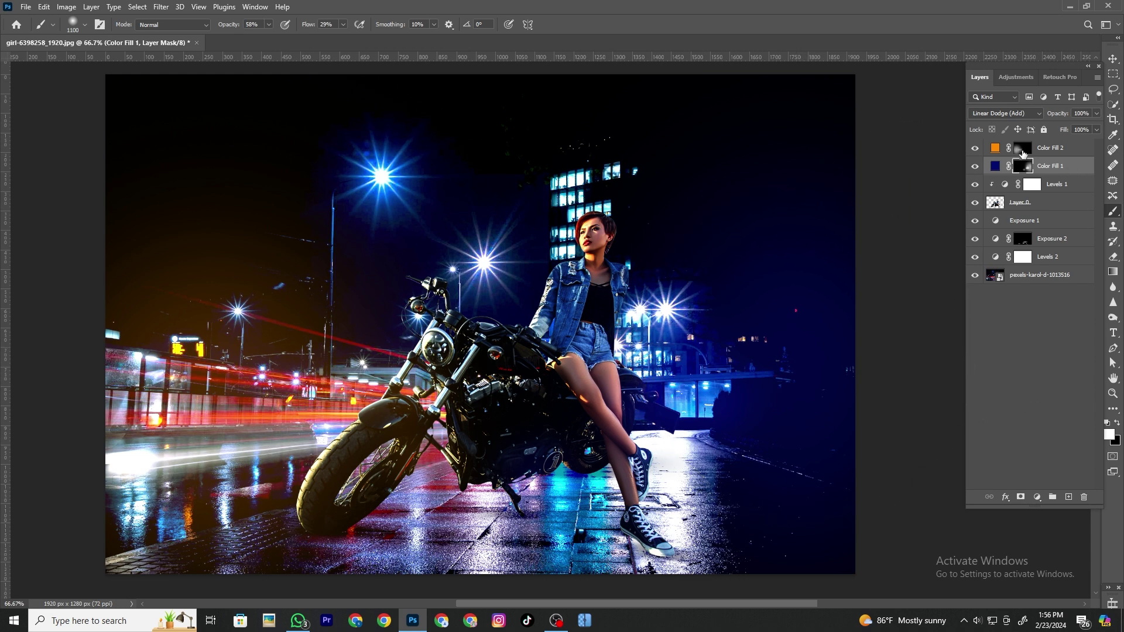
click(1023, 153)
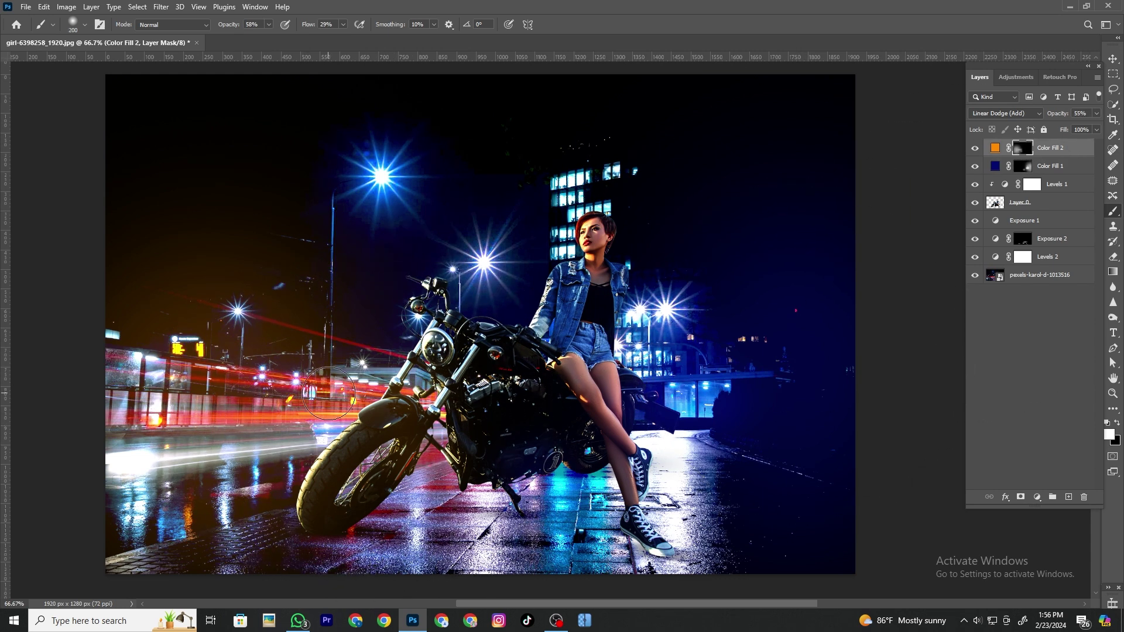
key(bracketleft)
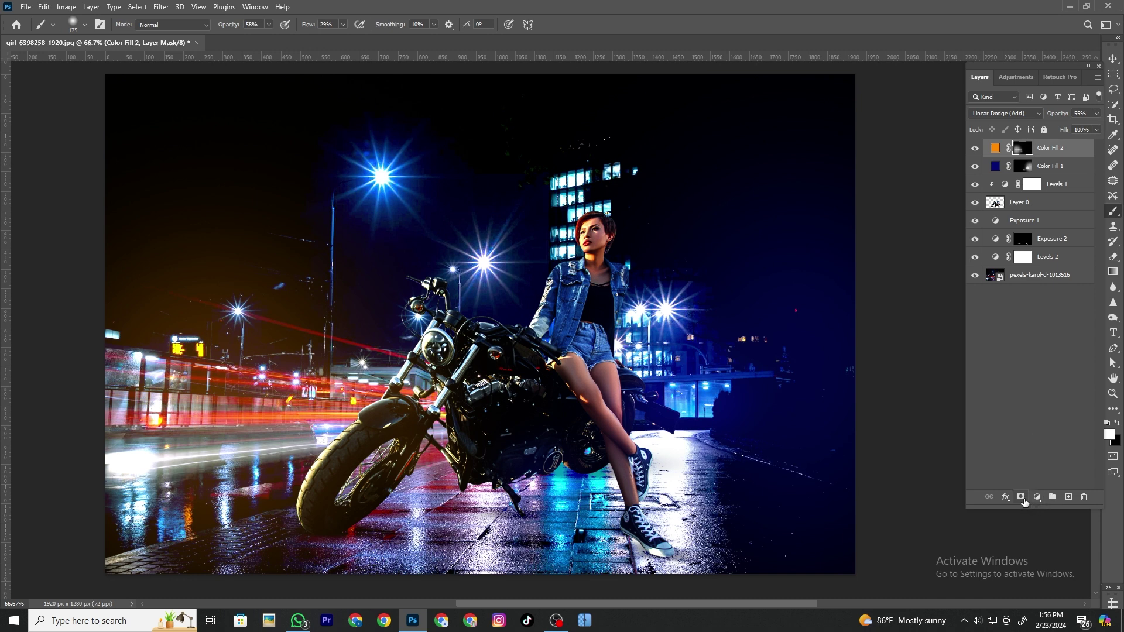
- Add a black Color Fill 3 layer in Linear Dodge (Add) and prepare its mask for painting
click(1038, 497)
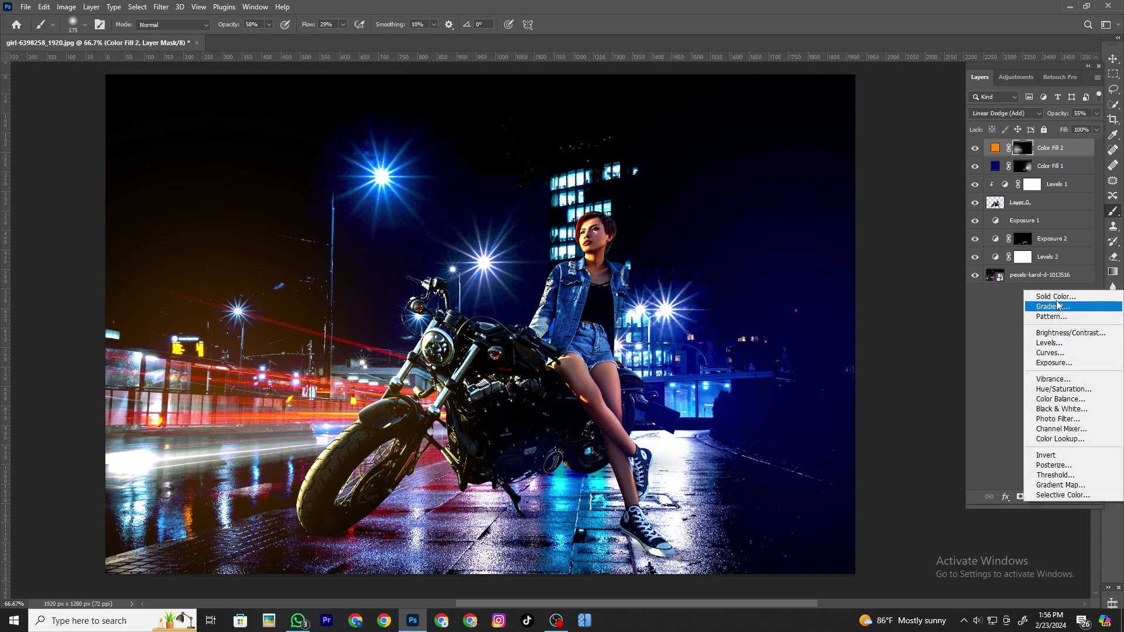
click(1058, 296)
click(690, 393)
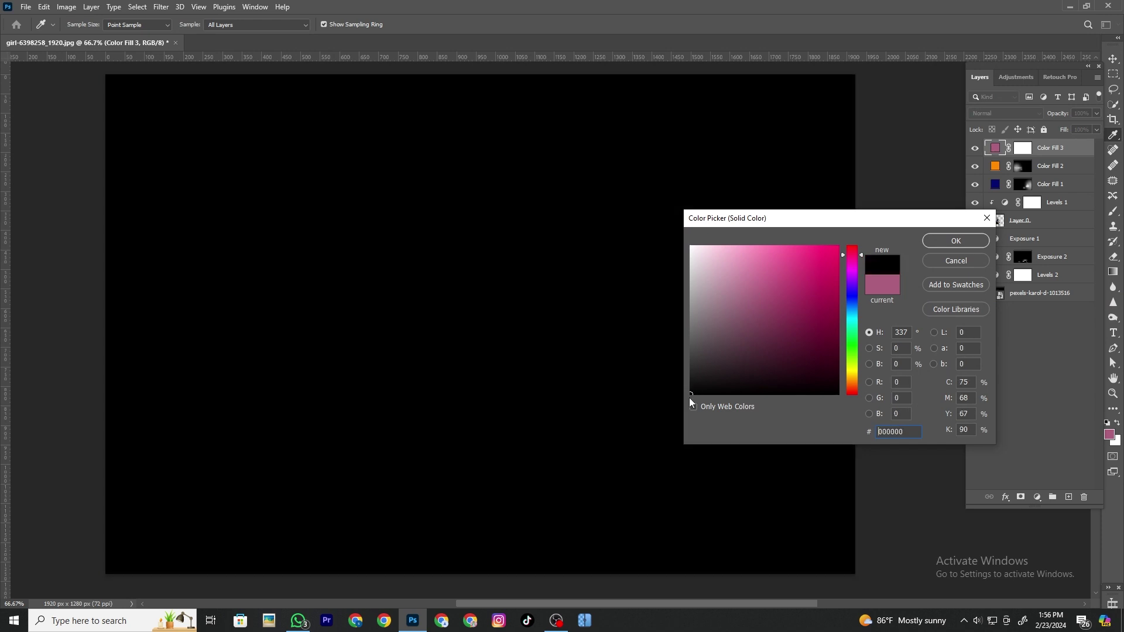
click(948, 241)
click(1005, 113)
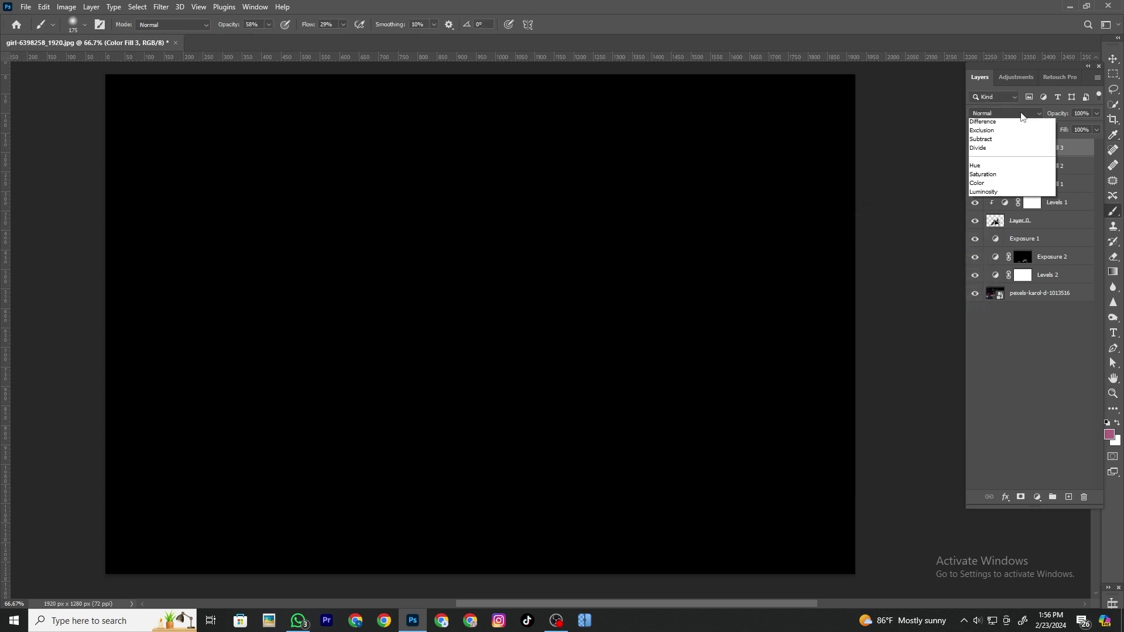
click(990, 229)
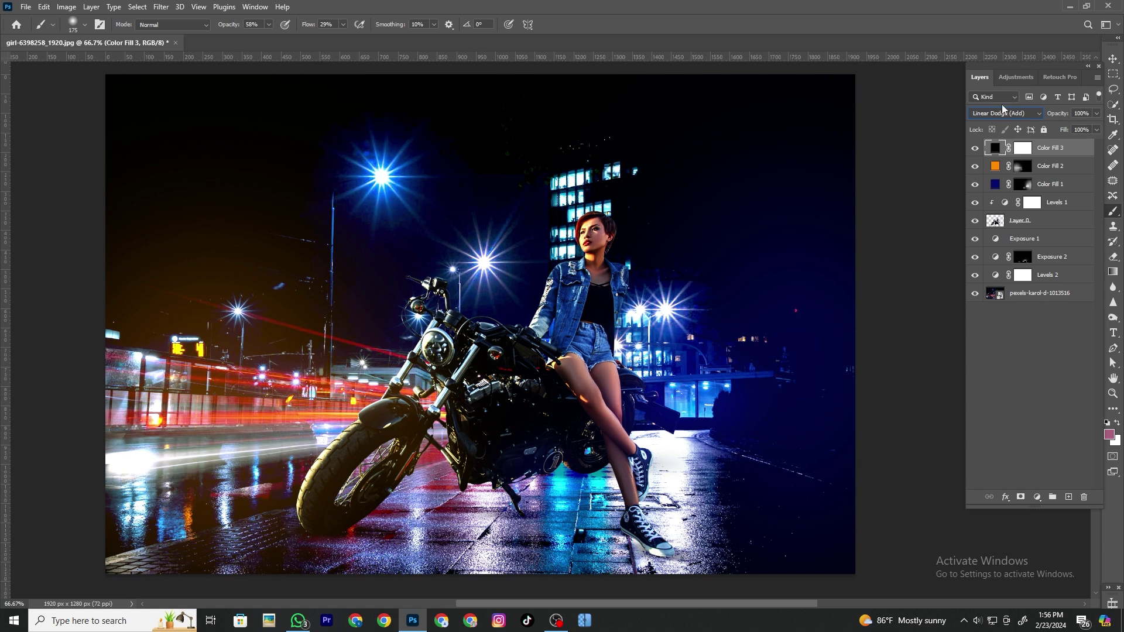
click(1024, 147)
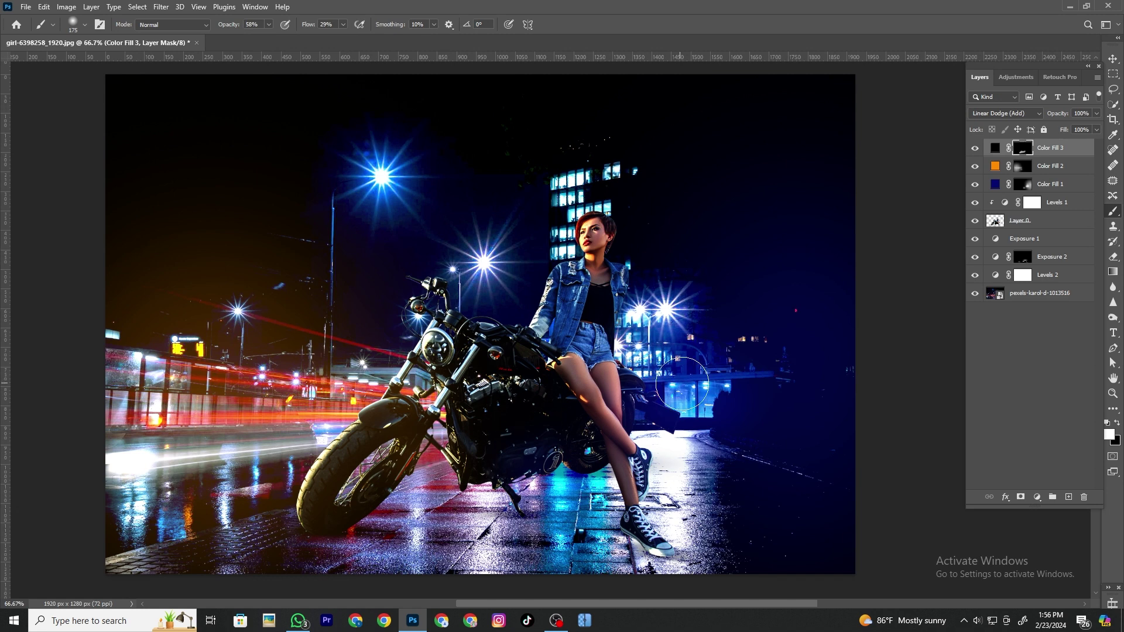
key(ctrl+2)
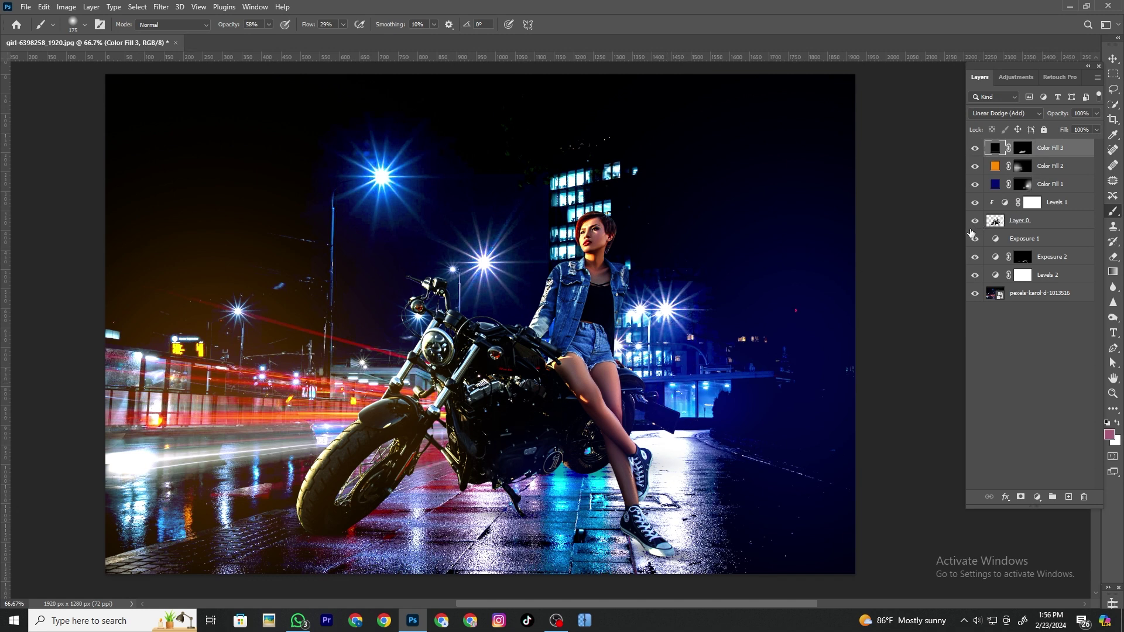
- Add a red Color Fill 4 layer in Soft Light mode with an inverted black mask
click(1031, 499)
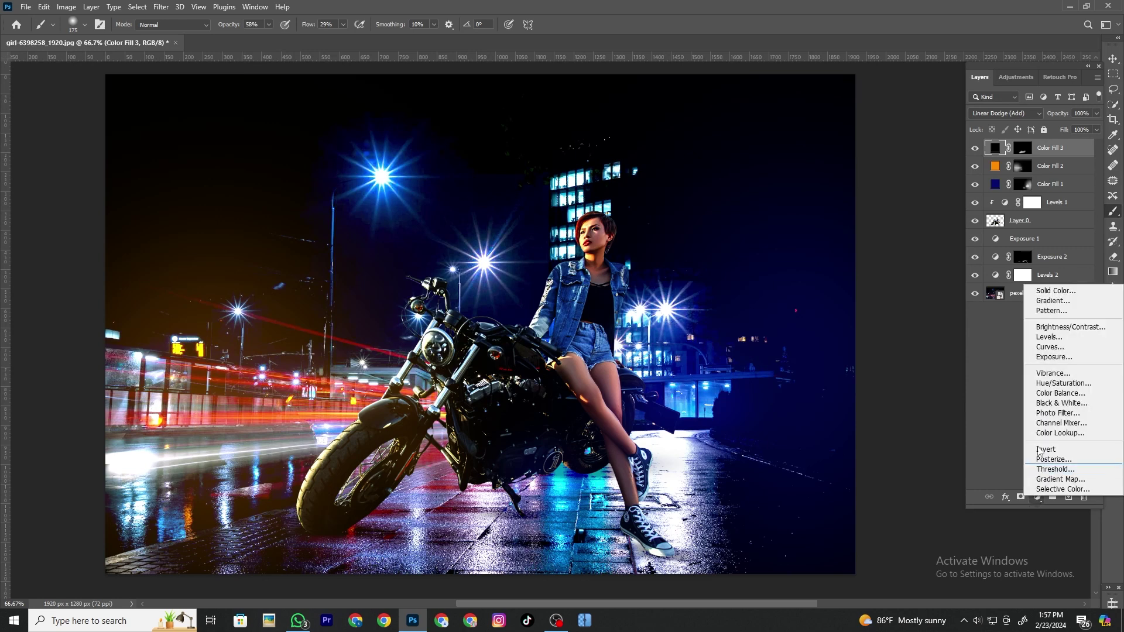
click(1053, 288)
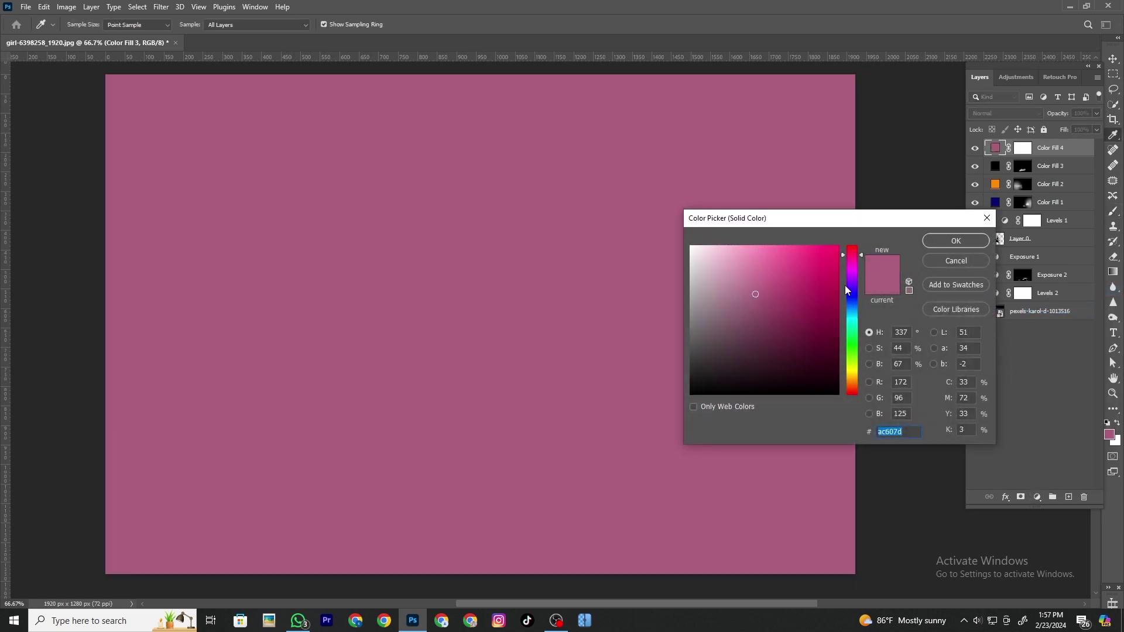
drag(848, 256, 838, 246)
click(951, 241)
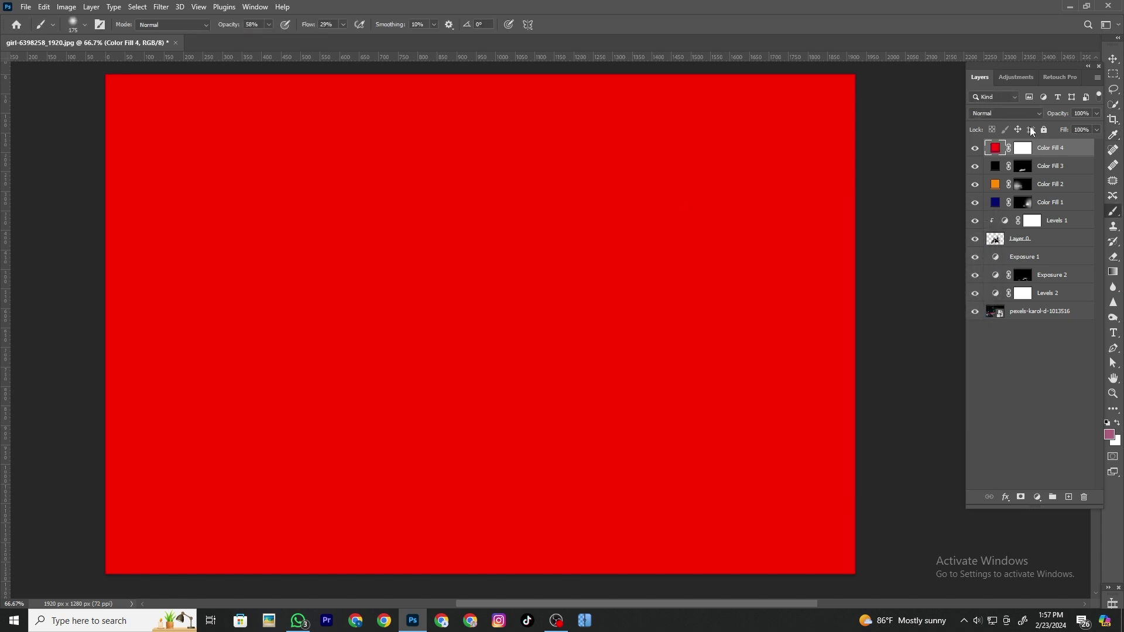
click(1034, 115)
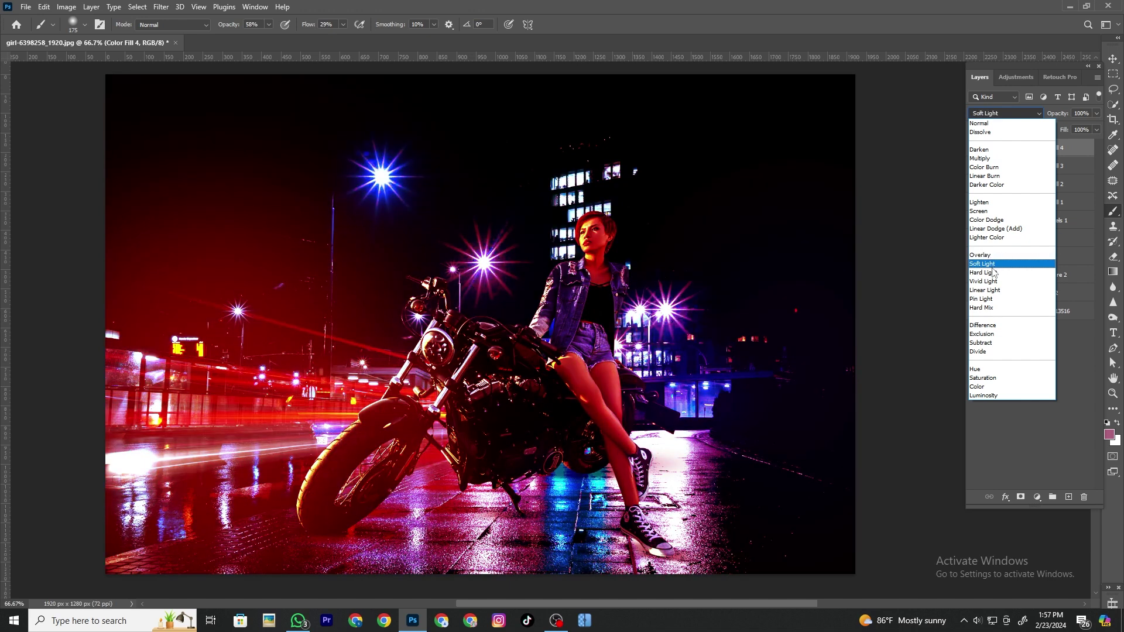
click(993, 268)
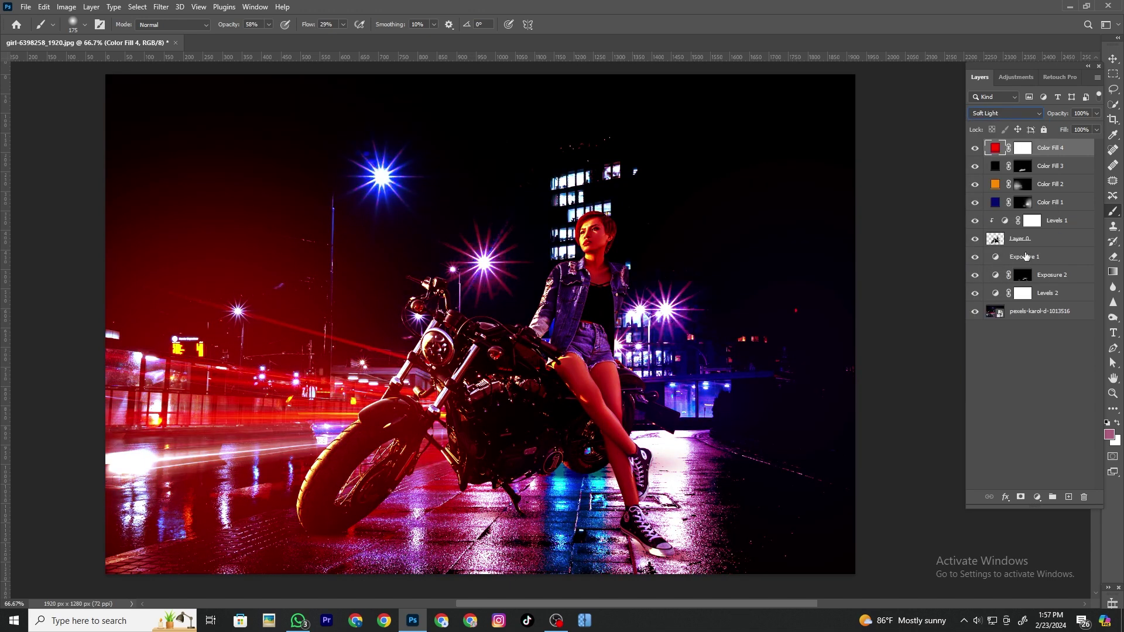
click(1026, 148)
key(ctrl+i)
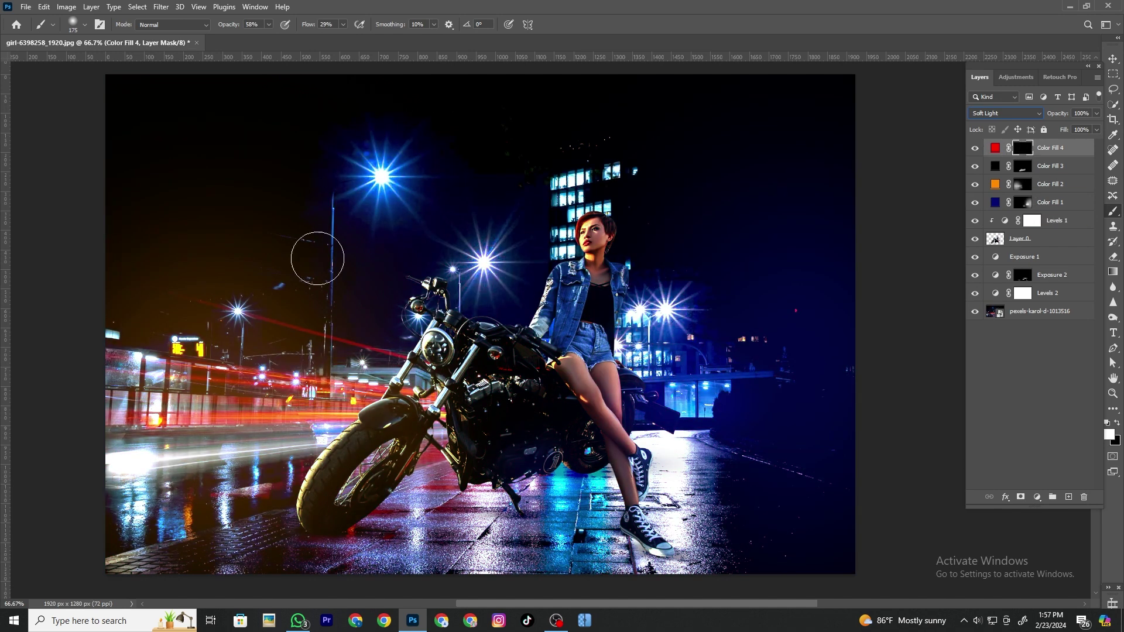
- Paint red glow onto the light trails, front fender, her legs and around the motorcycle
mouse_move(271, 392)
mouse_down()
mouse_move(263, 396)
mouse_move(358, 404)
mouse_move(360, 521)
mouse_move(282, 475)
mouse_move(219, 318)
mouse_up()
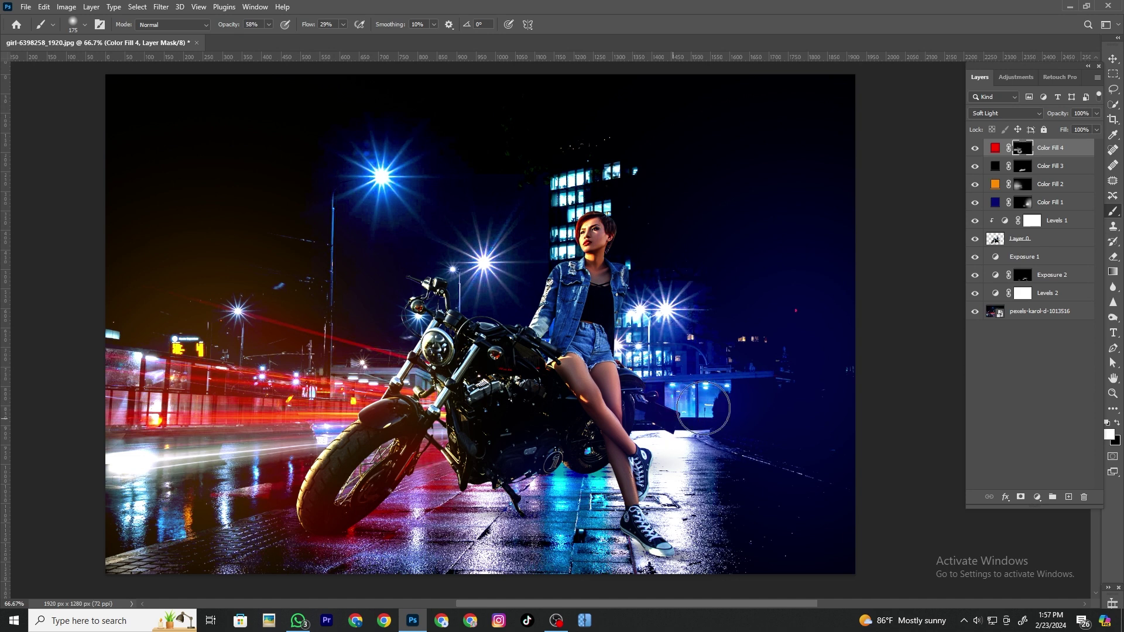
mouse_move(719, 340)
mouse_down()
mouse_move(733, 414)
mouse_move(656, 447)
mouse_move(654, 395)
mouse_move(485, 329)
mouse_move(374, 378)
mouse_up()
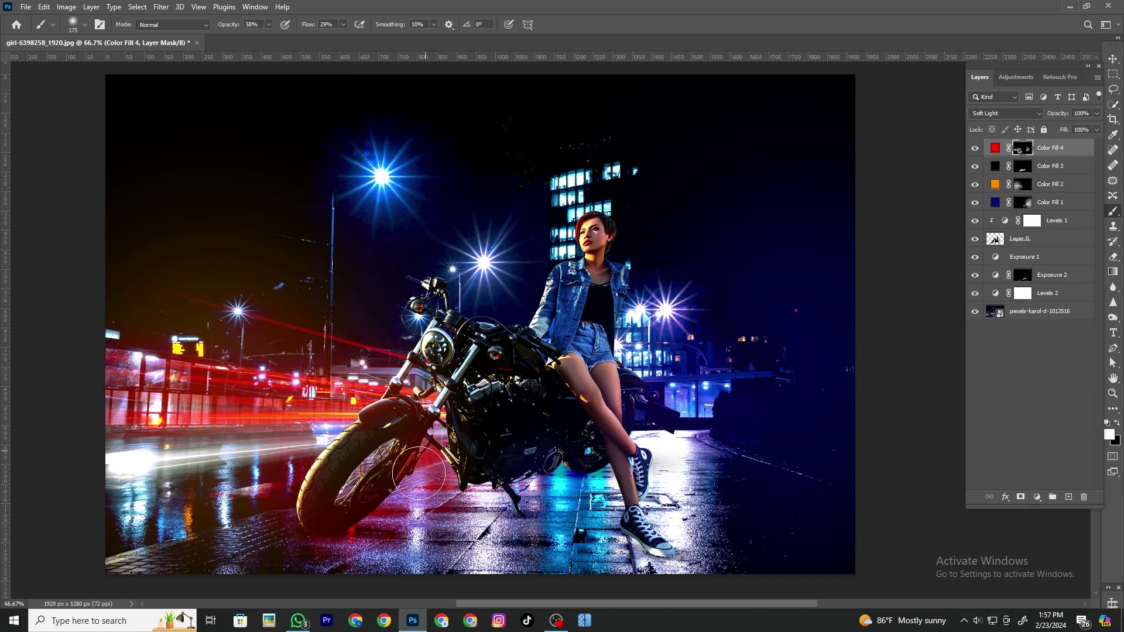
- Add a bright blue (001eff) Color Fill 5 layer in Soft Light mode with an inverted black mask
click(1036, 497)
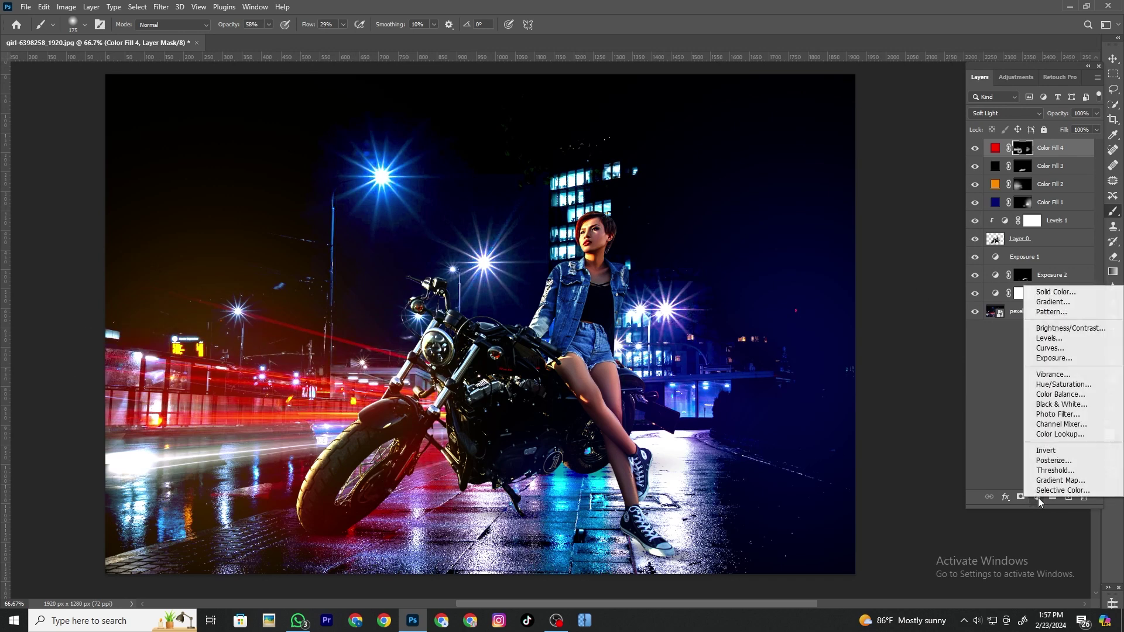
click(1054, 295)
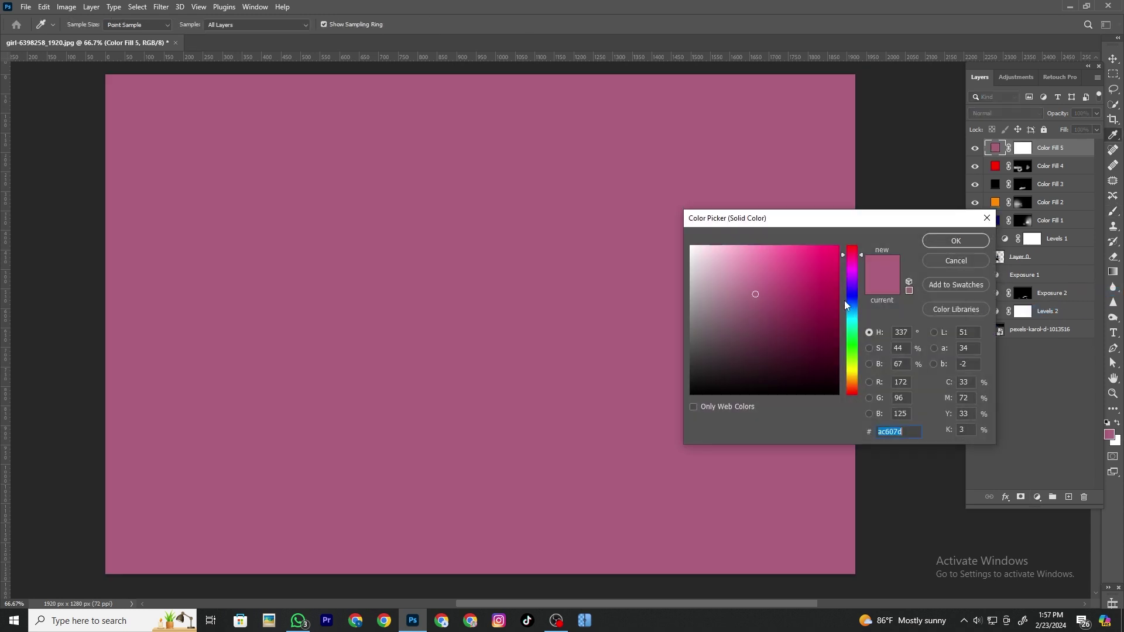
drag(853, 307, 859, 233)
click(952, 242)
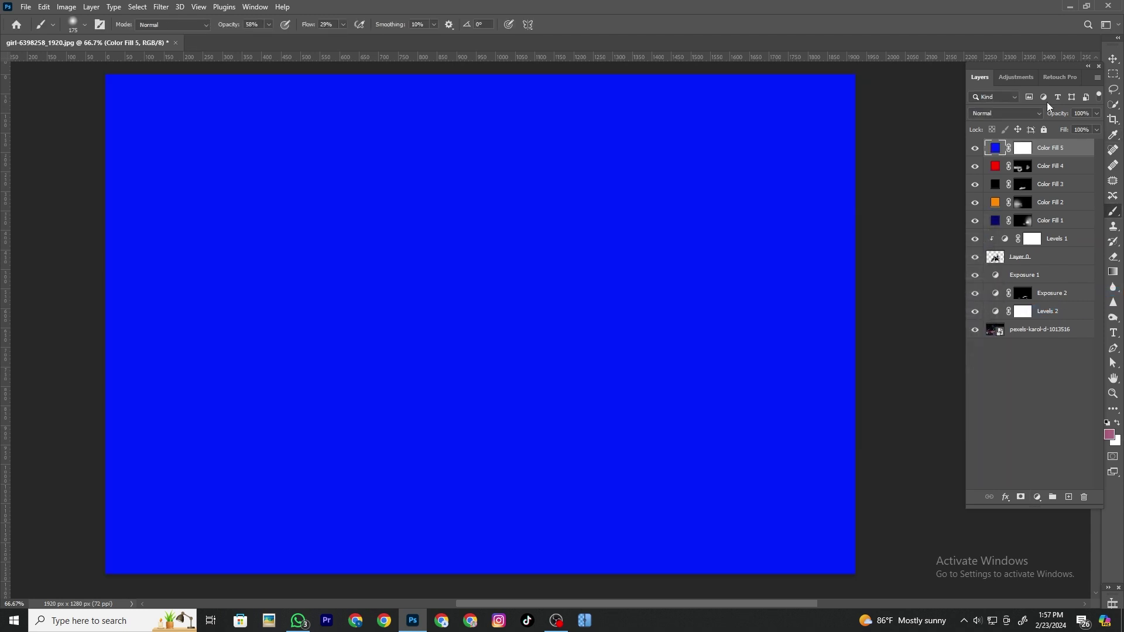
click(1031, 114)
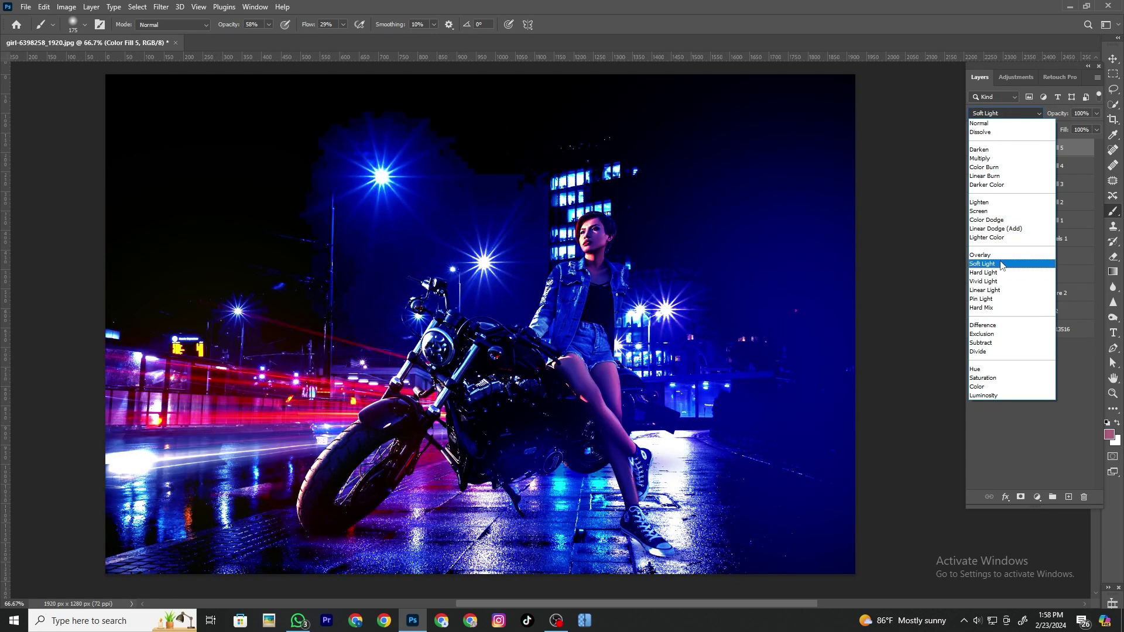
click(1001, 265)
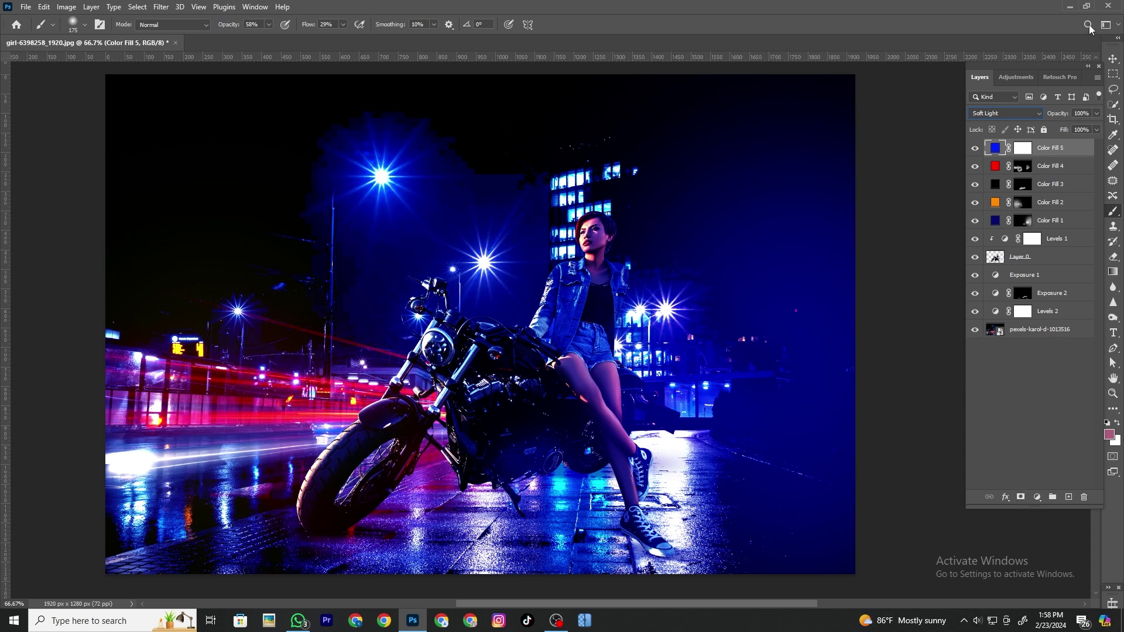
click(1029, 151)
key(ctrl+i)
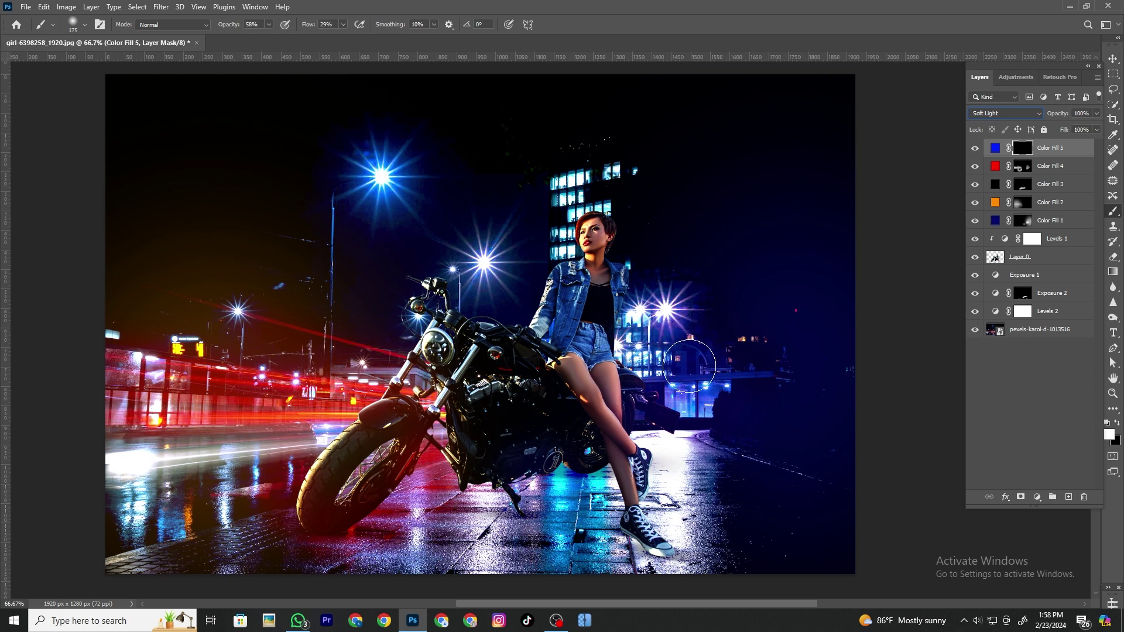
- Paint the blue glow over the right-hand sky and buildings with a 900 brush, then set Color Fill 5 opacity to 73%
key(bracketright)
key(bracketright)
key(bracketright)
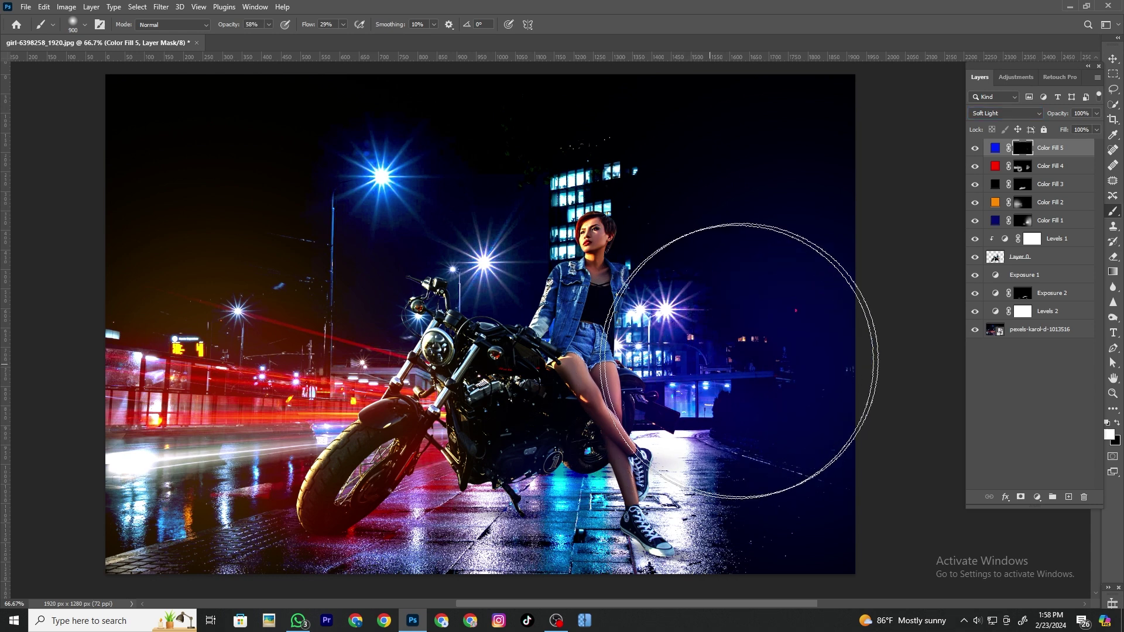
mouse_move(763, 338)
mouse_down()
mouse_move(753, 213)
mouse_move(745, 306)
mouse_move(667, 339)
mouse_move(665, 352)
mouse_move(755, 398)
mouse_move(820, 351)
mouse_move(858, 365)
mouse_move(745, 331)
mouse_move(853, 502)
mouse_move(765, 514)
mouse_move(757, 531)
mouse_move(817, 326)
mouse_move(765, 264)
mouse_move(774, 146)
mouse_up()
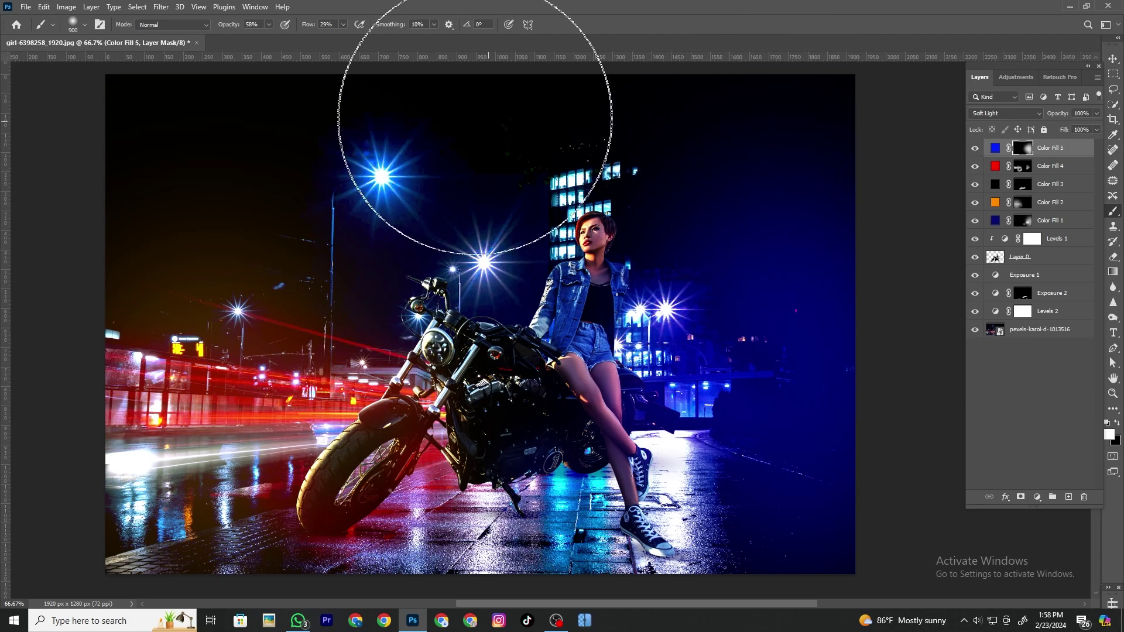
click(1097, 115)
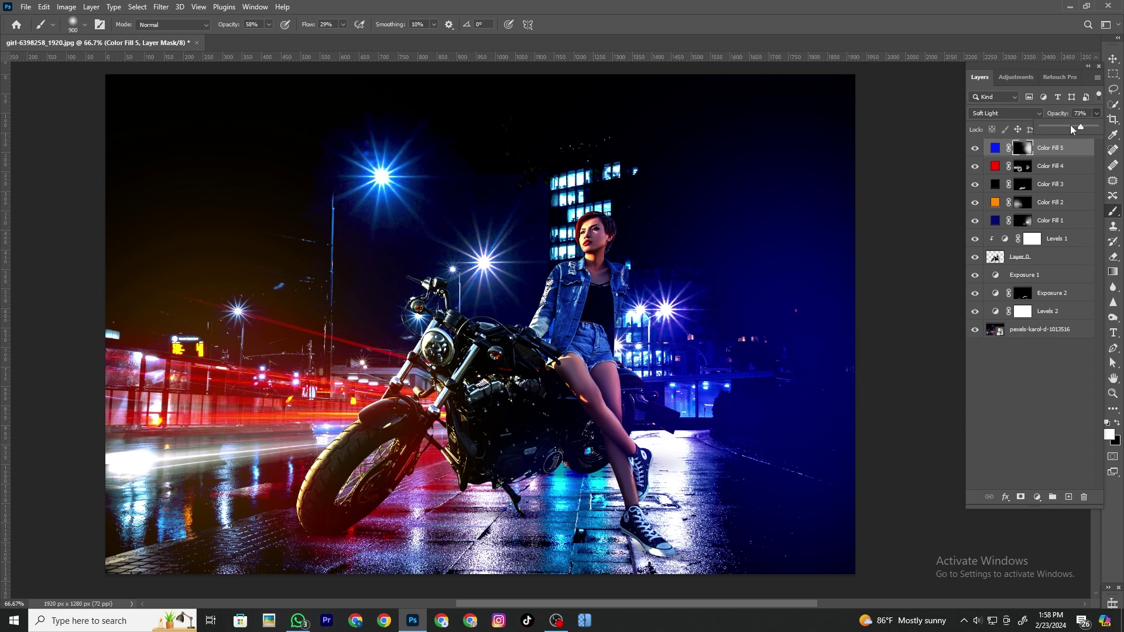
click(1050, 152)
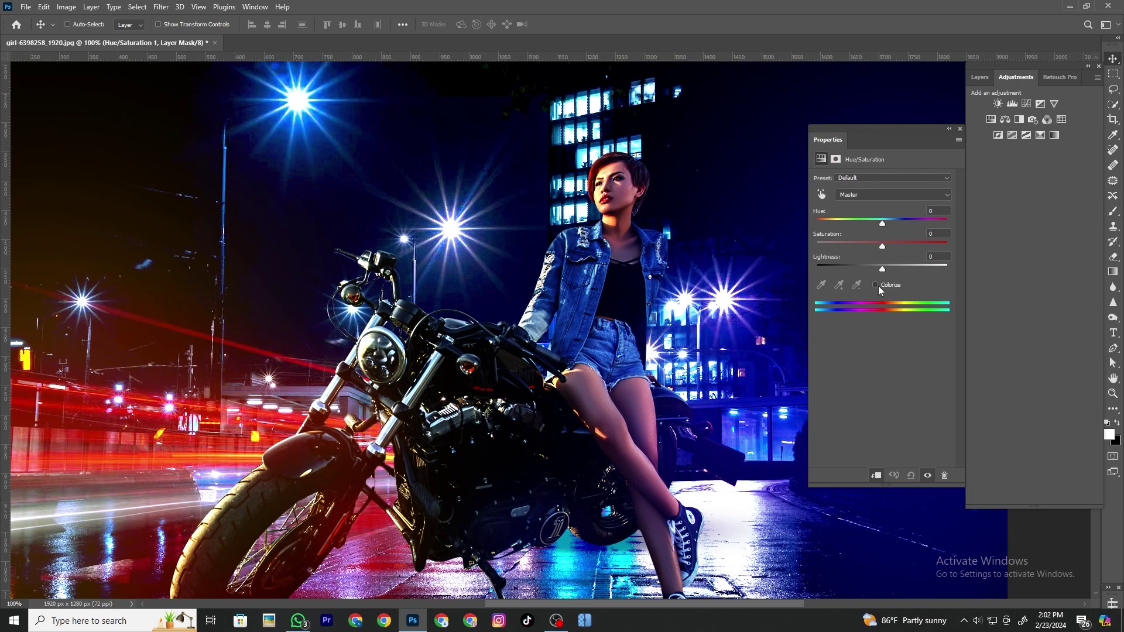
- Colorize Hue/Saturation 1 pale blue at Hue 210, Saturation 43, Lightness +44
click(876, 285)
drag(857, 246, 897, 222)
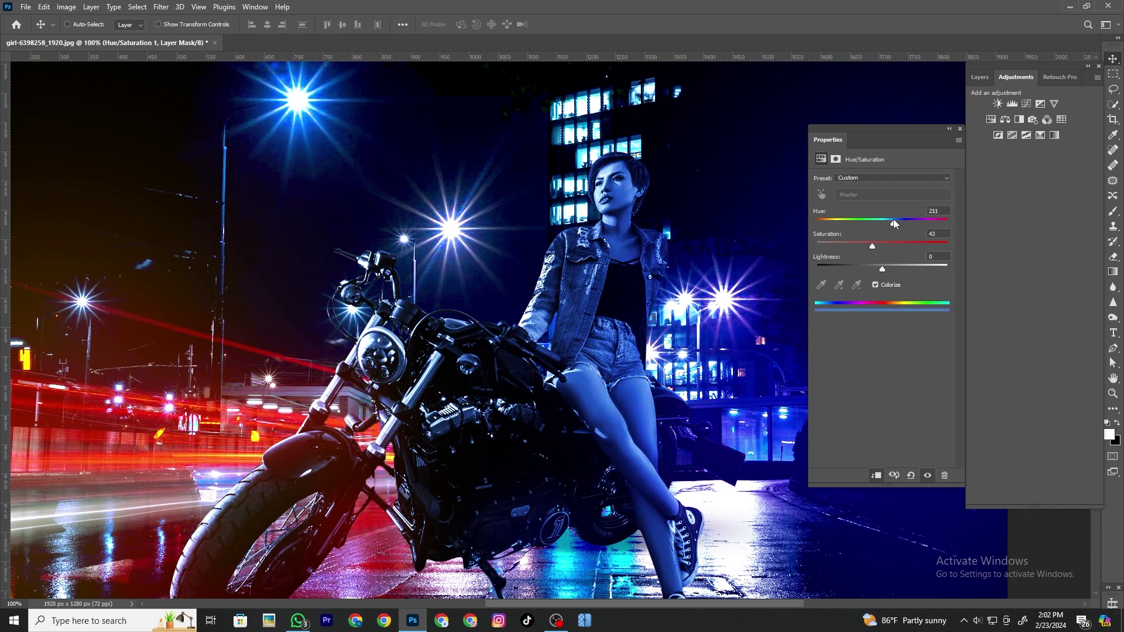
drag(882, 269, 911, 265)
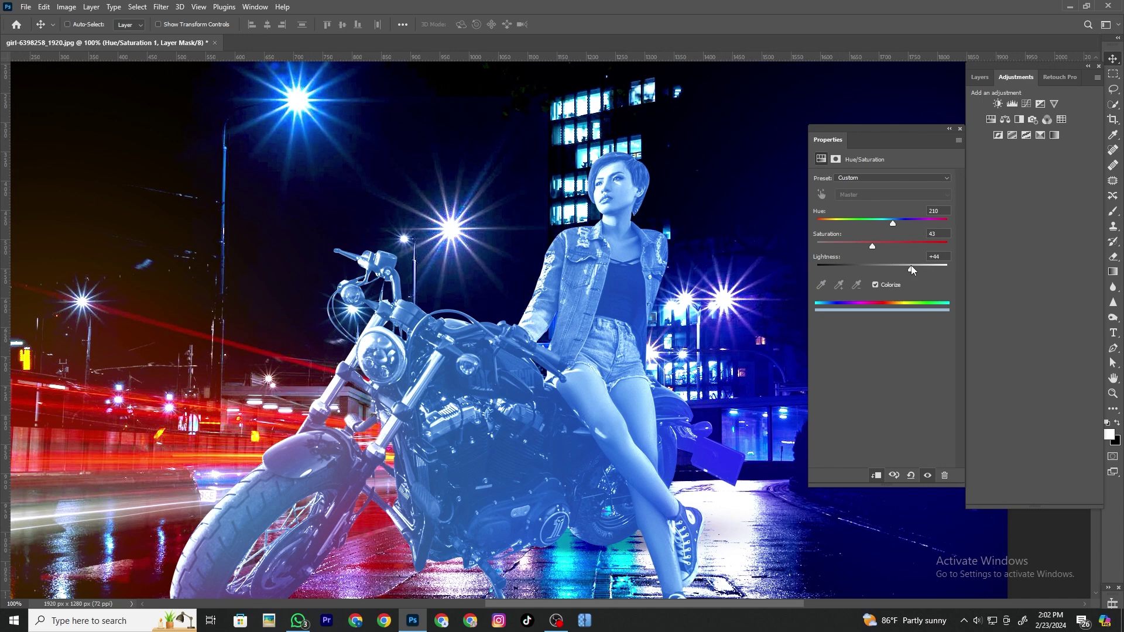
click(983, 78)
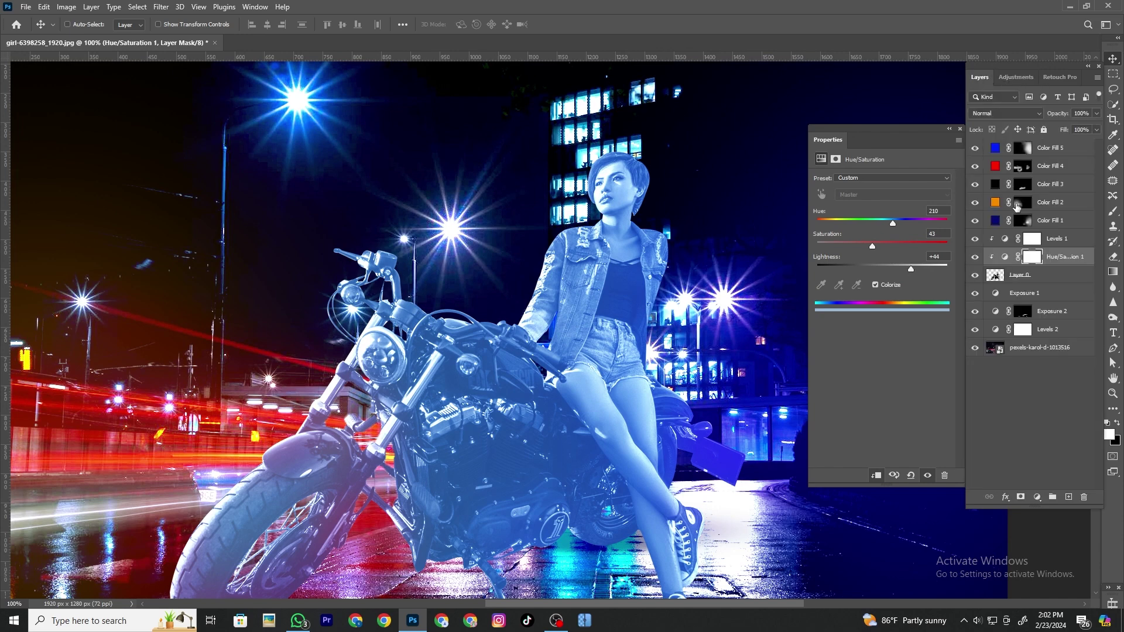
- Invert Hue/Saturation 1's mask and paint a thin blue strip back near the fender with a size-30 brush
key(ctrl+i)
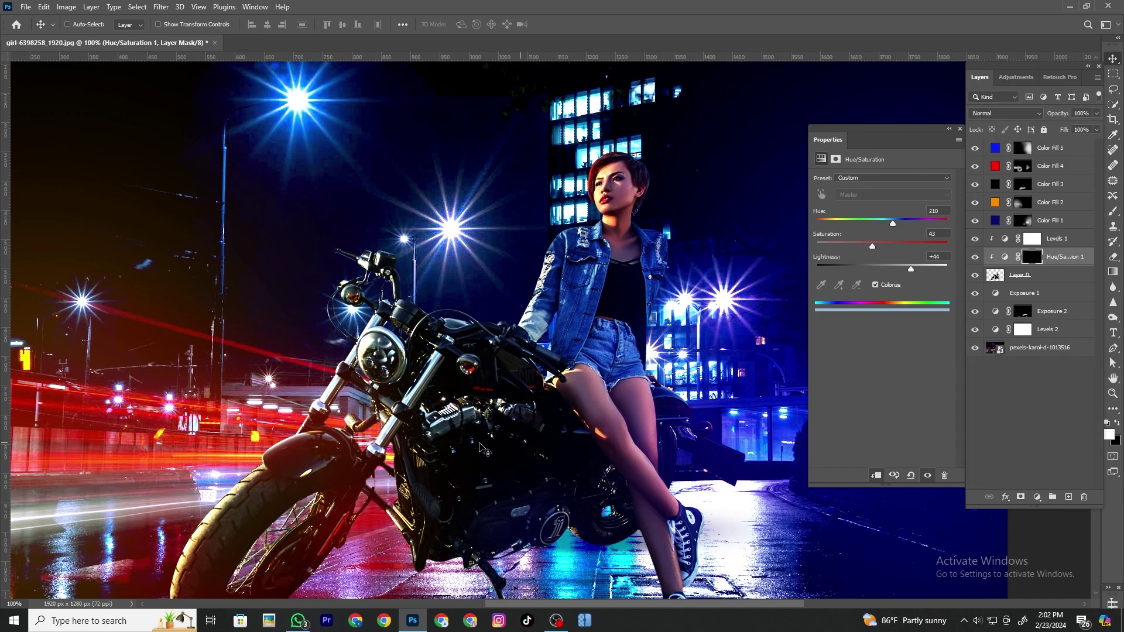
key(ctrl+plus)
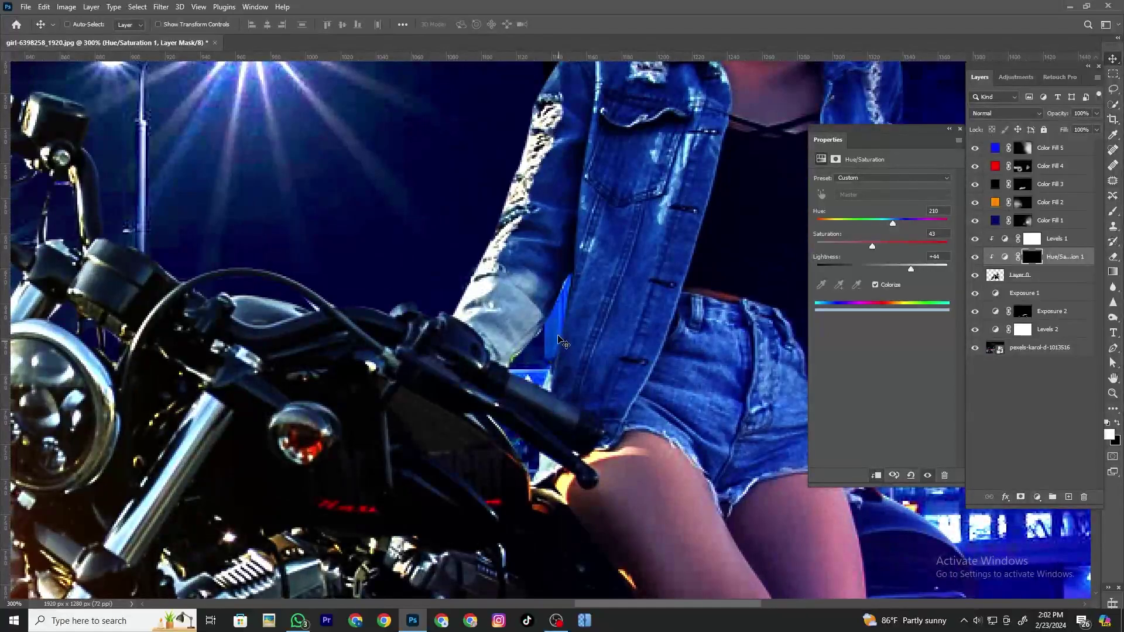
key(ctrl+minus)
key(ctrl+minus)
key(b)
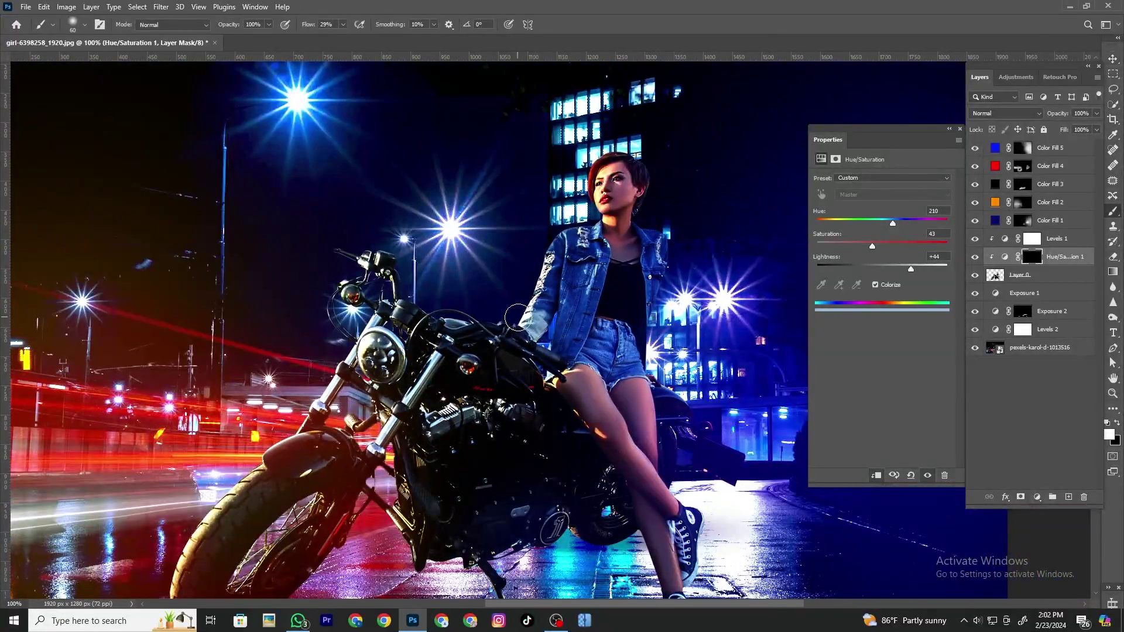
key(bracketleft)
key(bracketleft)
key(bracketleft)
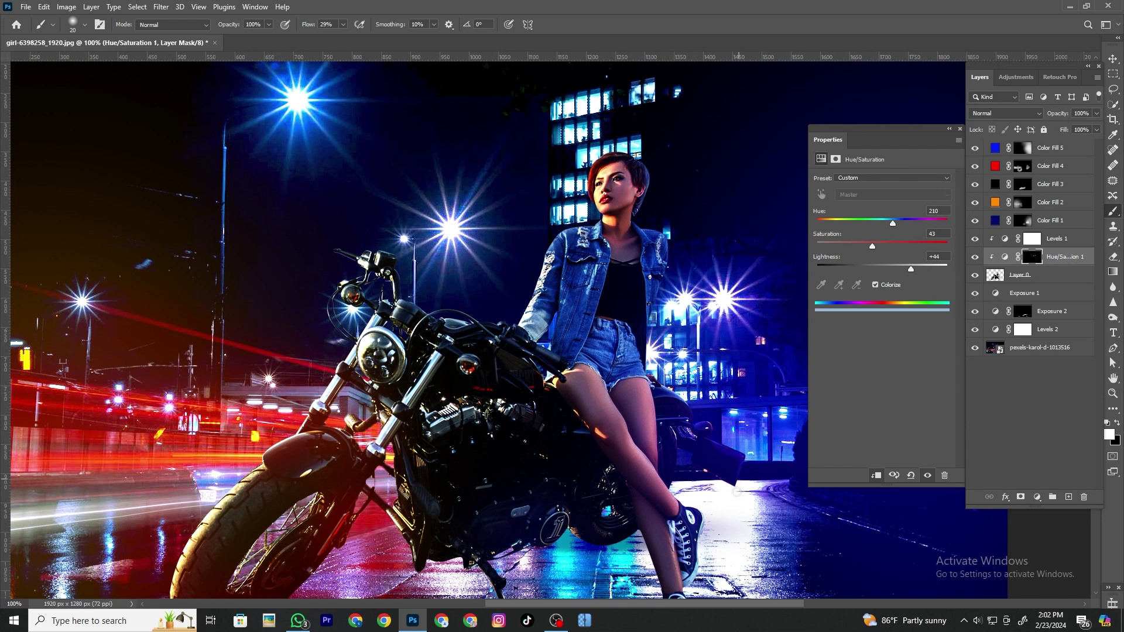
drag(740, 470, 736, 486)
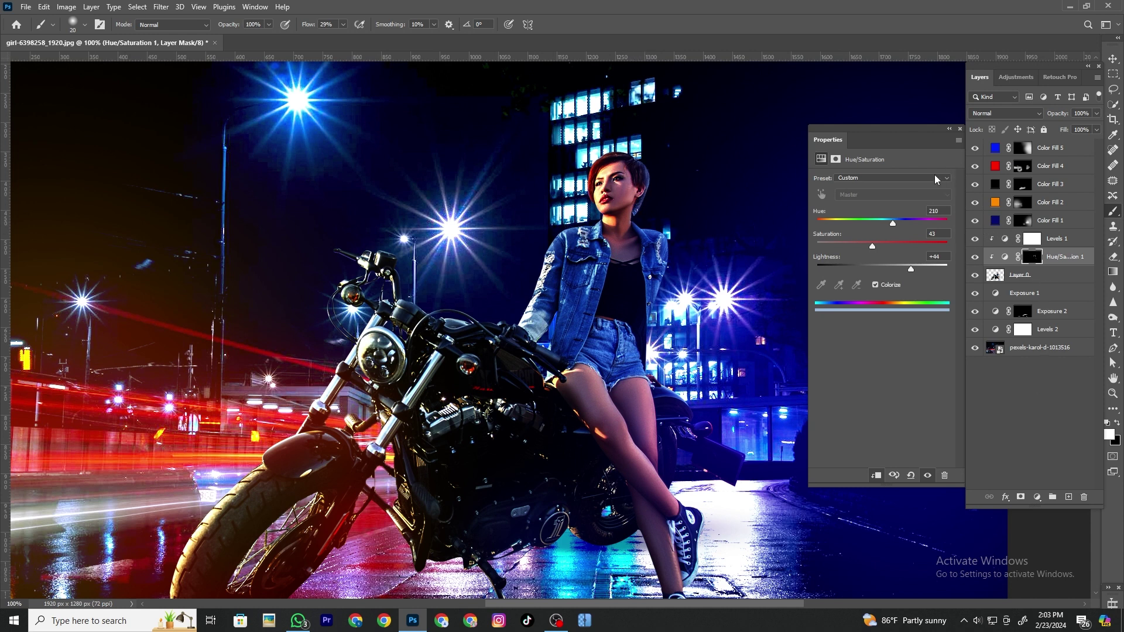
- Add Hue/Saturation 2 colorized red at Hue 11, Saturation 62, and close its properties
click(1016, 77)
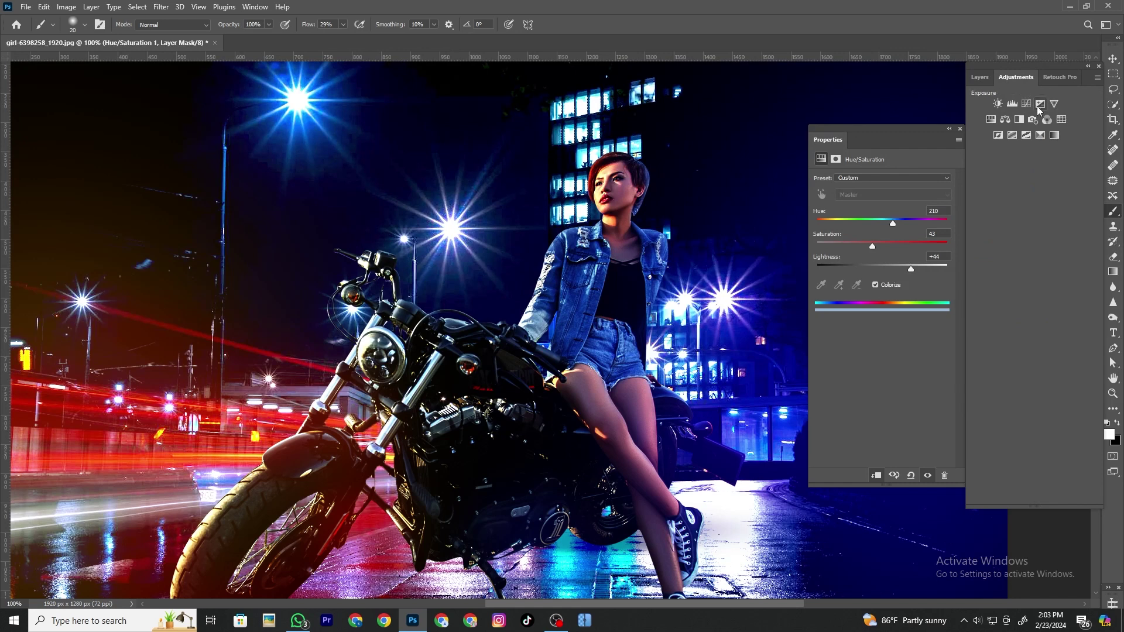
click(990, 119)
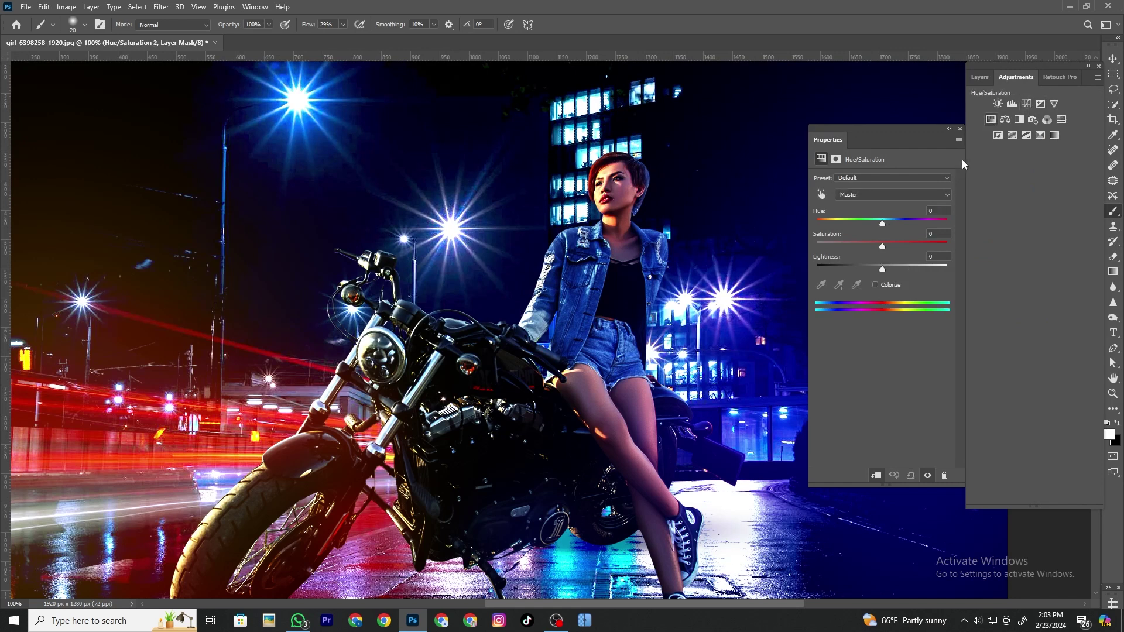
click(876, 285)
drag(875, 247, 883, 246)
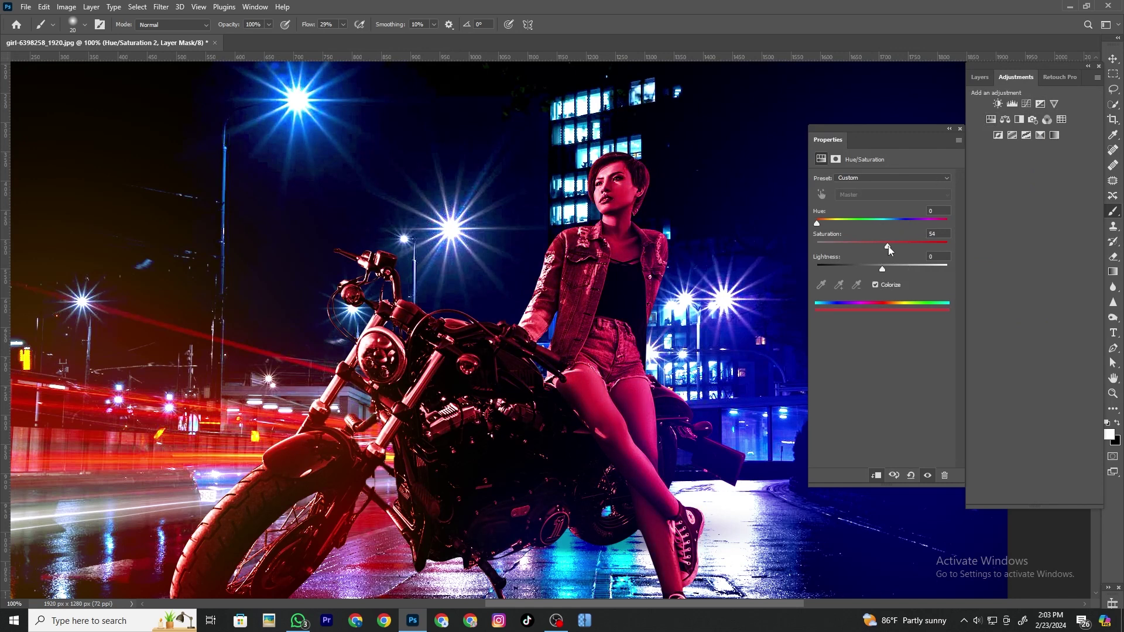
click(832, 223)
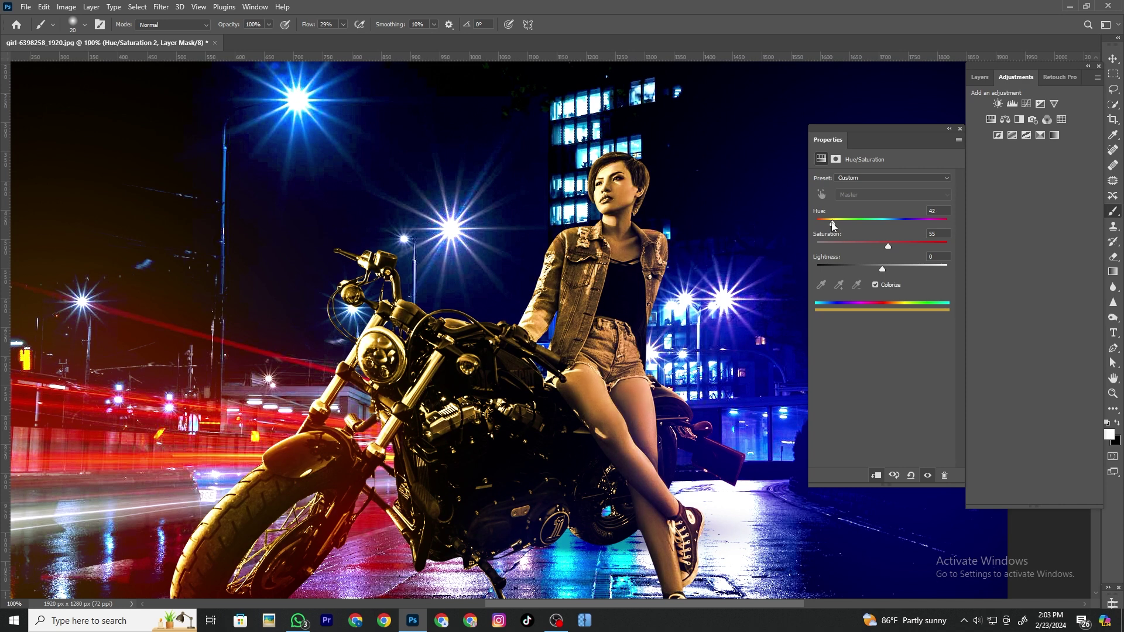
drag(832, 224, 828, 224)
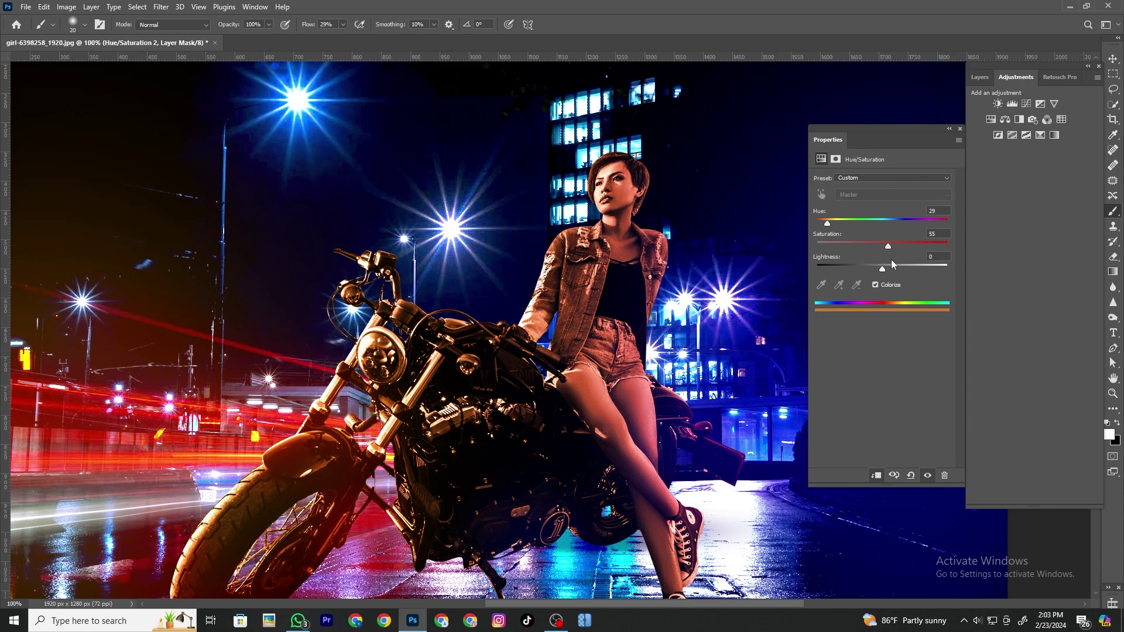
drag(900, 246, 897, 246)
drag(828, 224, 820, 223)
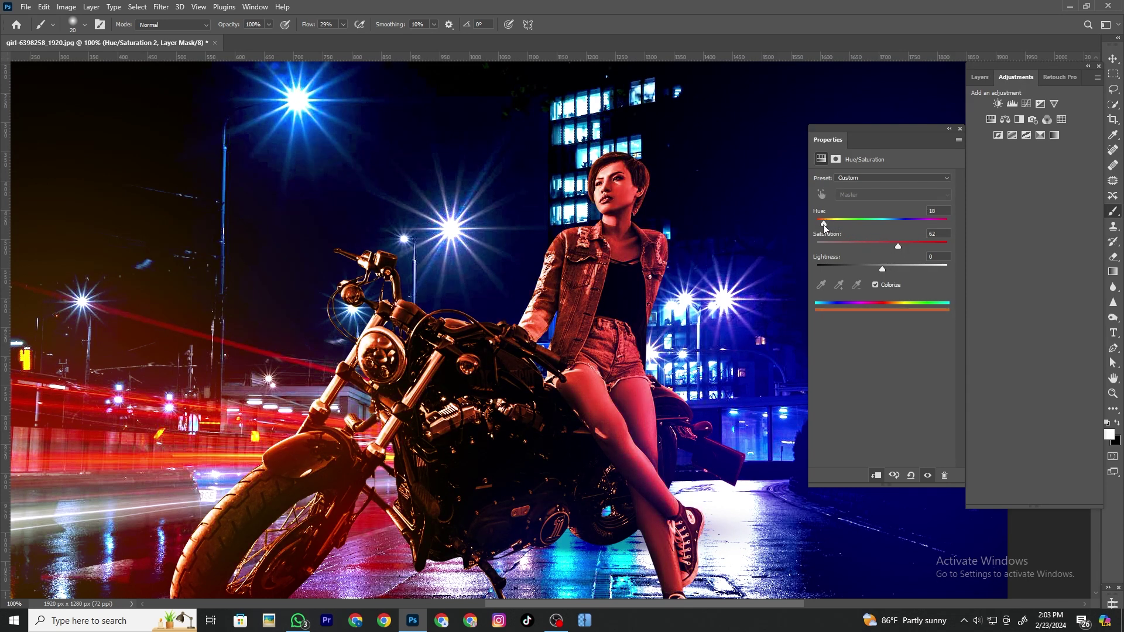
click(960, 130)
click(979, 77)
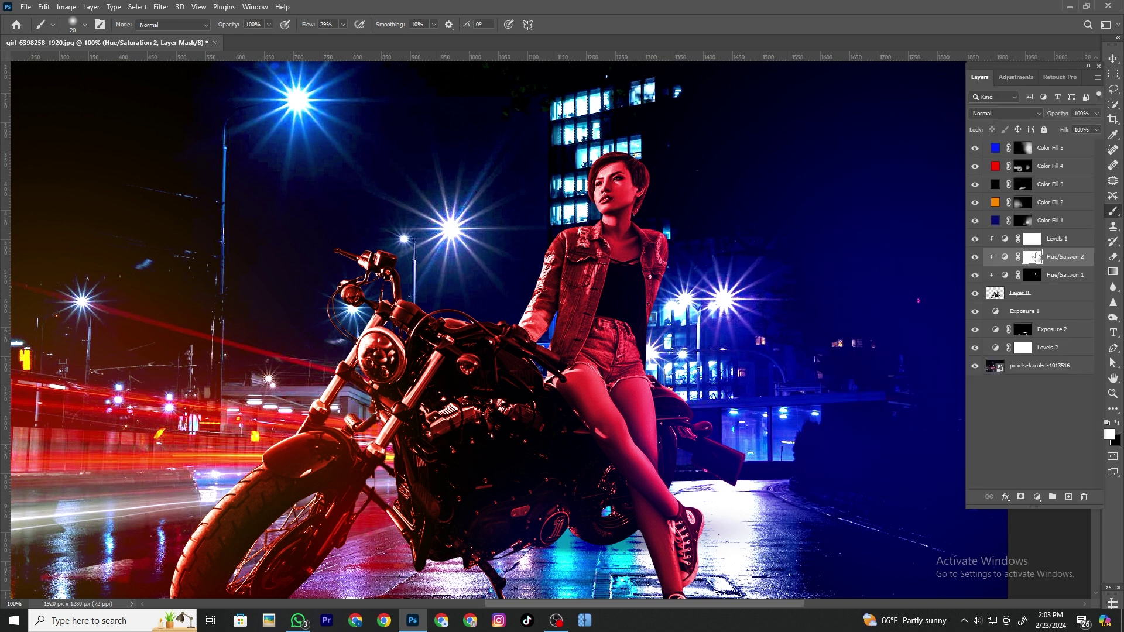
- Invert Hue/Saturation 2's mask and paint the red tint onto the motorcycle's front fork and headlight
key(ctrl+i)
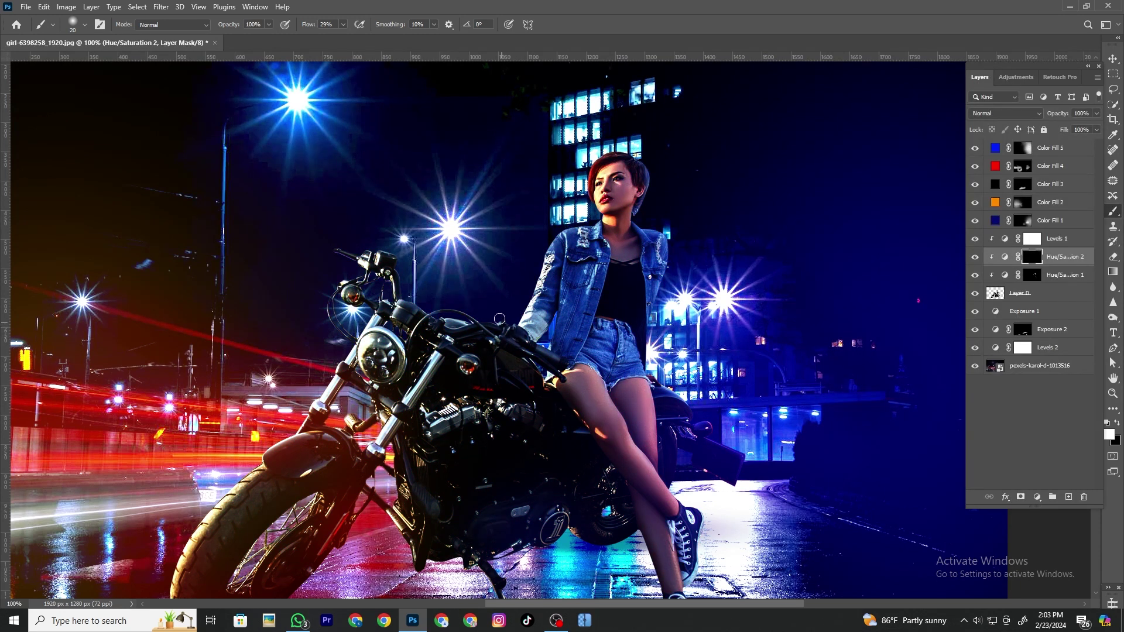
key(bracketright)
key(bracketright)
drag(375, 308, 337, 324)
key(bracketleft)
key(bracketright)
key(bracketright)
key(bracketright)
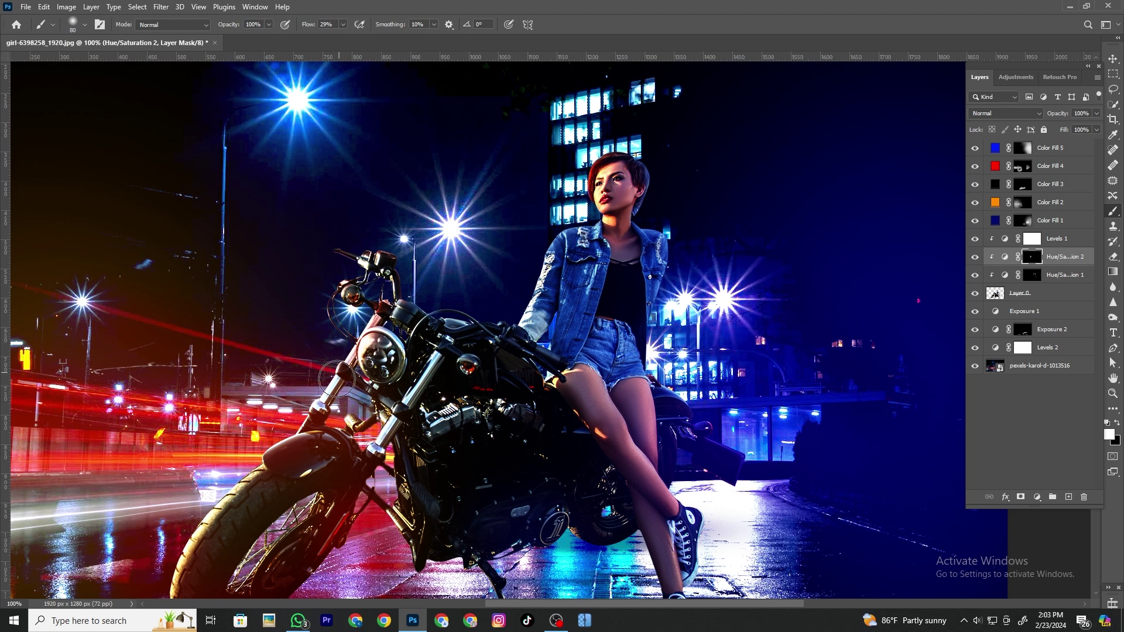
mouse_move(336, 379)
mouse_down()
mouse_move(307, 425)
mouse_move(386, 303)
mouse_up()
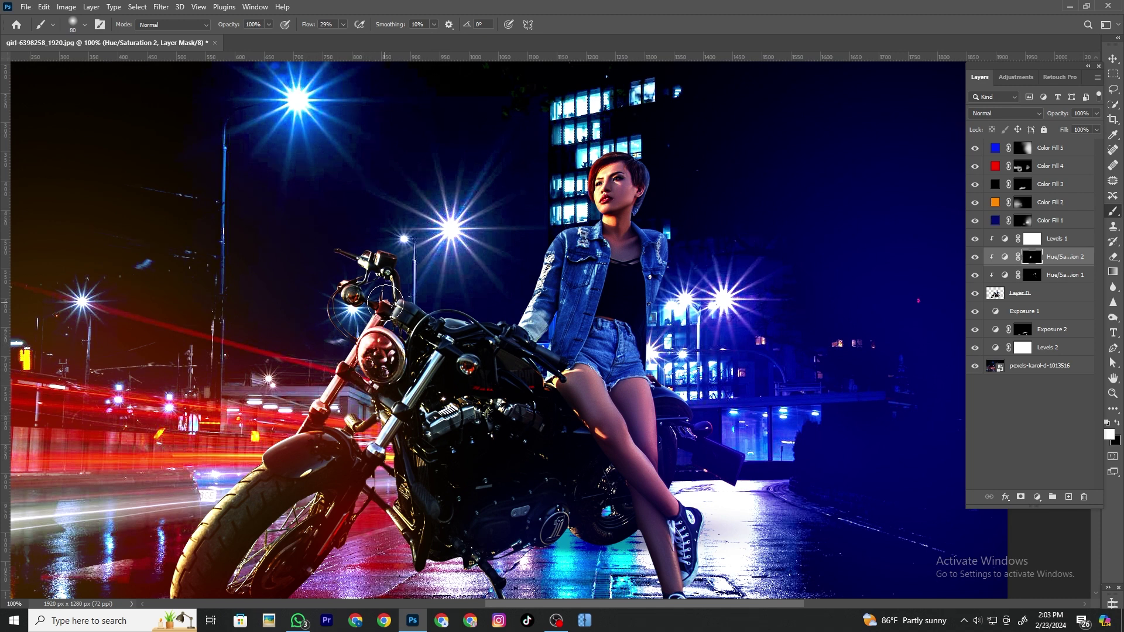
key(bracketleft)
key(bracketleft)
key(bracketleft)
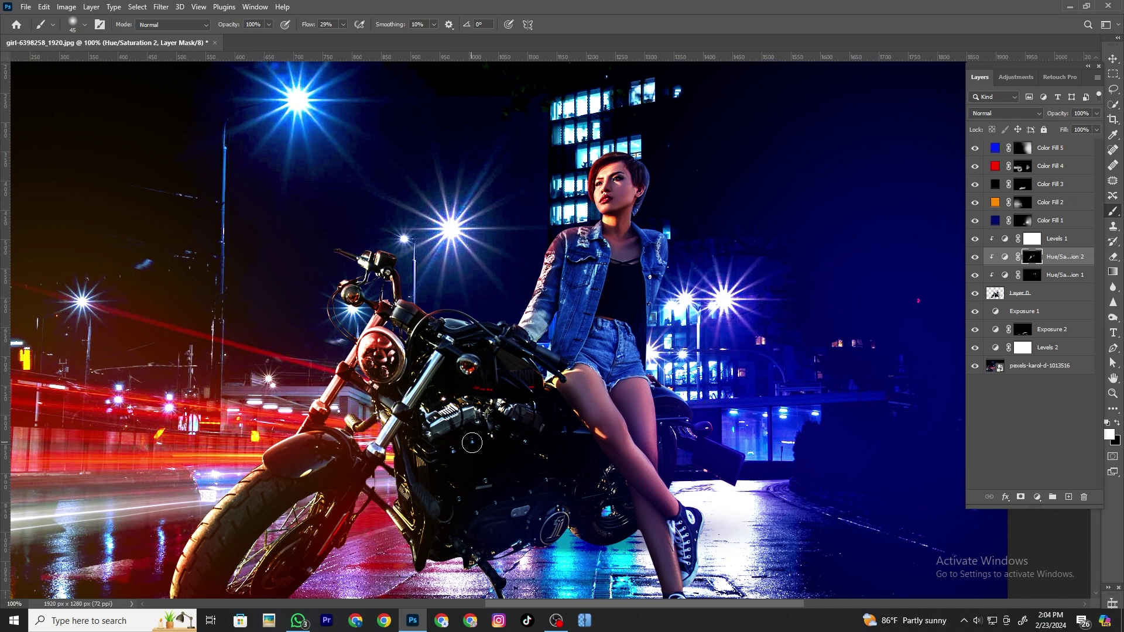
key(ctrl+minus)
key(ctrl+minus)
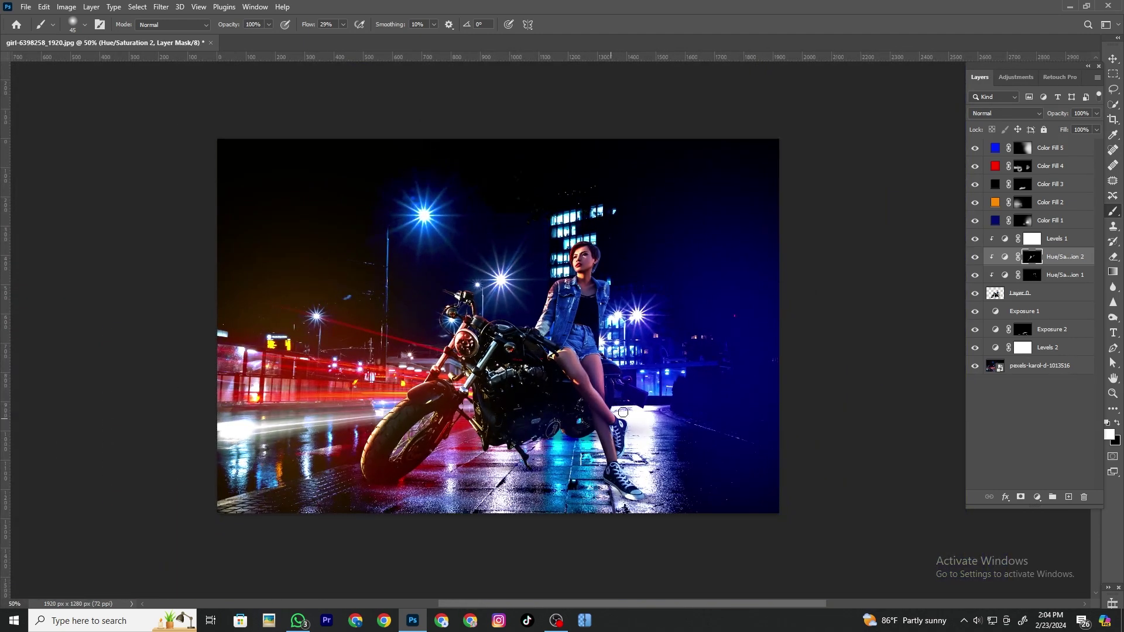
- From Color Fill 5, stamp all visible layers into a merged Layer 1 with Ctrl+Alt+Shift+E
click(1072, 149)
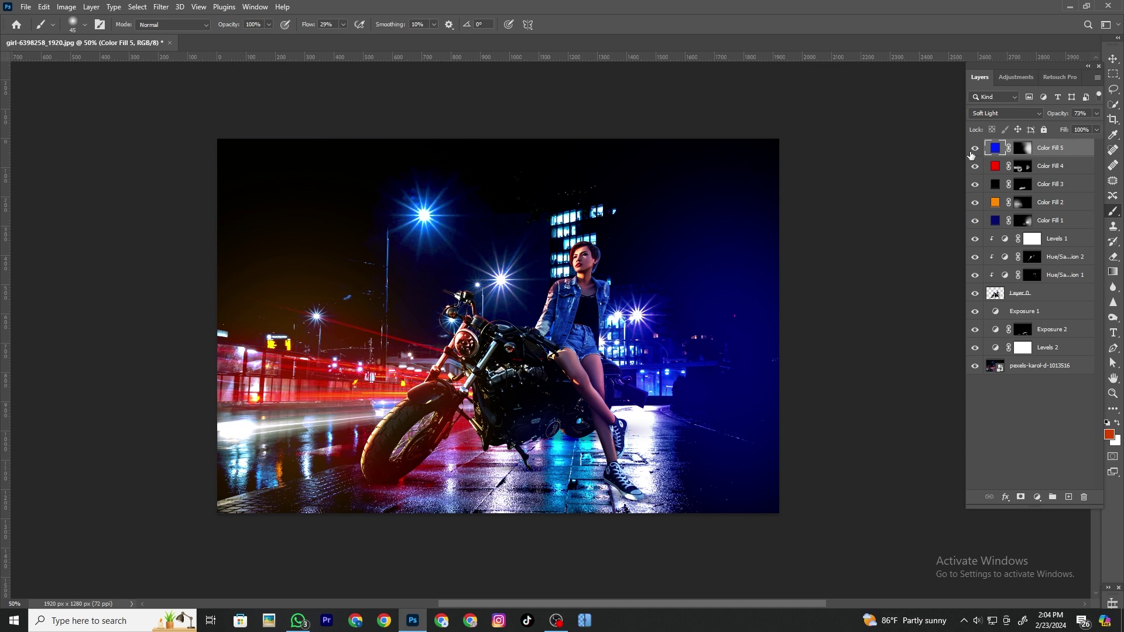
key(ctrl+shift+alt+e)
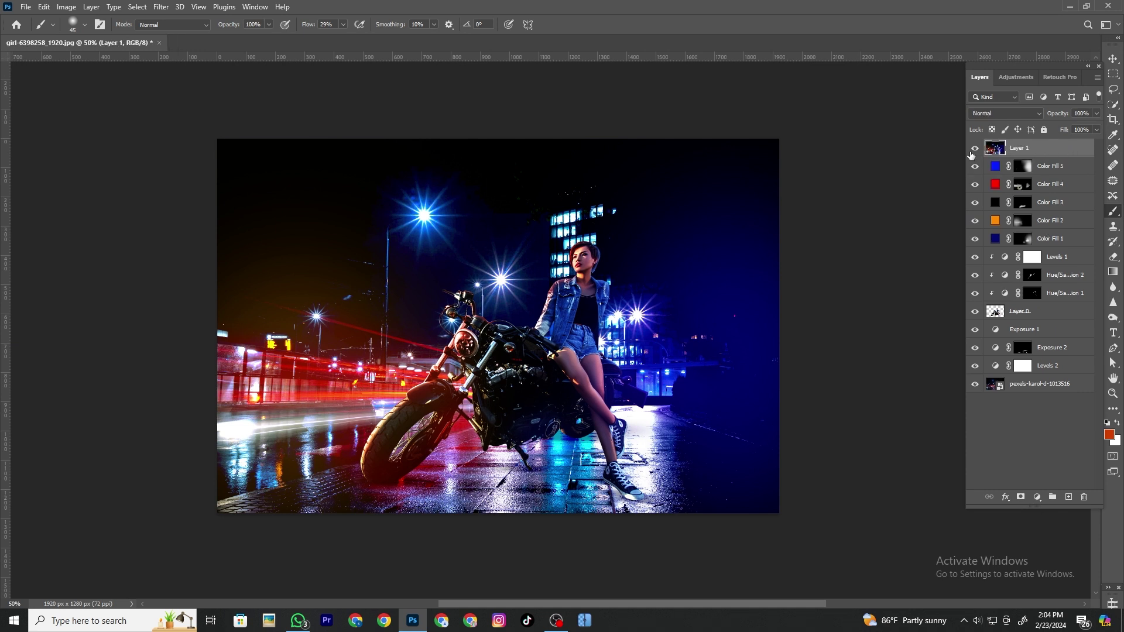
- In the Camera Raw Filter's Color Grading, tint shadows and highlights blue and midtones yellow
click(162, 7)
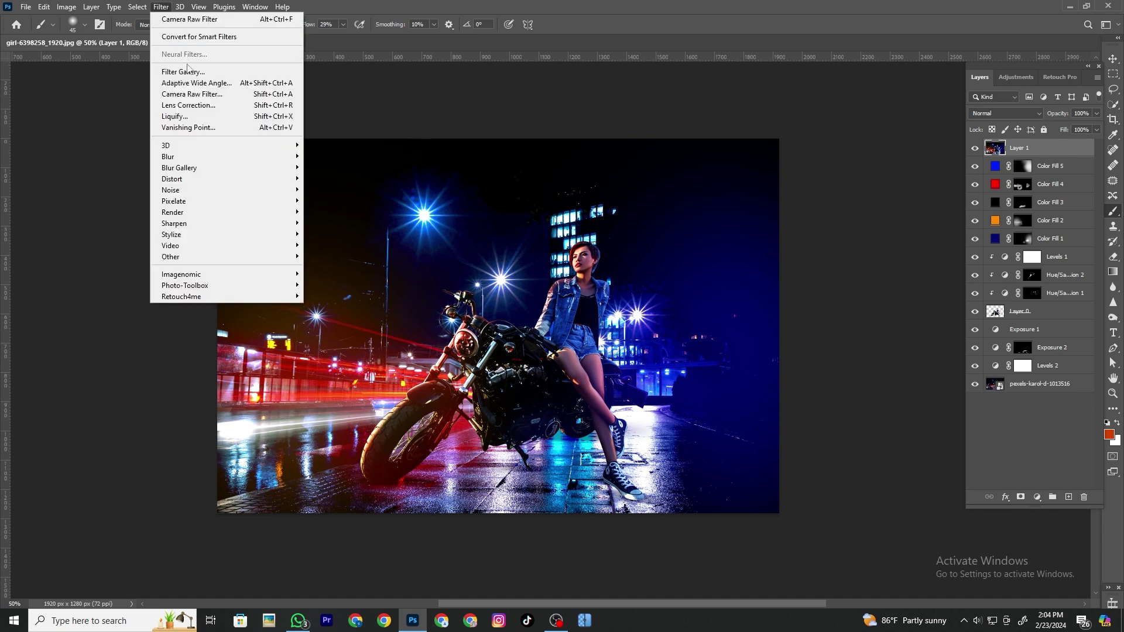
click(191, 94)
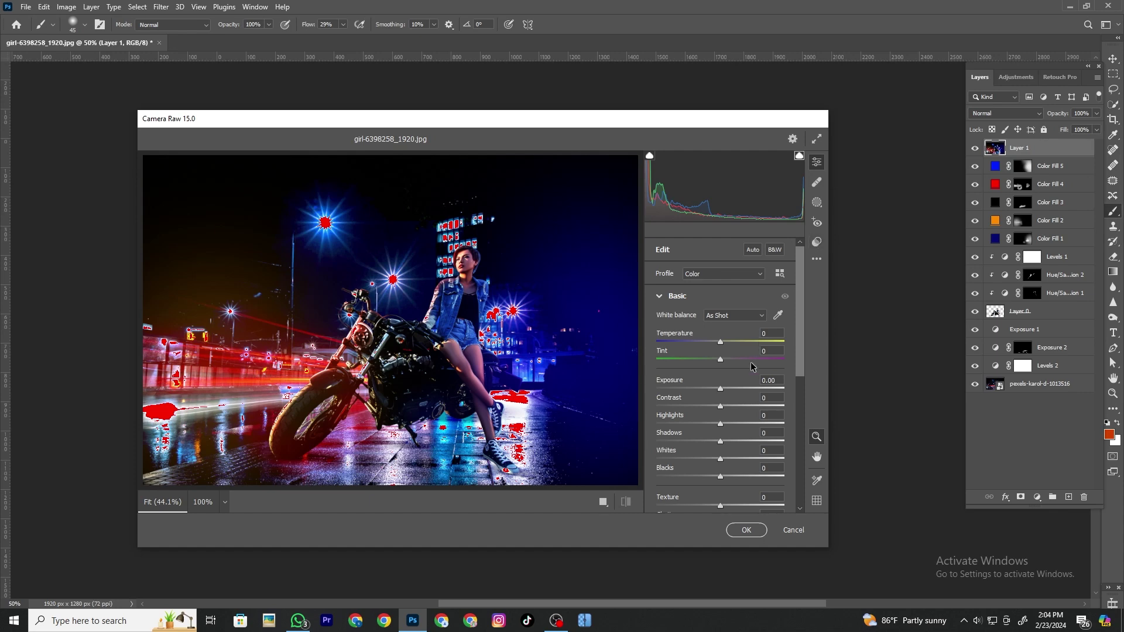
scroll(736, 426, down, 5)
click(709, 413)
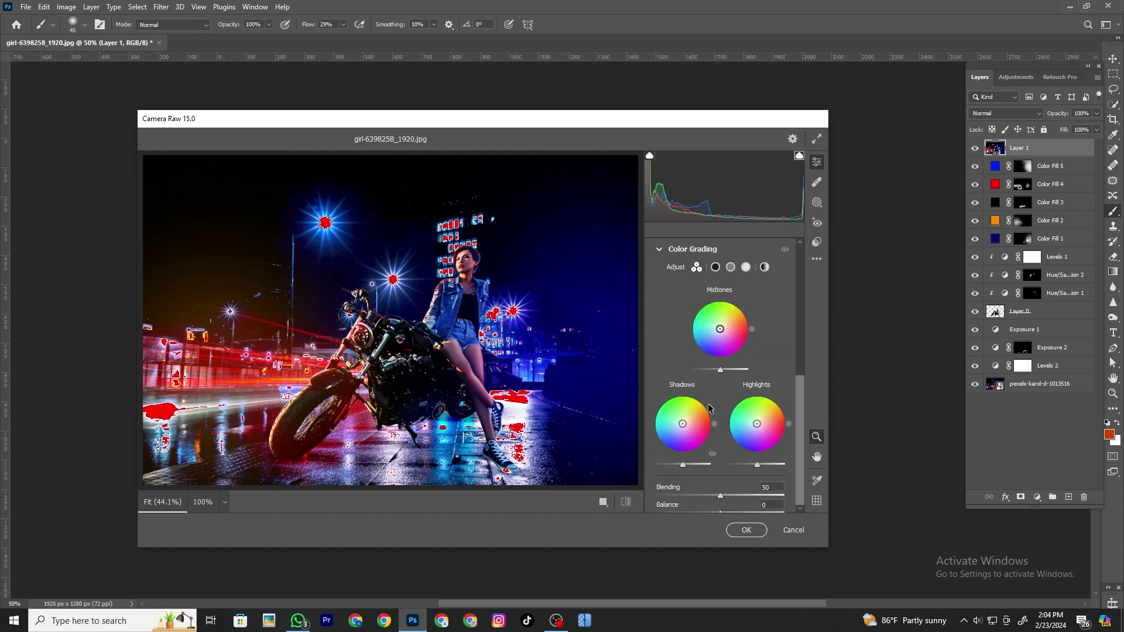
drag(683, 425, 680, 426)
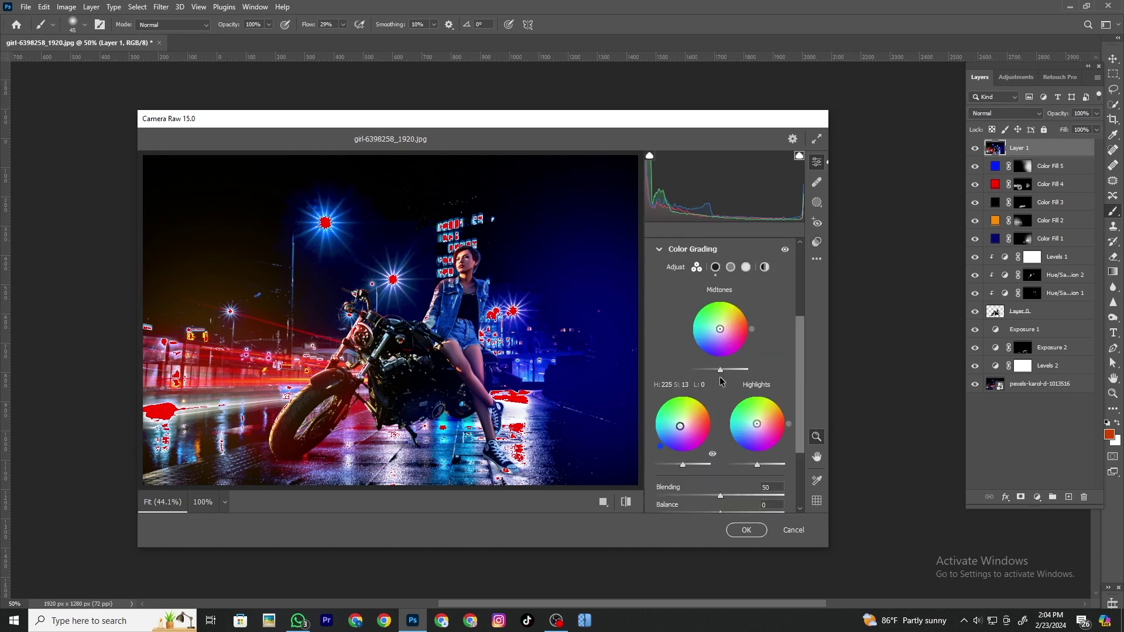
drag(723, 327, 724, 324)
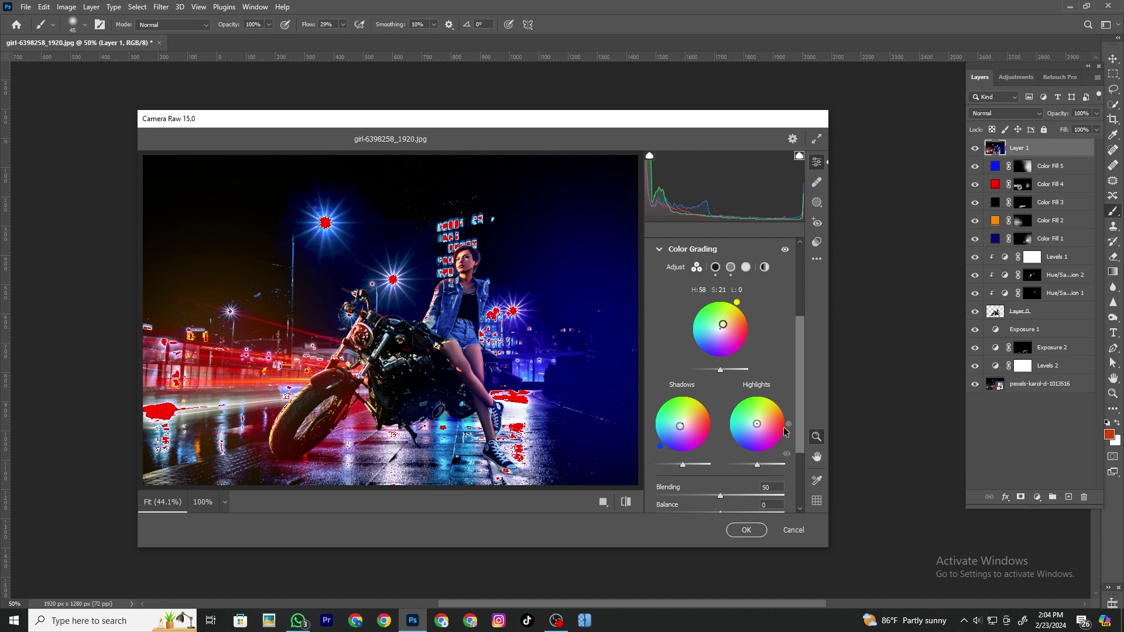
drag(758, 425, 753, 427)
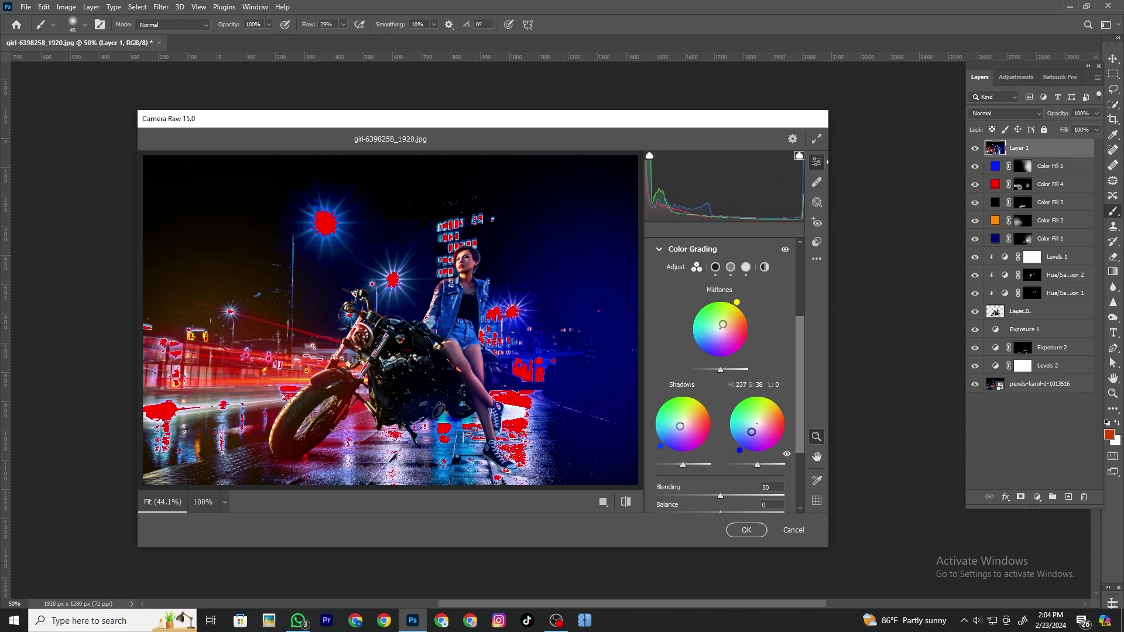
scroll(720, 299, up, 3)
- In Basic, set Highlights -45, Shadows +17, Blacks -17 and Clarity -2
click(709, 295)
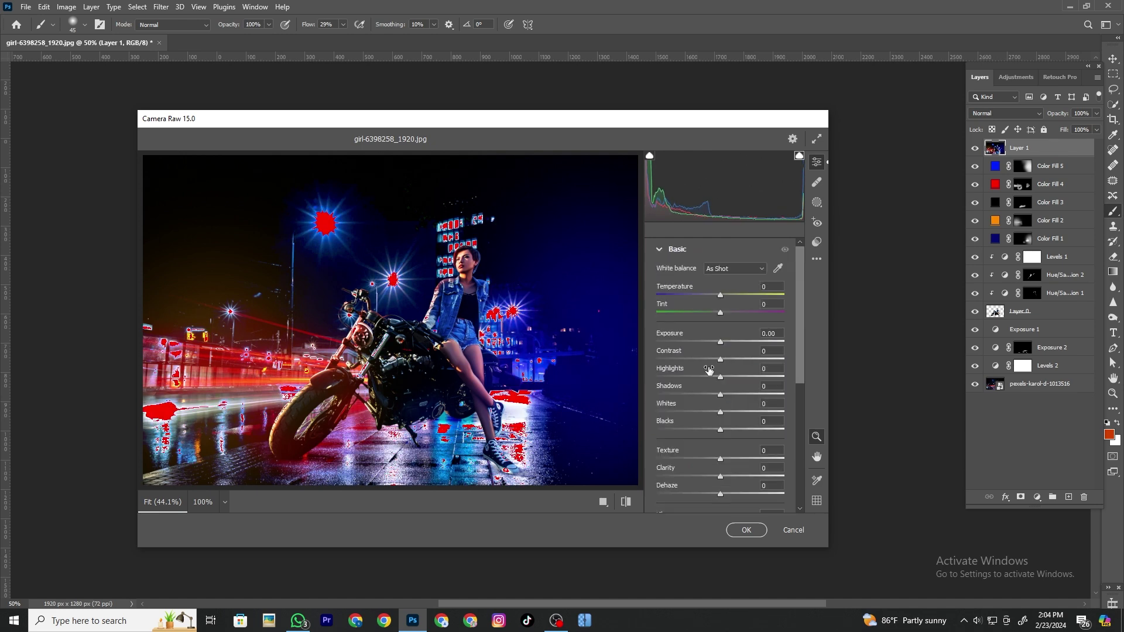
mouse_move(702, 377)
mouse_down()
mouse_move(691, 377)
mouse_move(732, 392)
mouse_up()
click(709, 431)
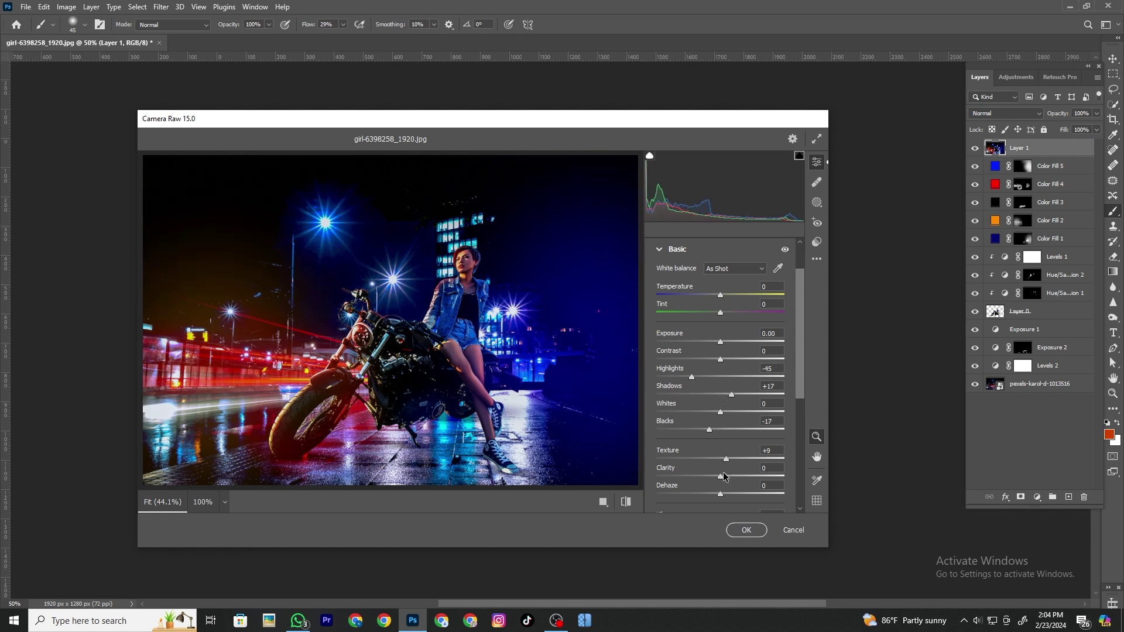
drag(720, 477, 720, 472)
drag(720, 294, 725, 292)
- Raise the Blue Primary saturation in the Calibration panel
scroll(729, 402, down, 5)
scroll(729, 402, down, 2)
scroll(701, 467, down, 1)
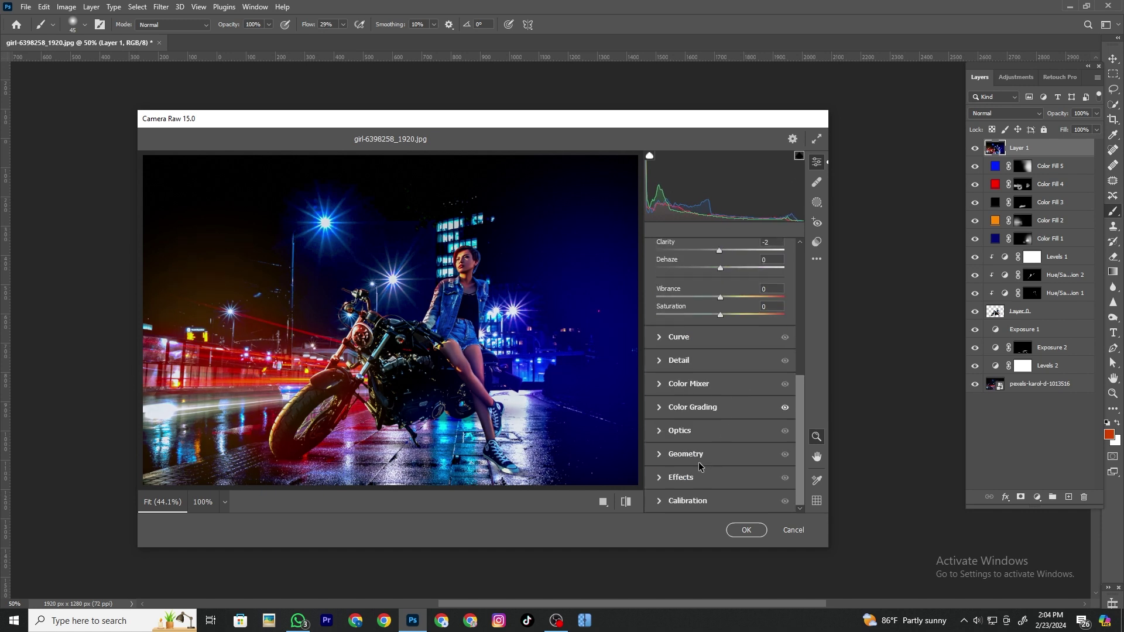
click(709, 501)
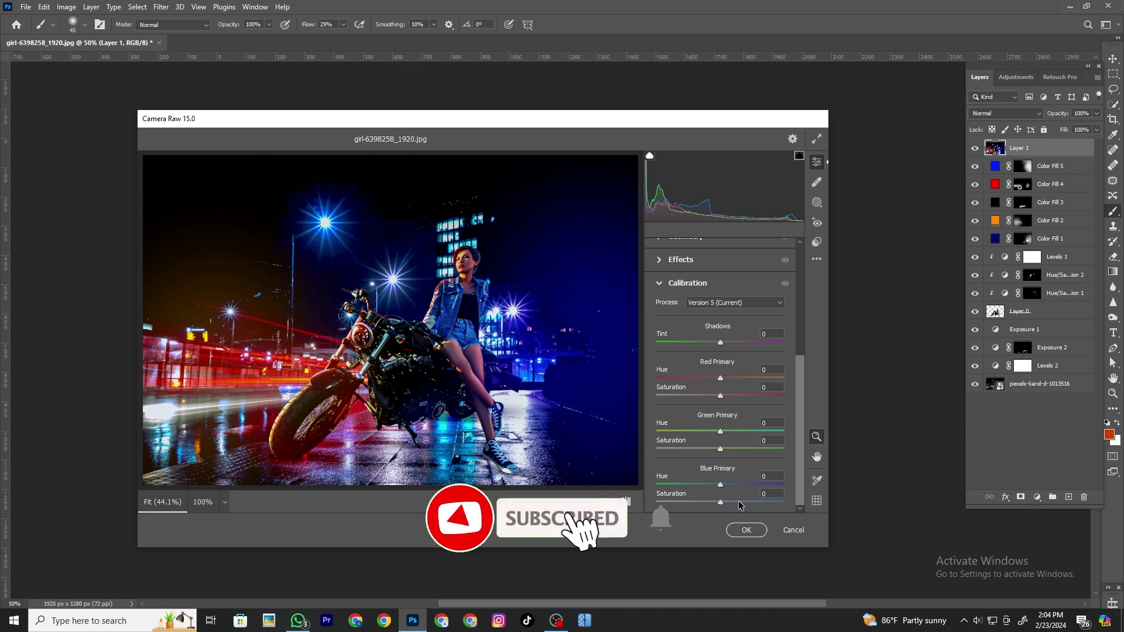
drag(738, 500, 732, 503)
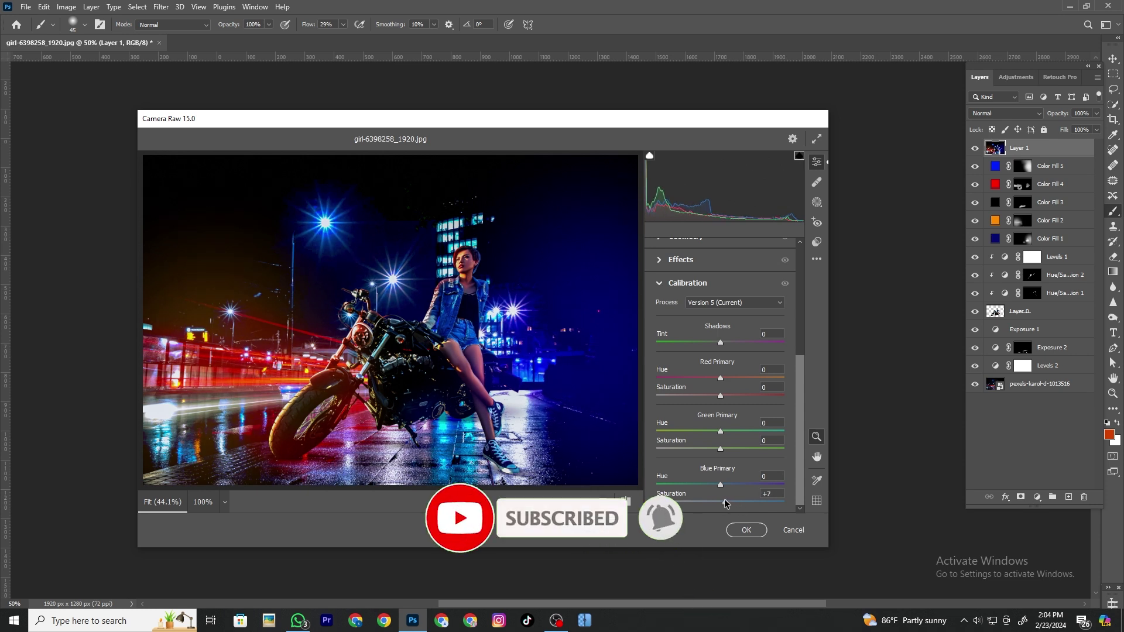
scroll(687, 318, up, 3)
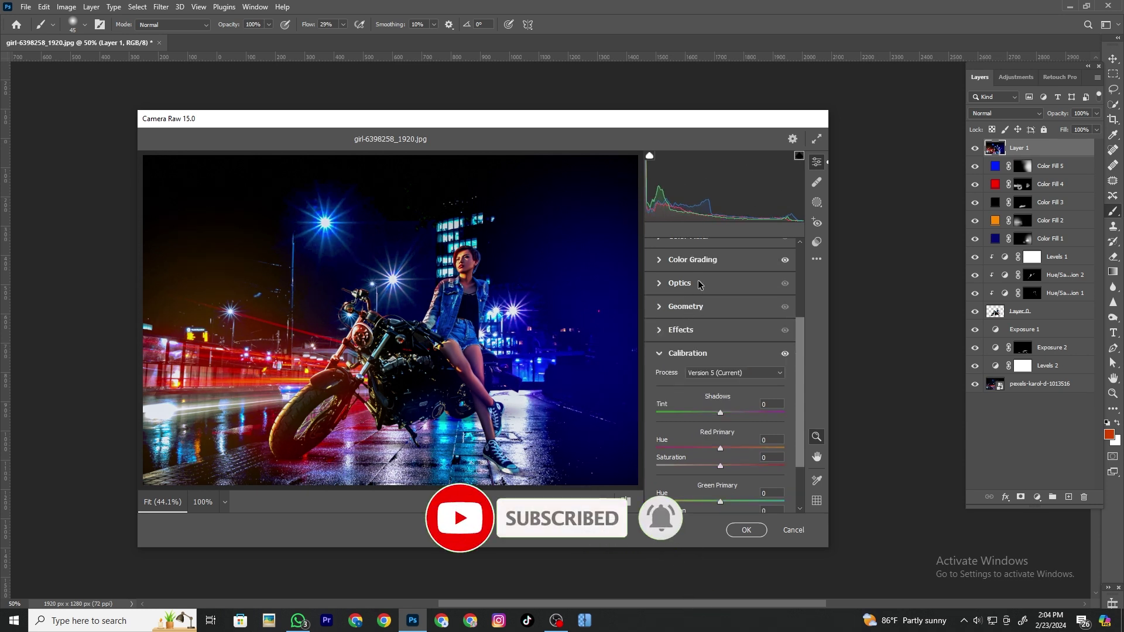
scroll(694, 292, up, 2)
- In Detail, set Noise Reduction to 28 and Sharpening to 15
scroll(688, 317, up, 2)
click(677, 344)
click(692, 394)
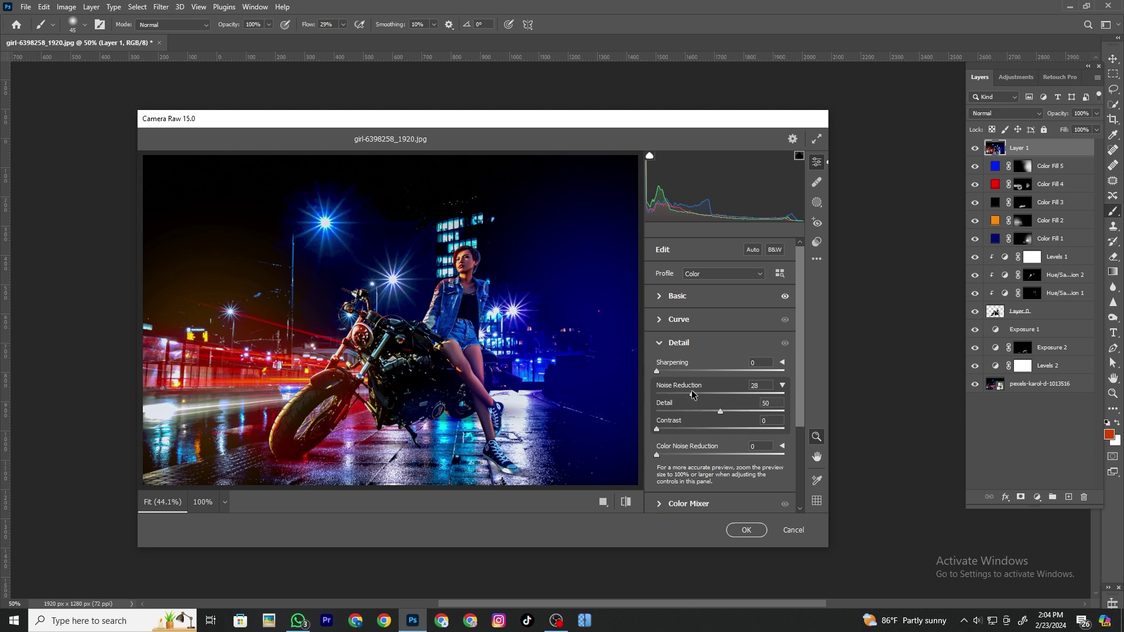
drag(656, 371, 705, 394)
- Add a negative, darkening vignette in Effects and apply the Camera Raw filter to Layer 1
scroll(679, 380, down, 2)
scroll(691, 392, down, 3)
scroll(703, 404, down, 2)
scroll(711, 413, down, 2)
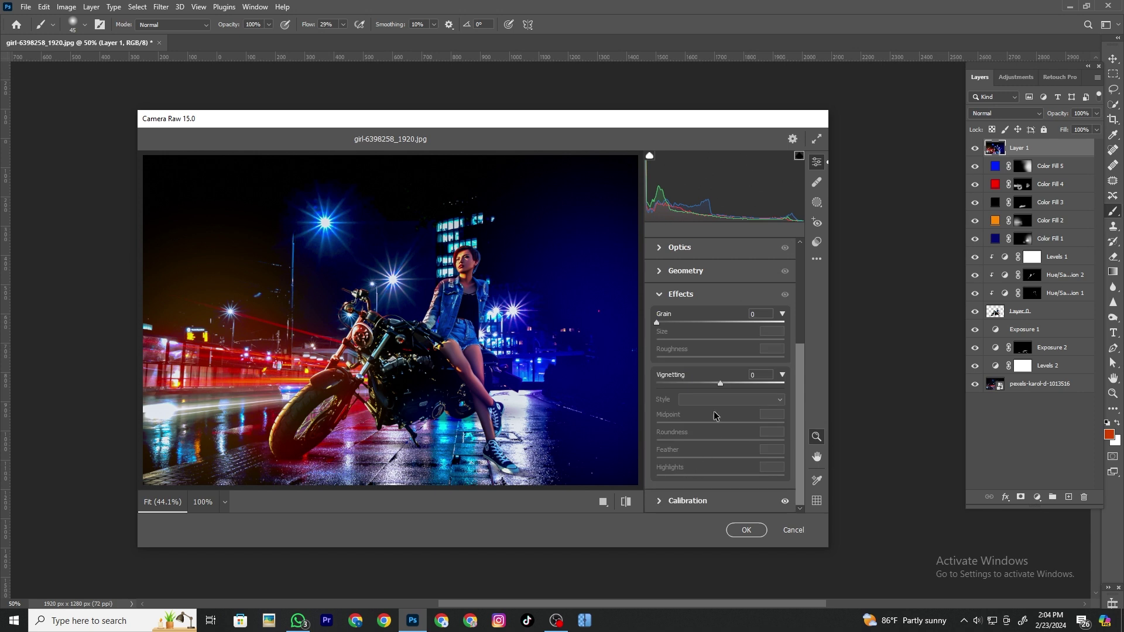
drag(713, 384, 705, 386)
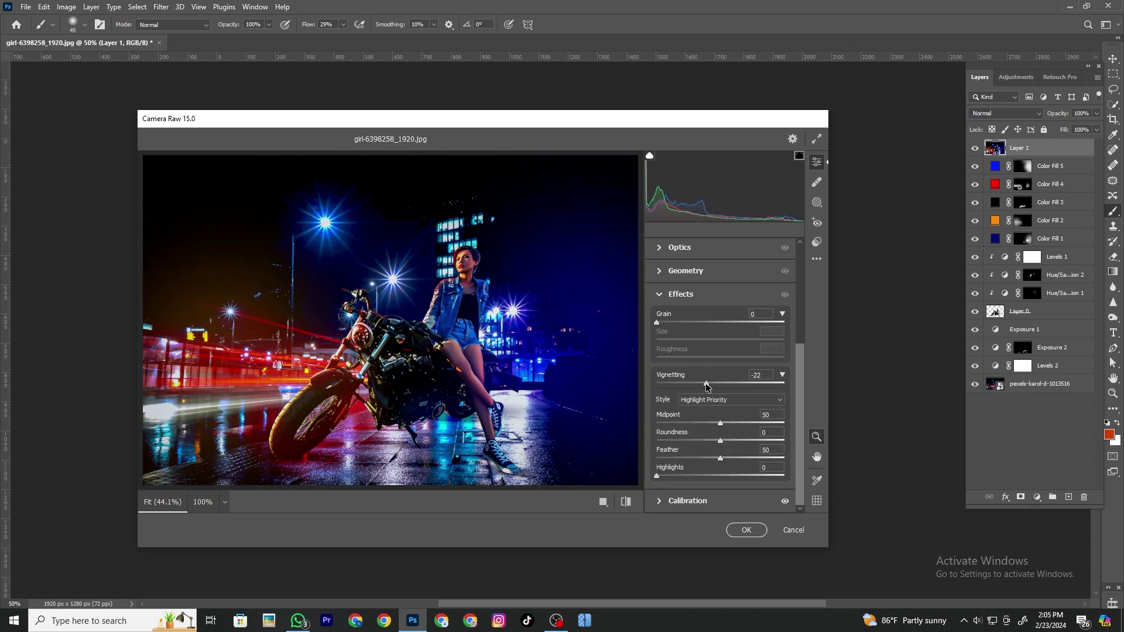
click(746, 530)
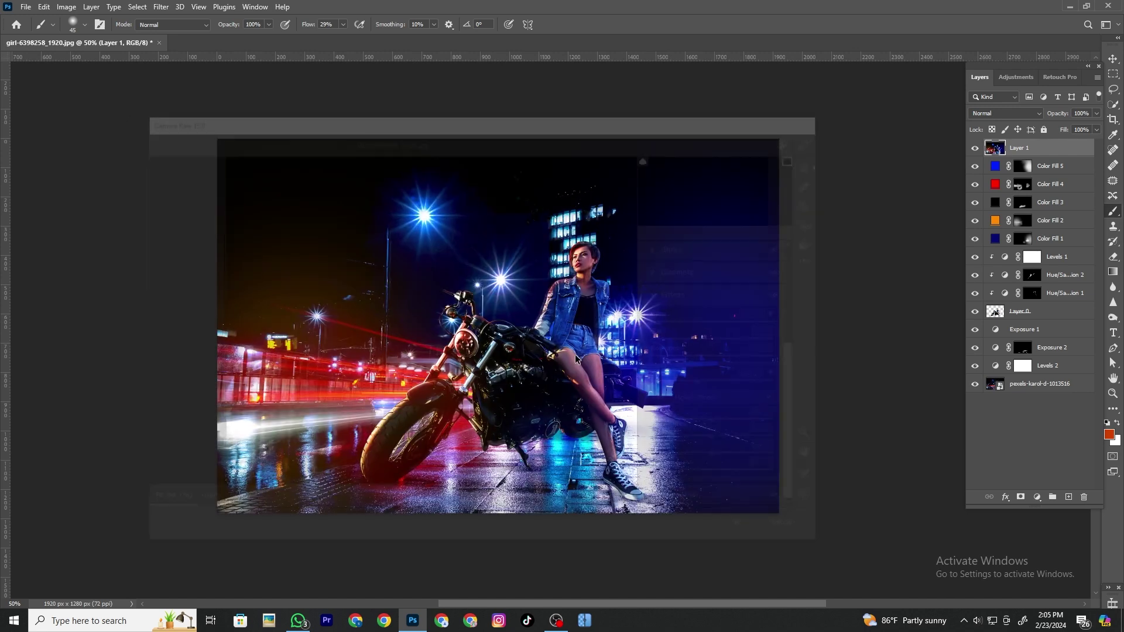